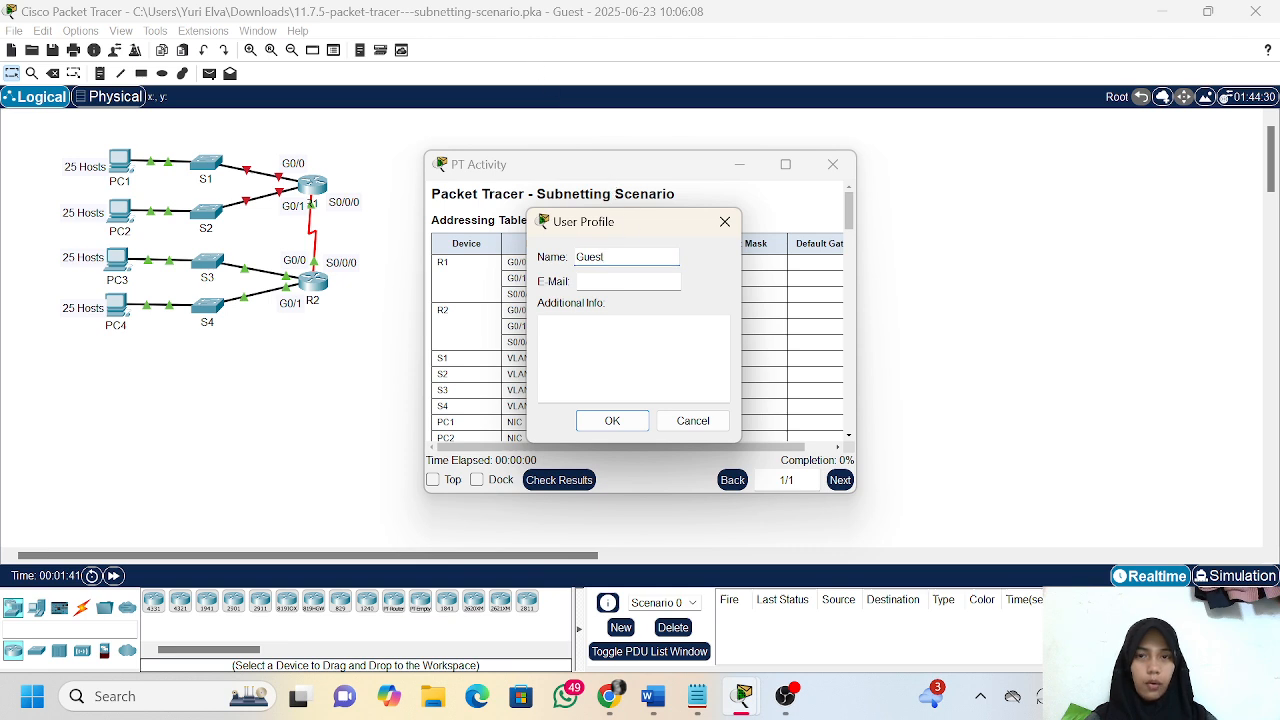
# Replace the default profile name with the user's own name and confirm the profile
pyautogui.click(614, 257)
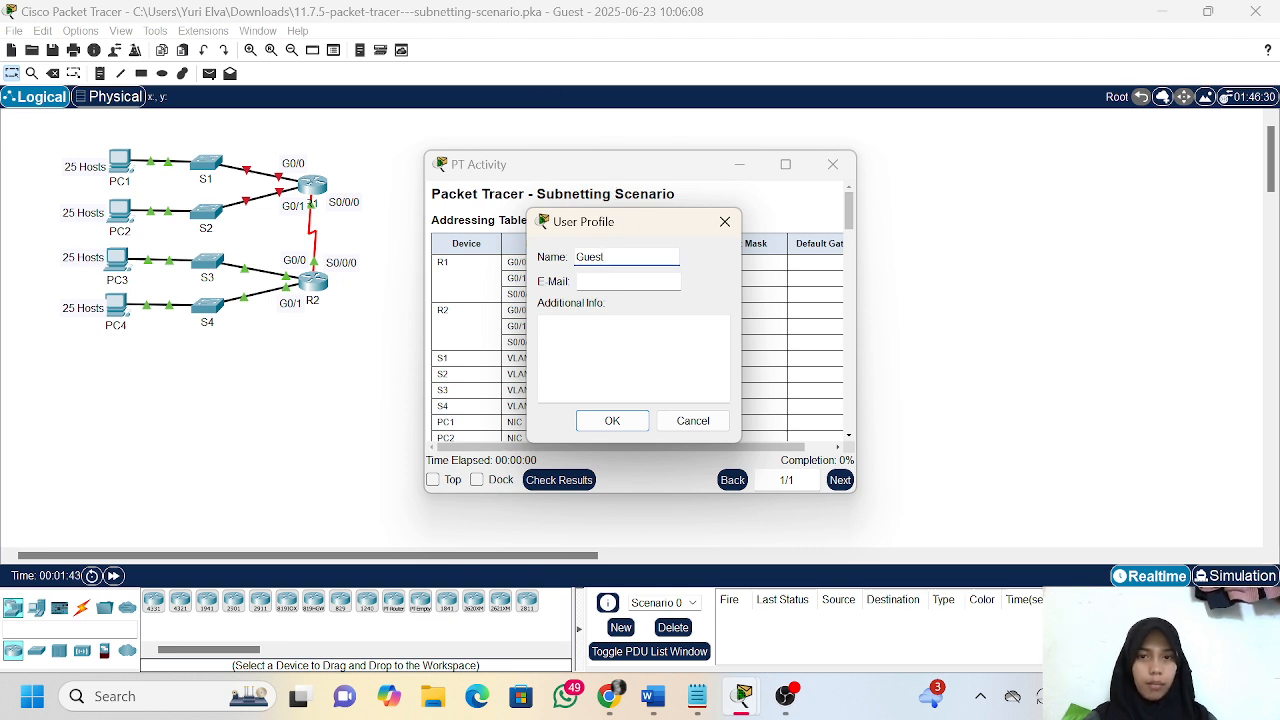
pyautogui.press('BackSpace')
pyautogui.press('BackSpace')
pyautogui.press('BackSpace')
pyautogui.press('BackSpace')
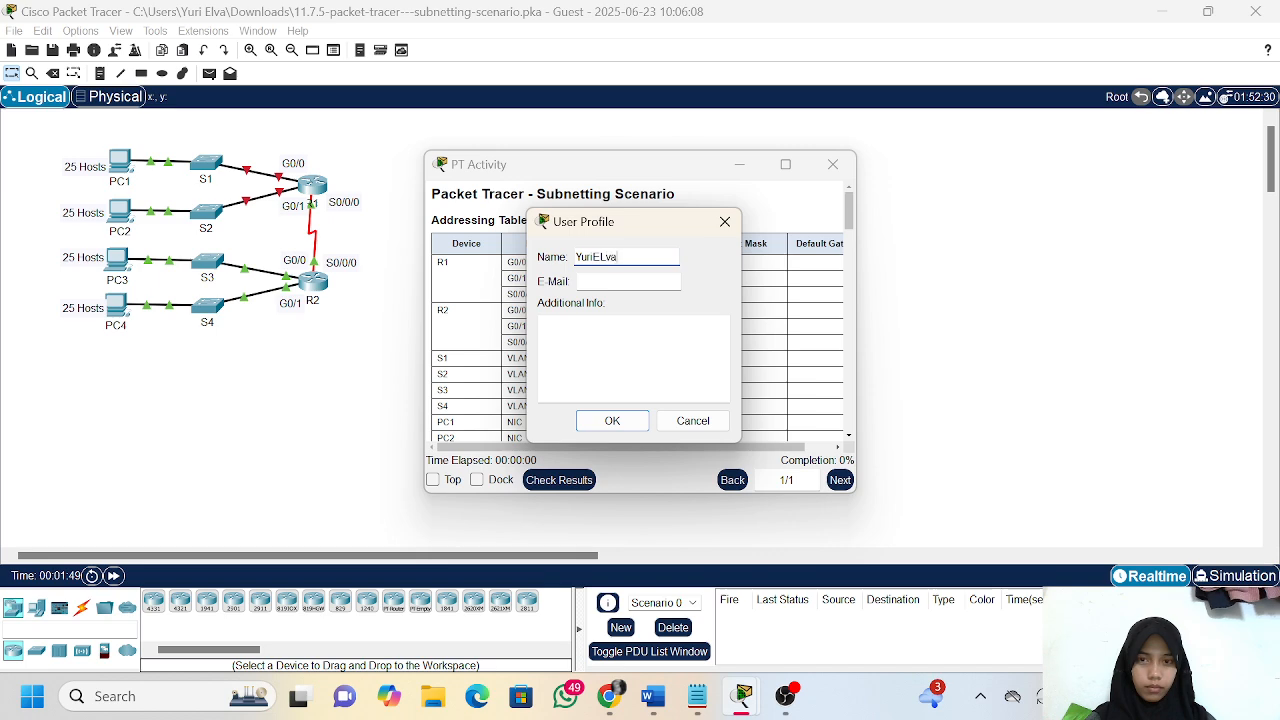
pyautogui.press('Return')
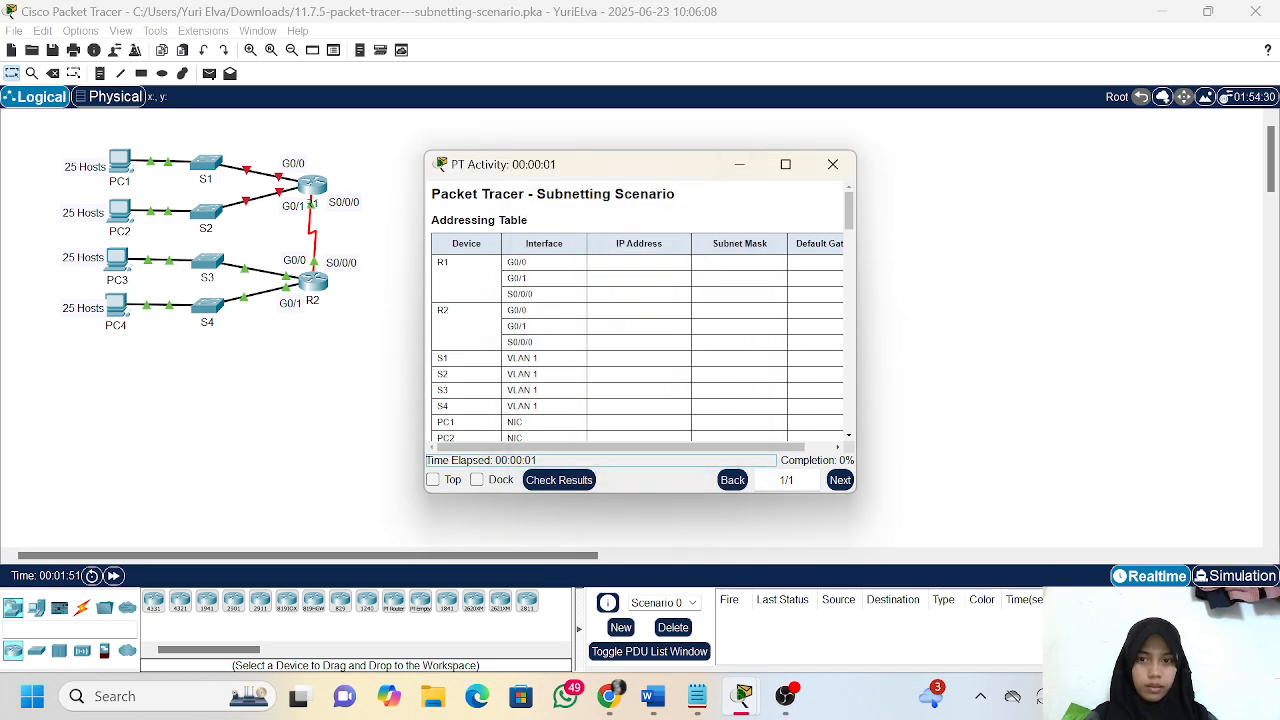
# Dock the activity instructions beside the workspace and widen them until the addressing table's Default Gateway column fits
pyautogui.click(488, 480)
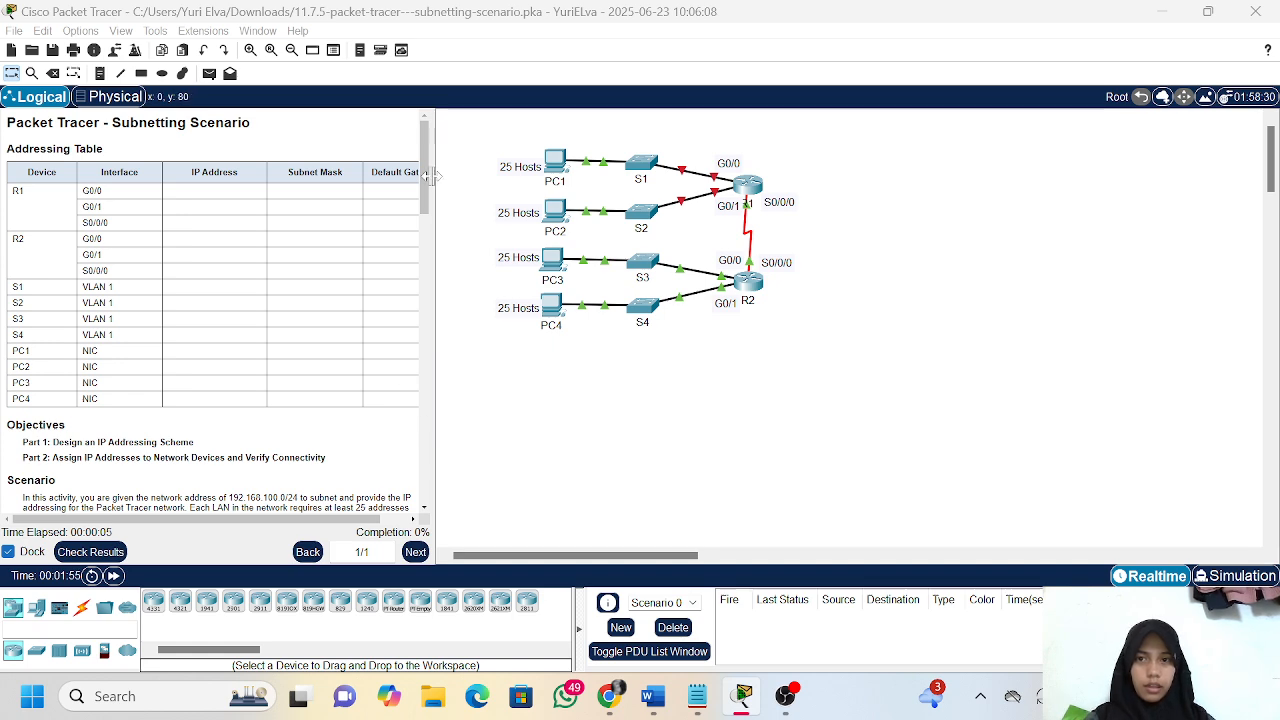
pyautogui.moveTo(428, 176); pyautogui.dragTo(518, 184)
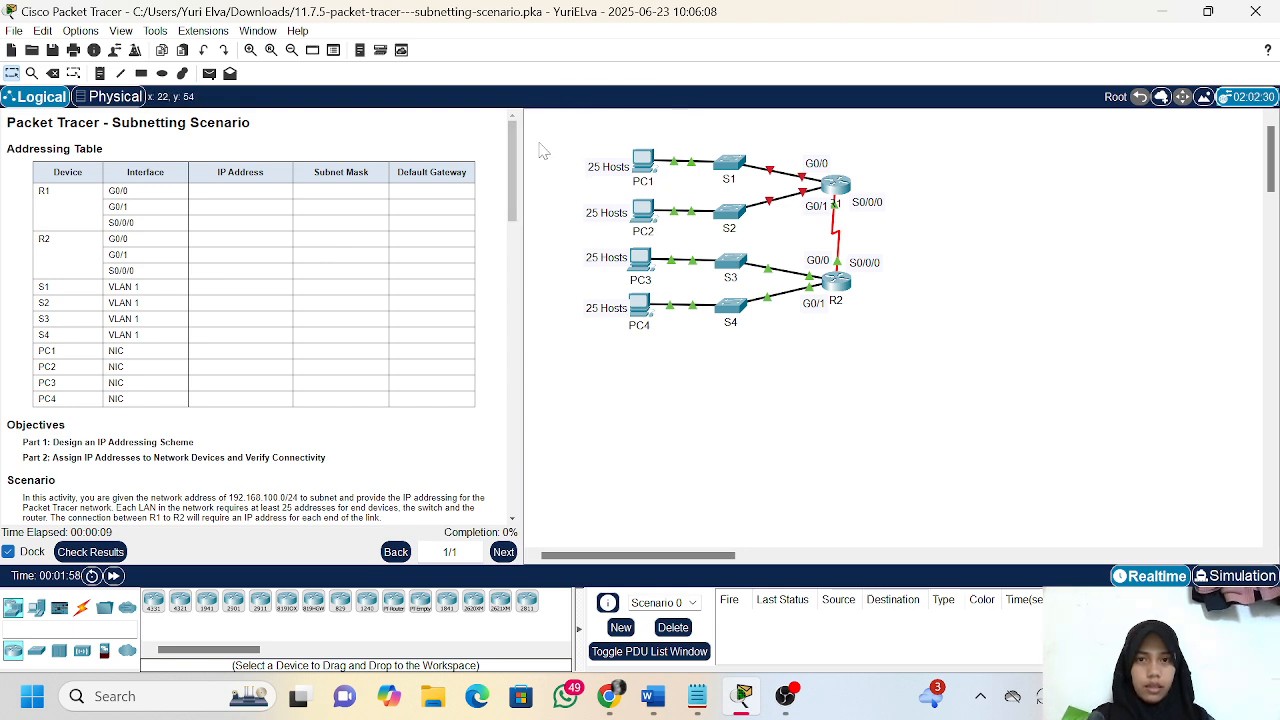
pyautogui.moveTo(539, 143); pyautogui.dragTo(980, 390)
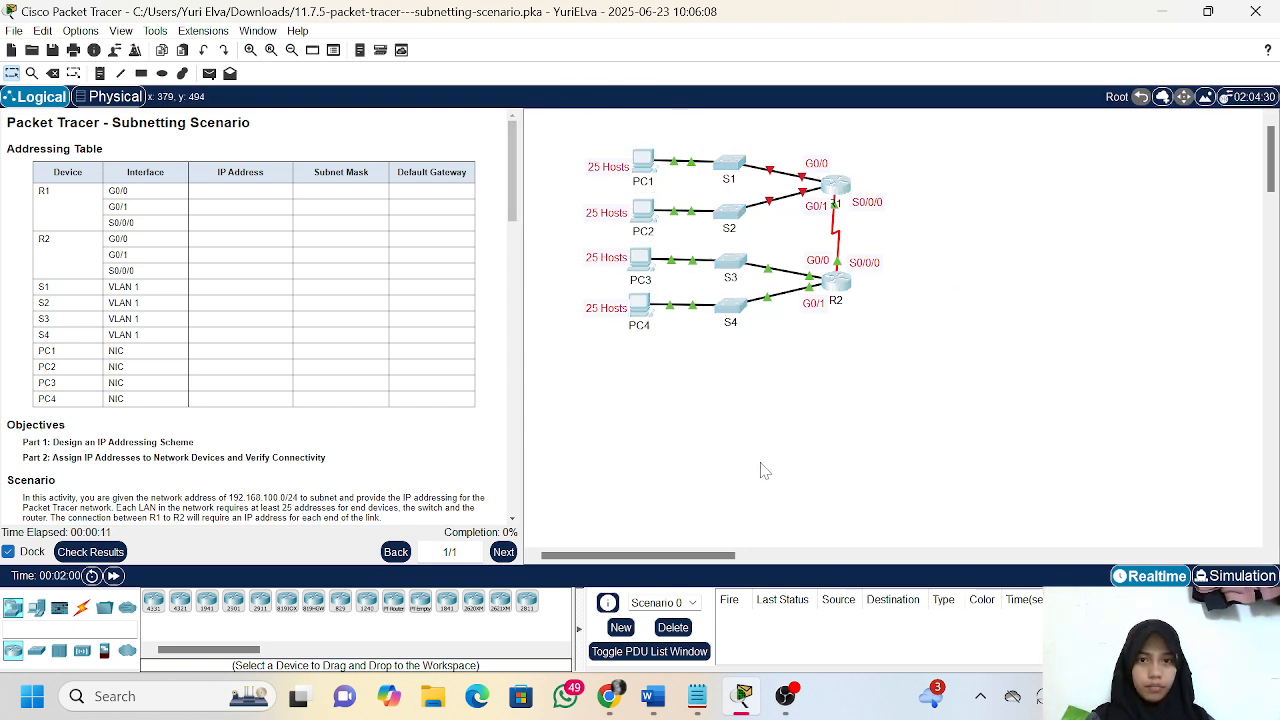
pyautogui.click(748, 486)
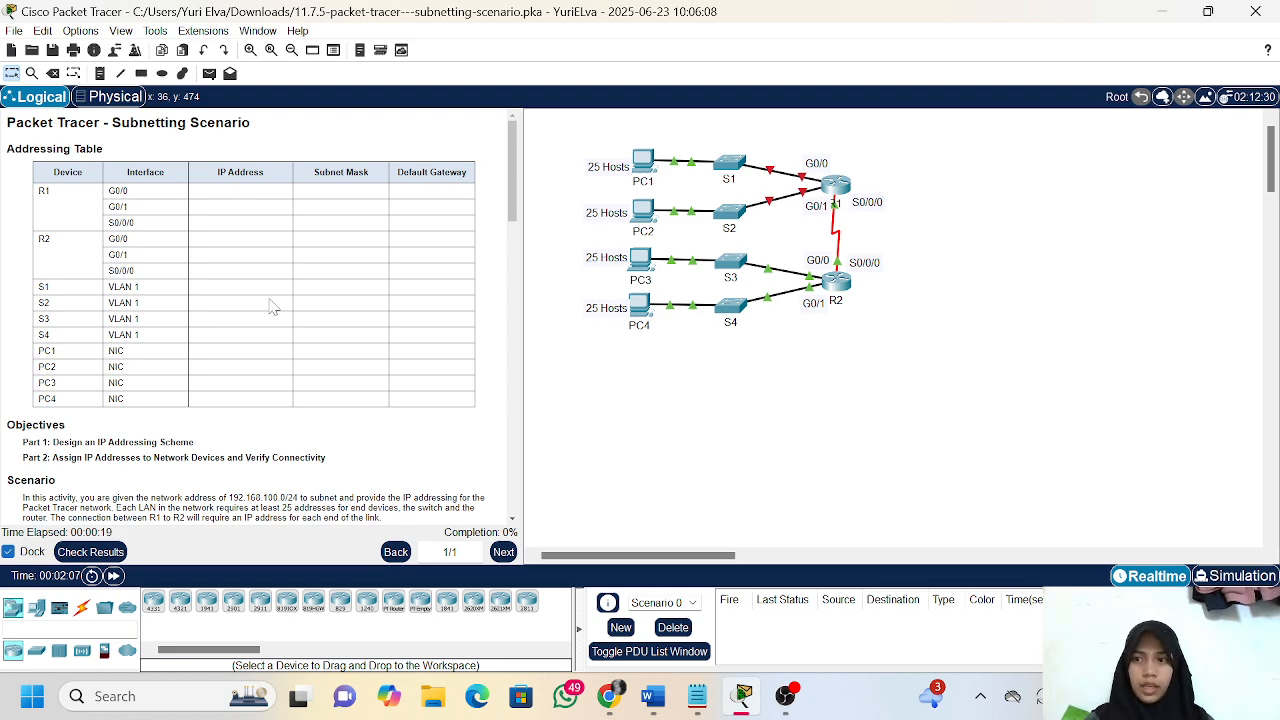
# Read the scenario and the Part 1, Step 1 subnetting questions, comparing them with the network topology
pyautogui.scroll(-3, 270, 307)
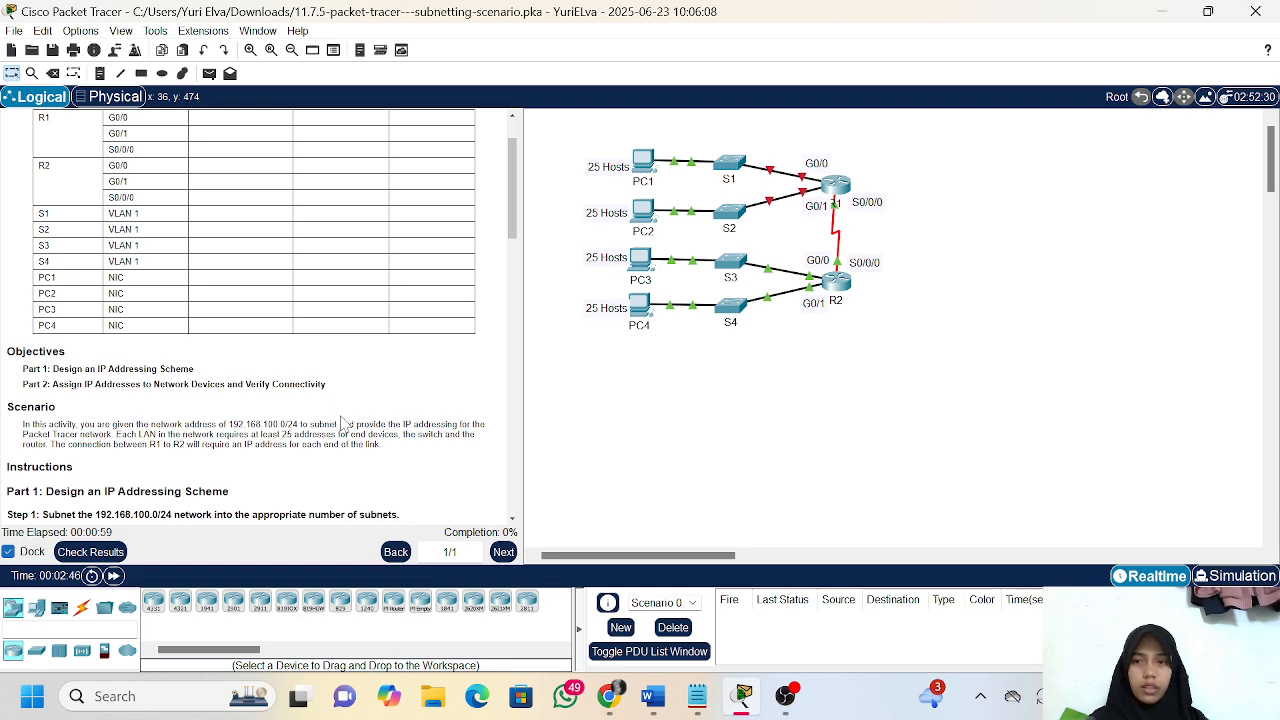
pyautogui.scroll(-3, 341, 423)
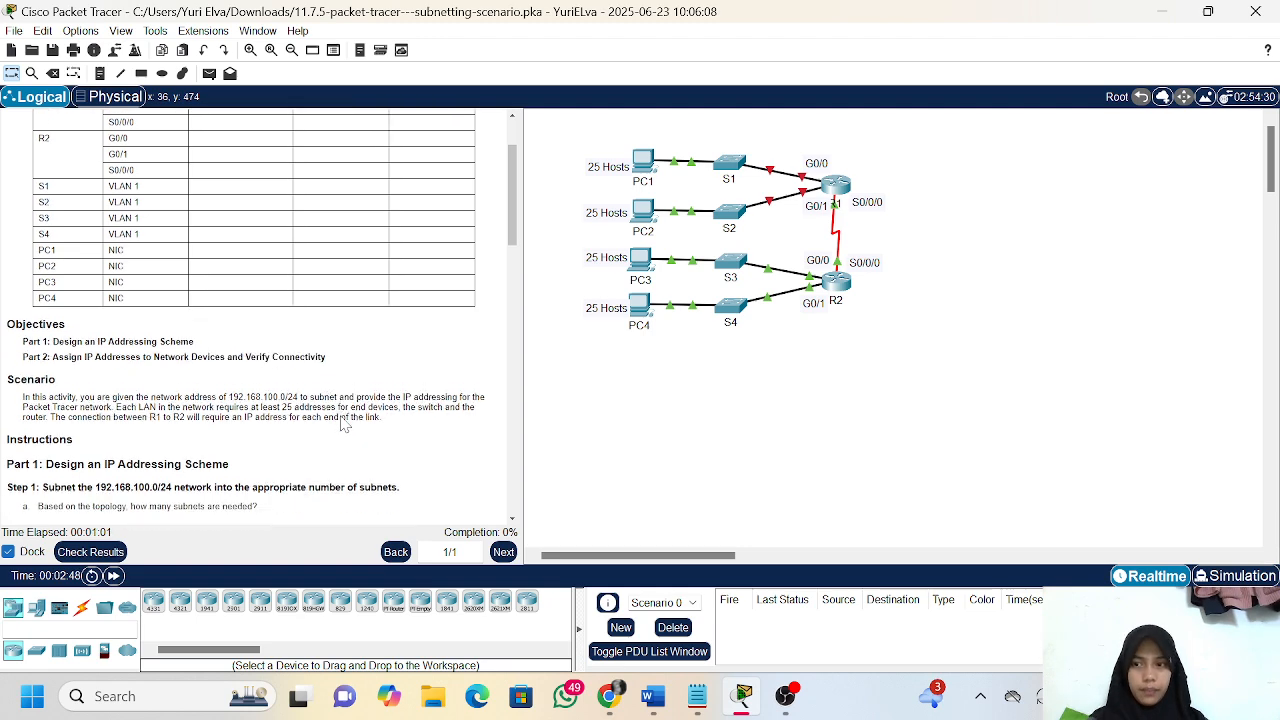
pyautogui.scroll(-1, 343, 425)
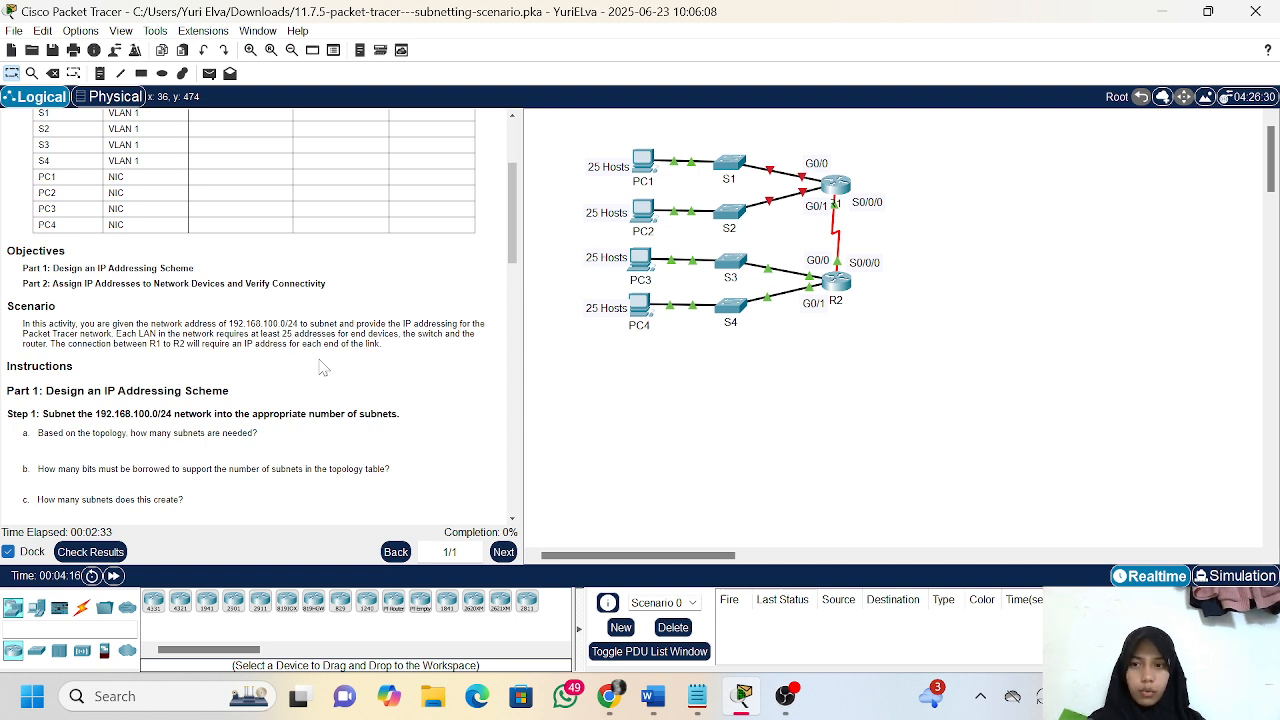
pyautogui.scroll(-1, 338, 367)
pyautogui.scroll(-5, 338, 367)
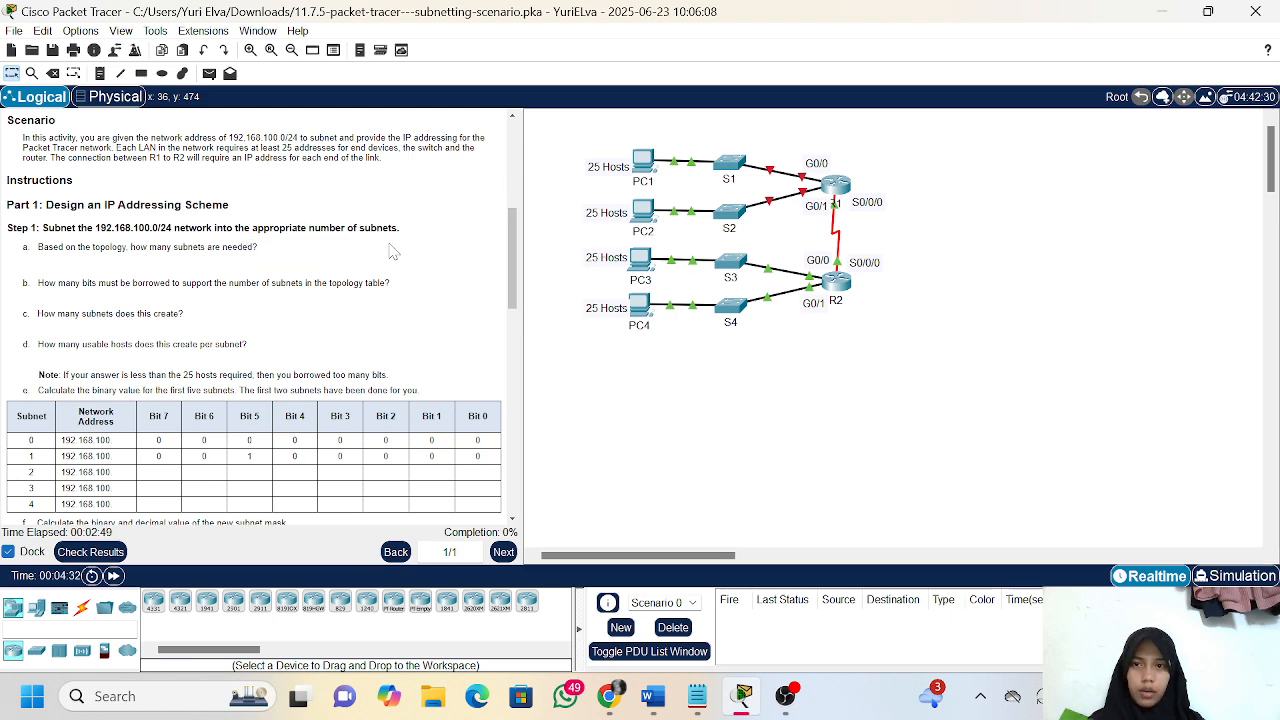
pyautogui.scroll(-1, 345, 306)
pyautogui.scroll(-1, 345, 306)
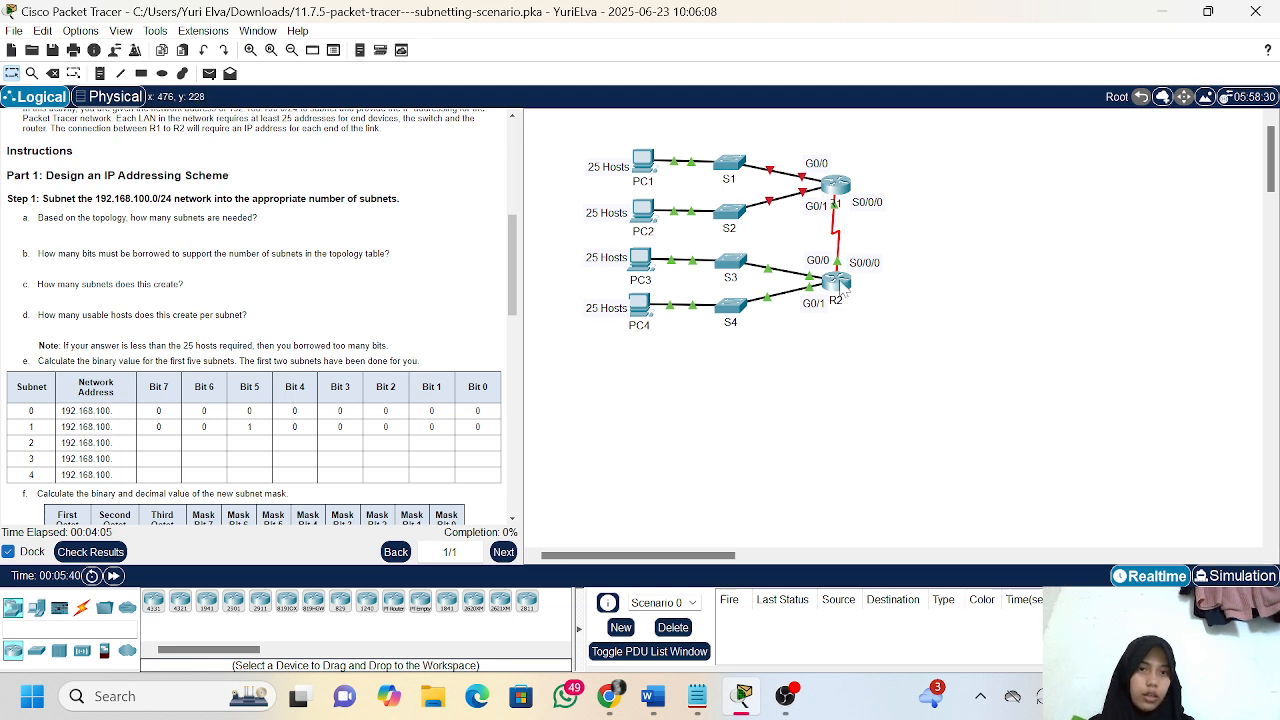
pyautogui.scroll(-1, 730, 315)
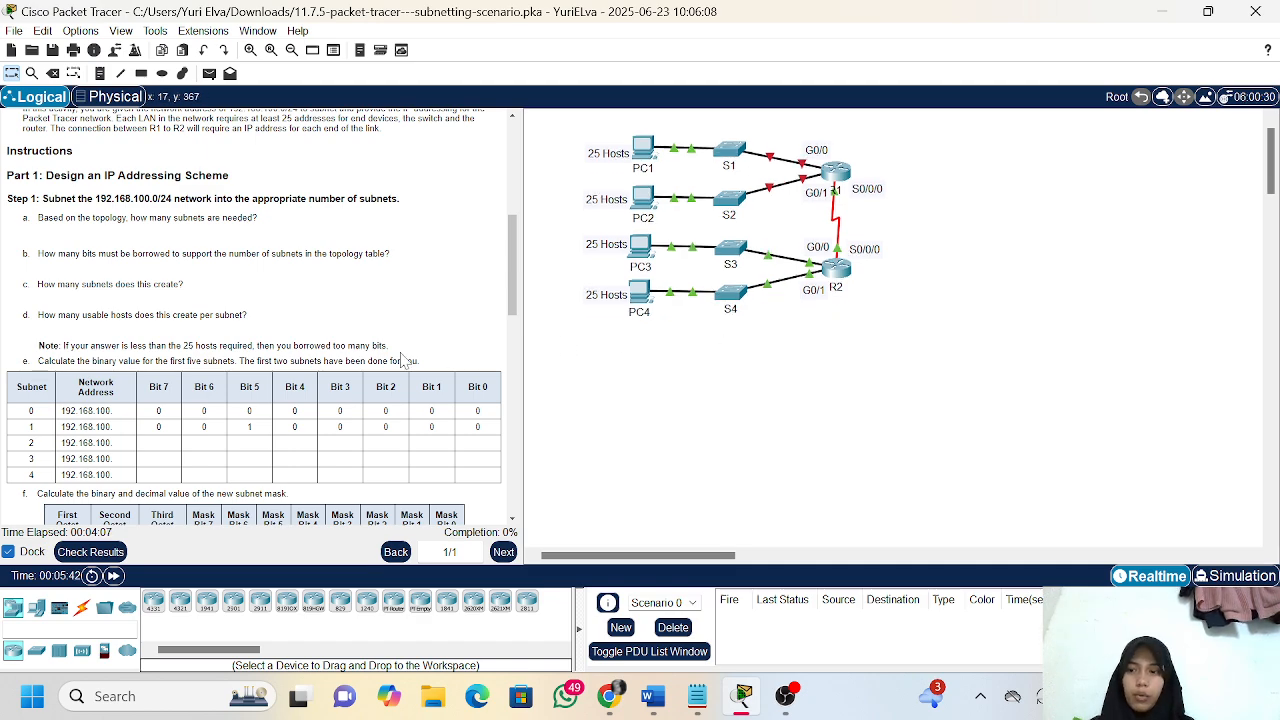
pyautogui.scroll(-1, 403, 360)
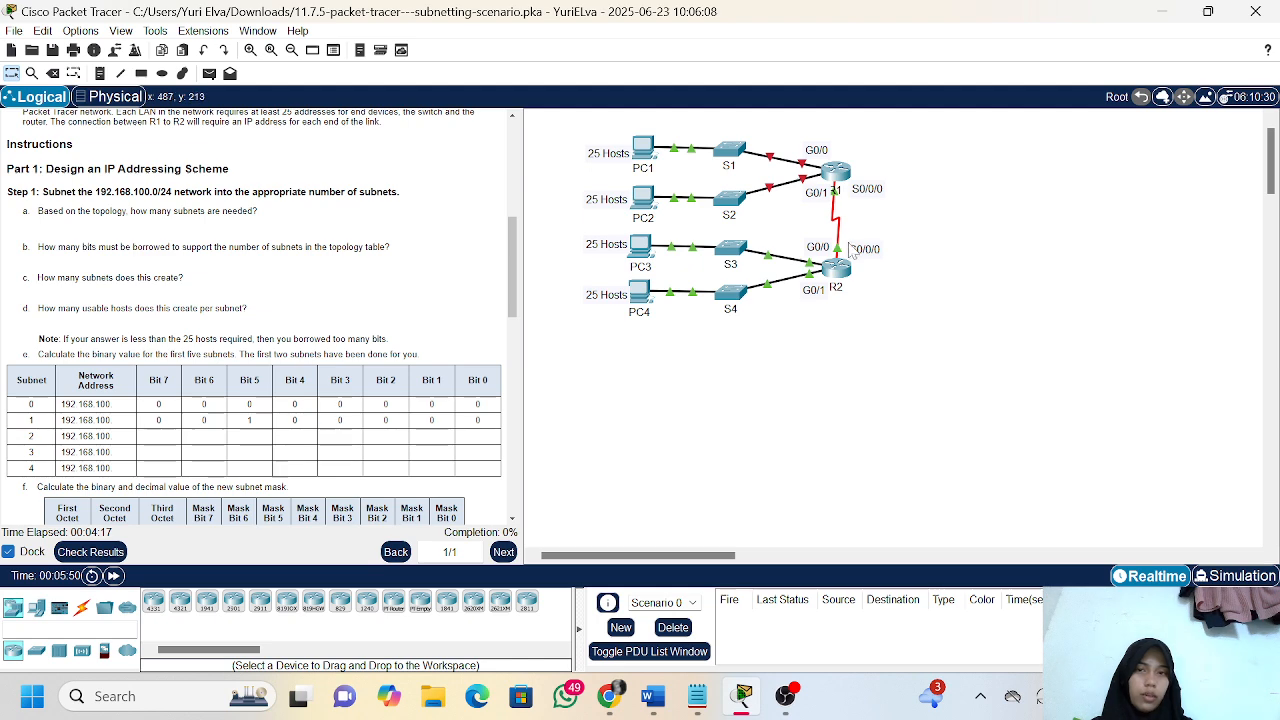
pyautogui.scroll(-1, 340, 333)
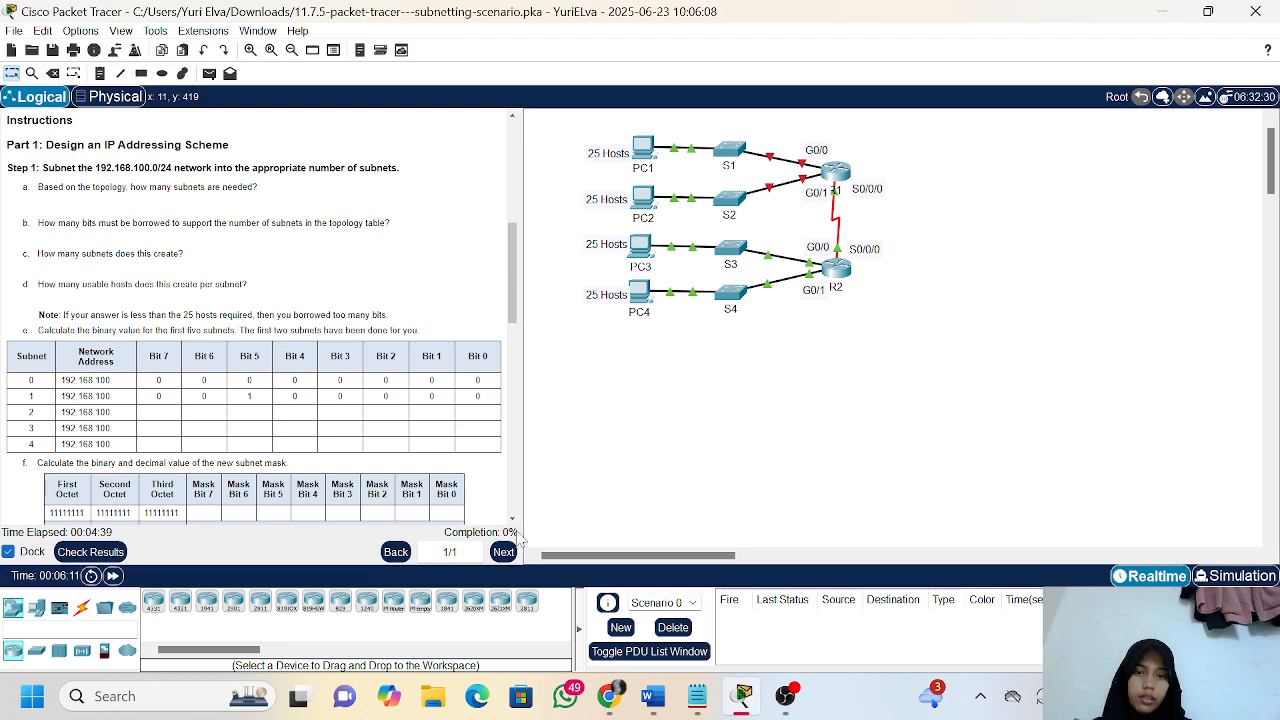
# Switch to the Word document, review the written answers to questions b and c, and return to the Packet Tracer activity
pyautogui.click(653, 696)
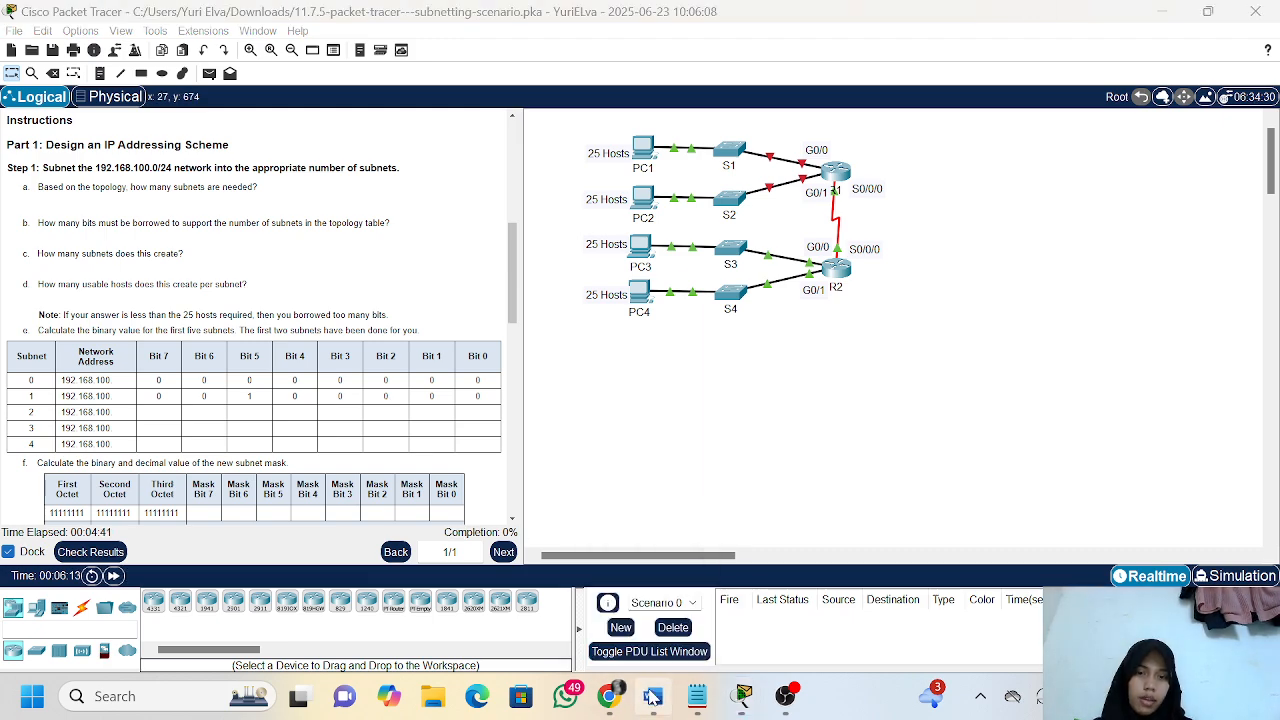
pyautogui.scroll(-5, 310, 400)
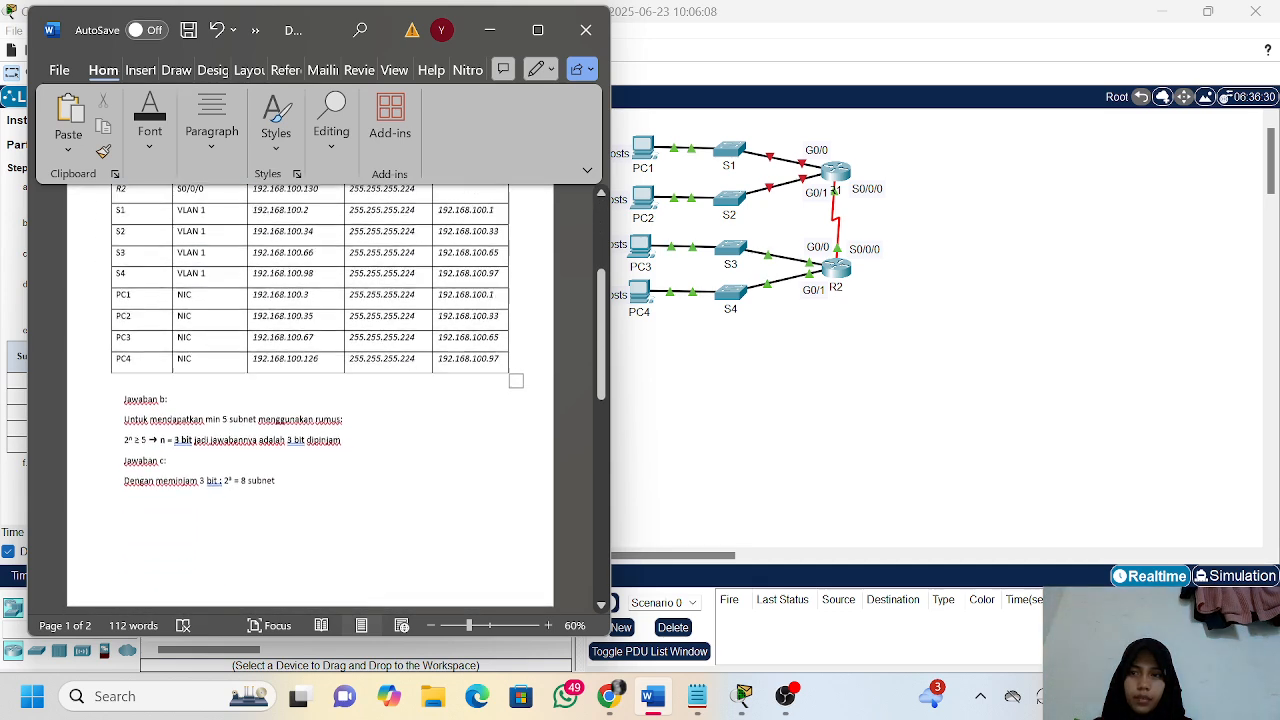
pyautogui.scroll(-1, 369, 268)
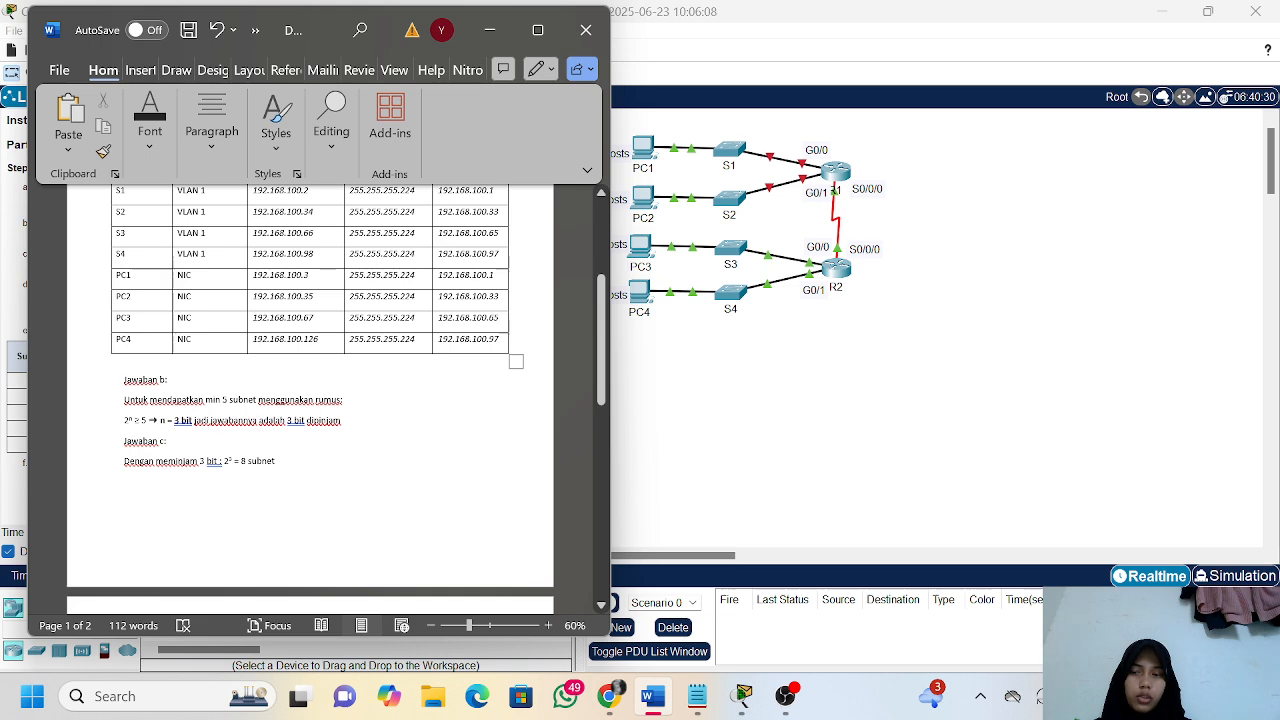
pyautogui.scroll(-1, 310, 400)
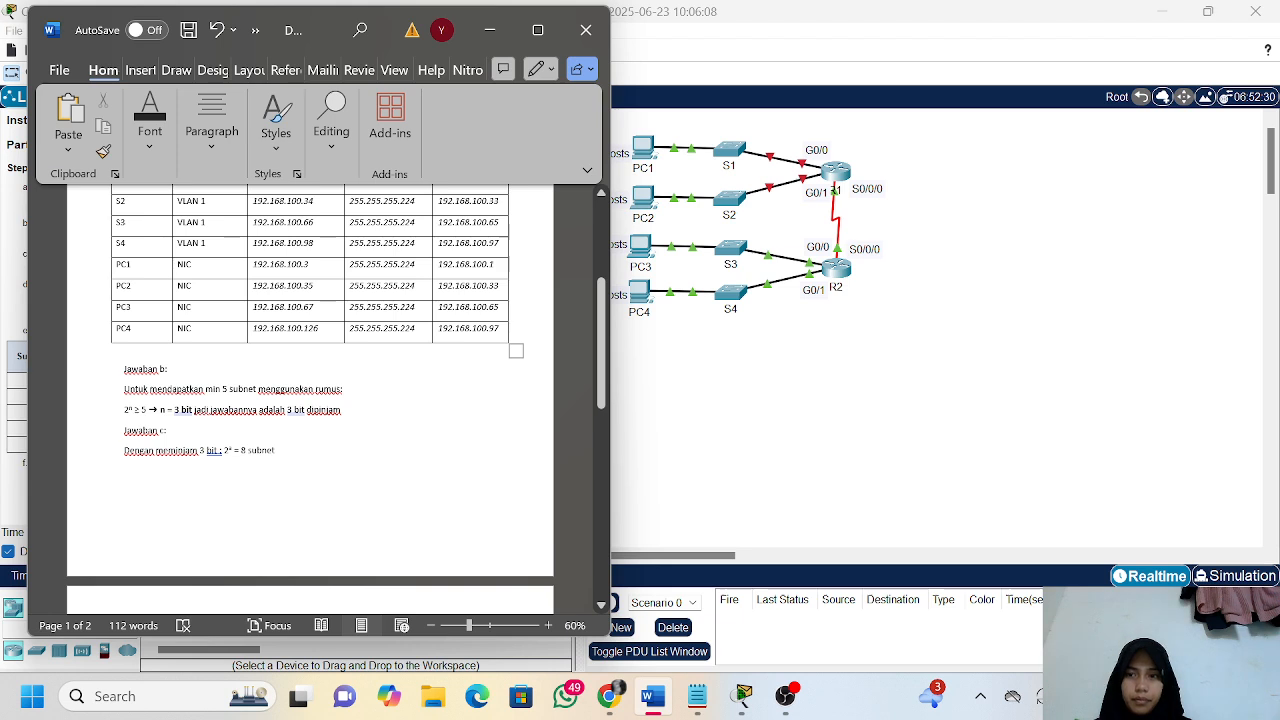
pyautogui.scroll(-1, 310, 400)
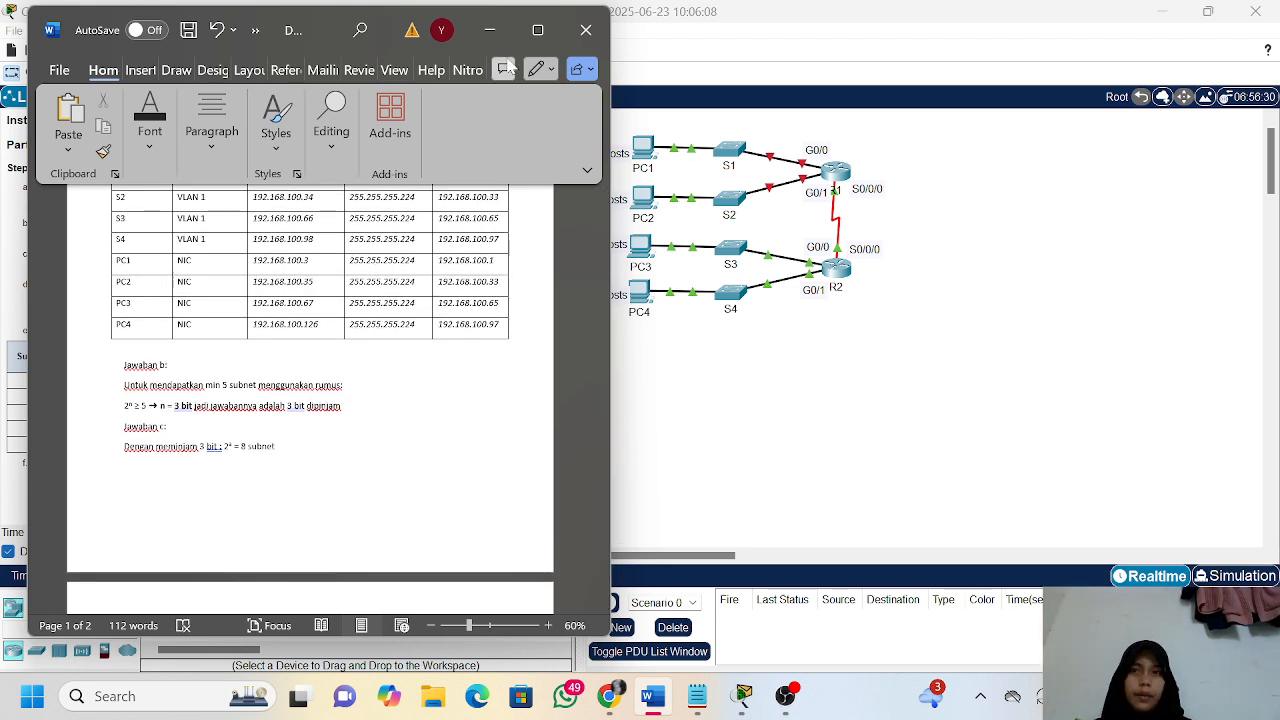
pyautogui.click(490, 31)
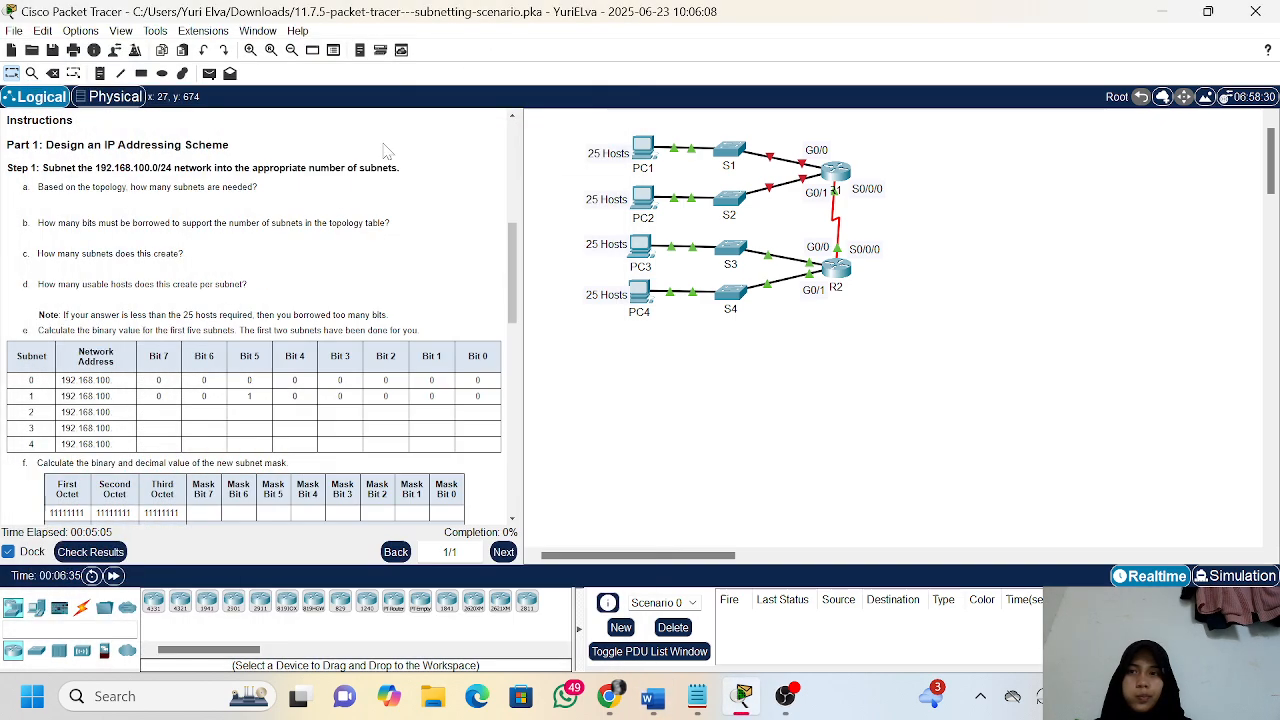
# Read on to question d, check the Word notes down to the subnet mask table on page 2, and return to Packet Tracer
pyautogui.scroll(-3, 255, 262)
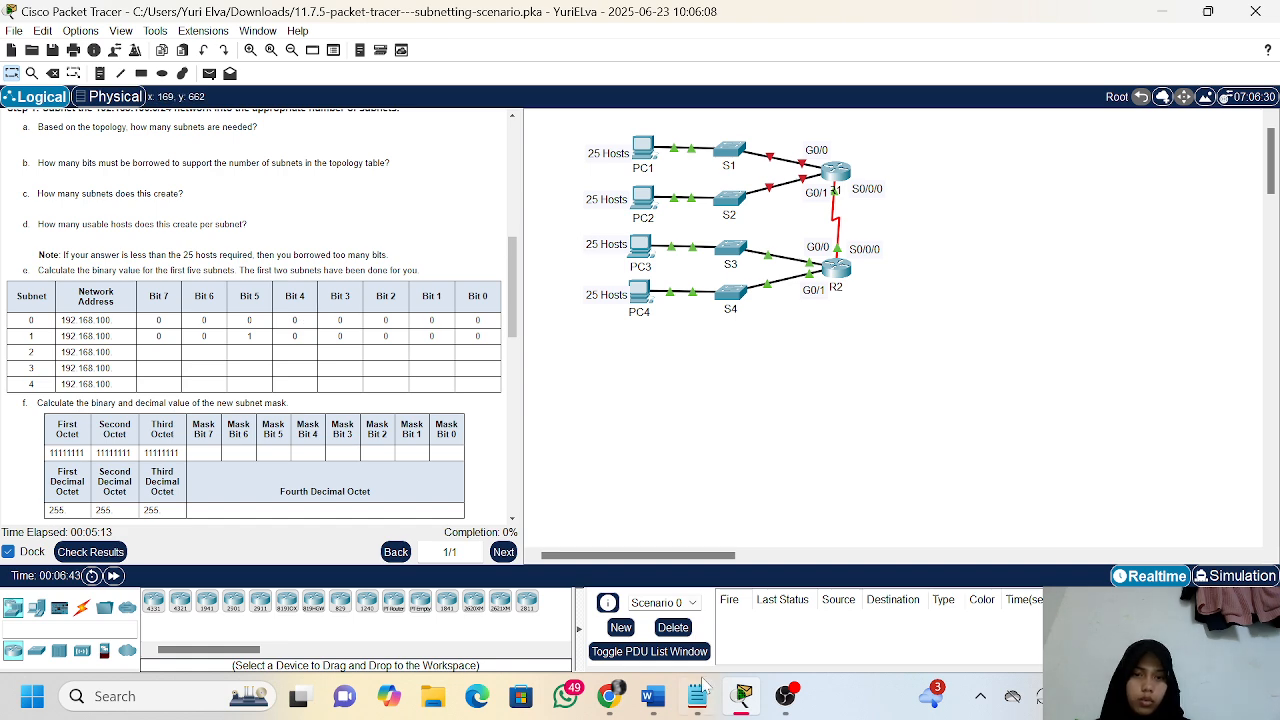
pyautogui.moveTo(706, 705)
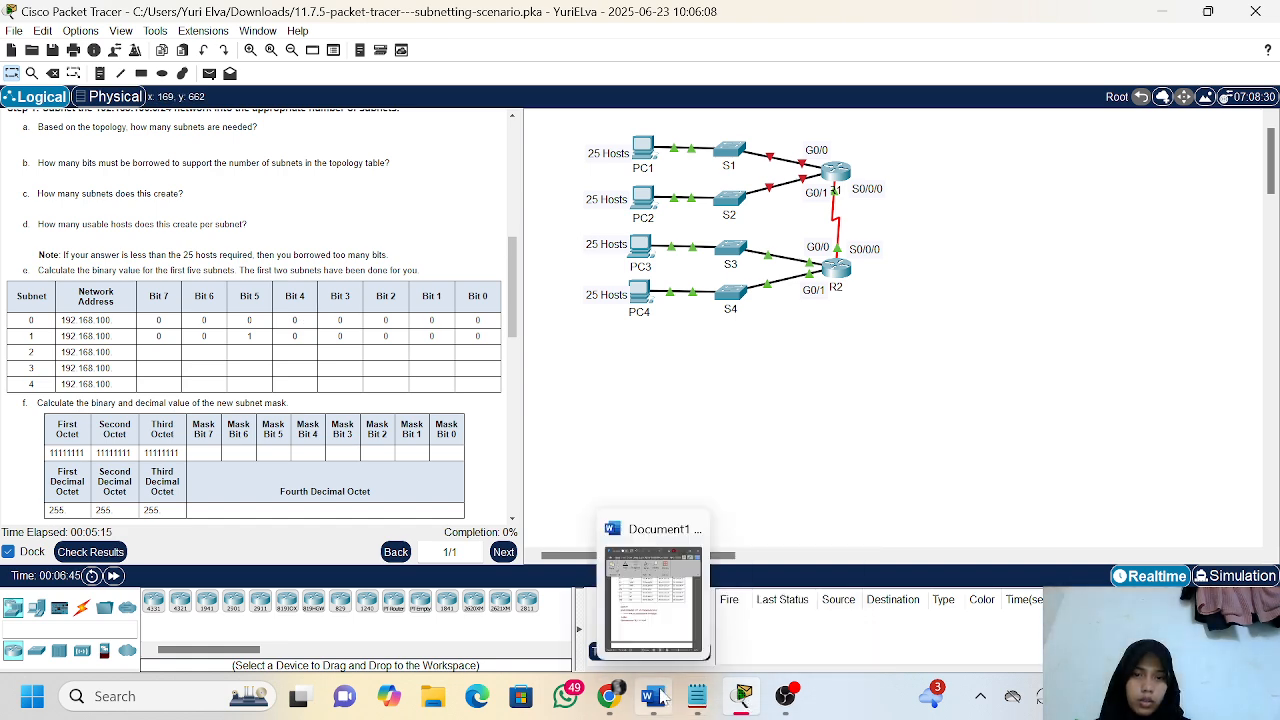
pyautogui.click(604, 627)
pyautogui.scroll(-1, 336, 400)
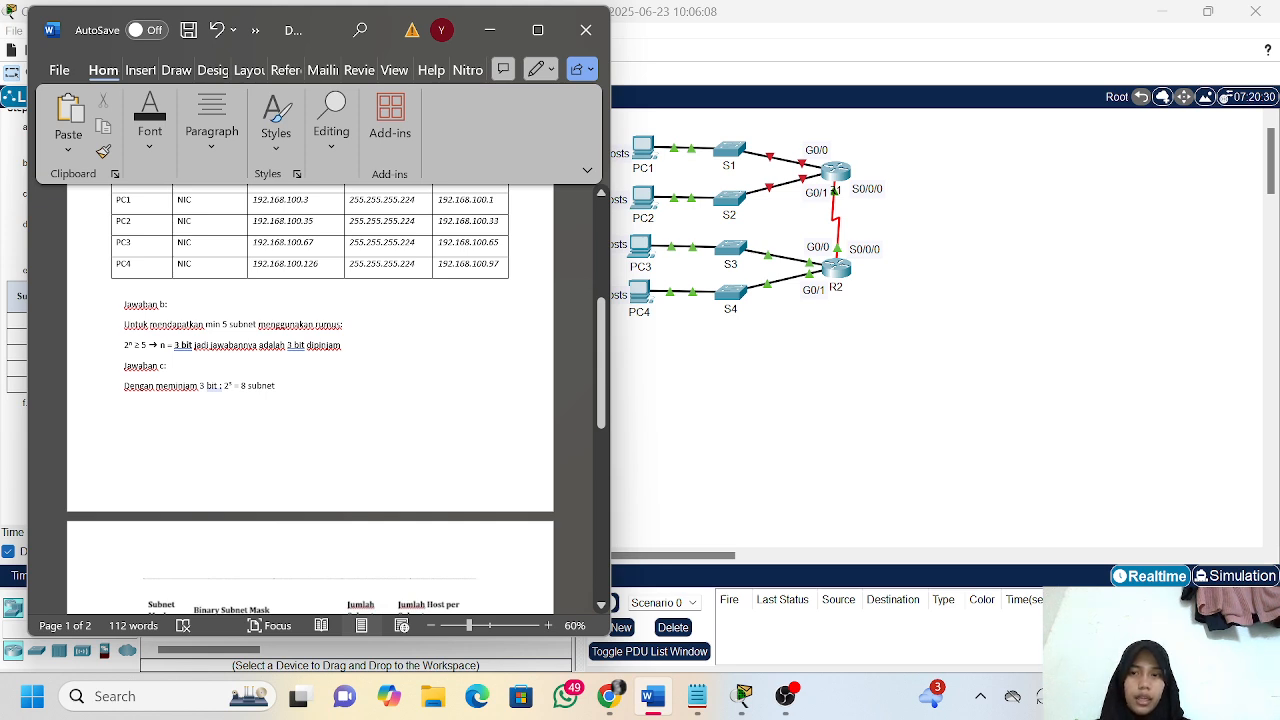
pyautogui.scroll(-1, 389, 374)
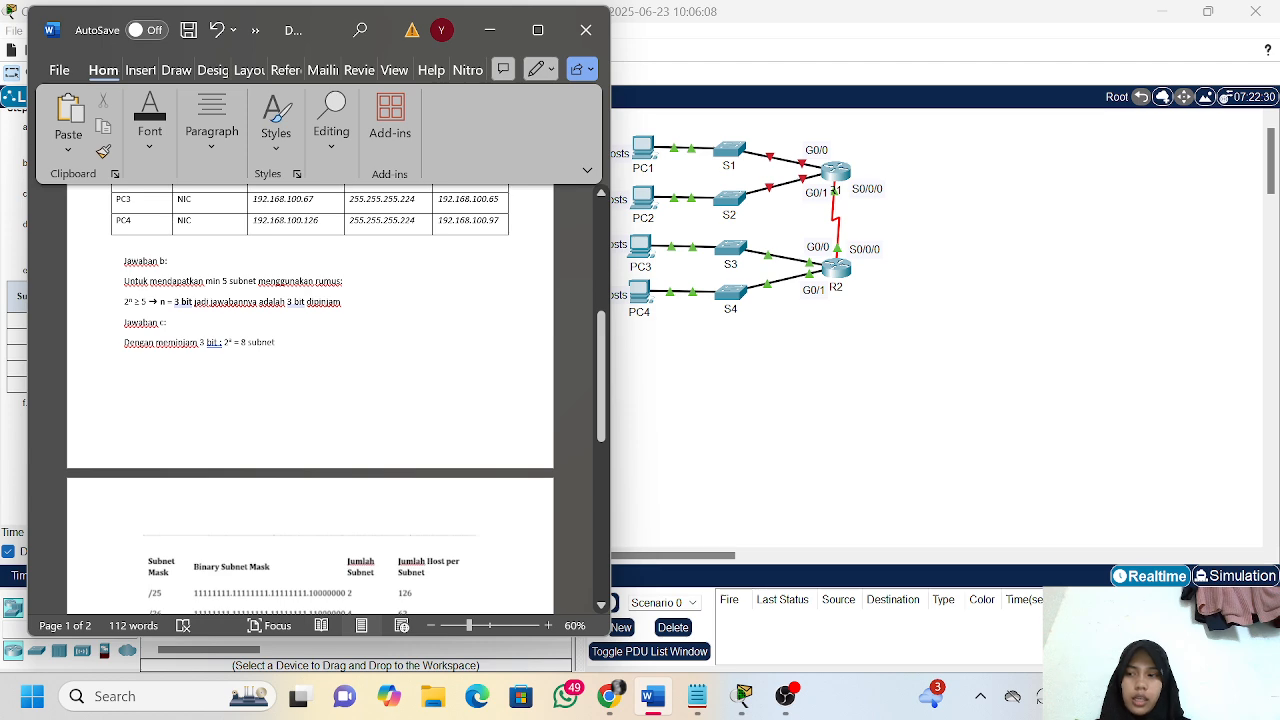
pyautogui.click(490, 32)
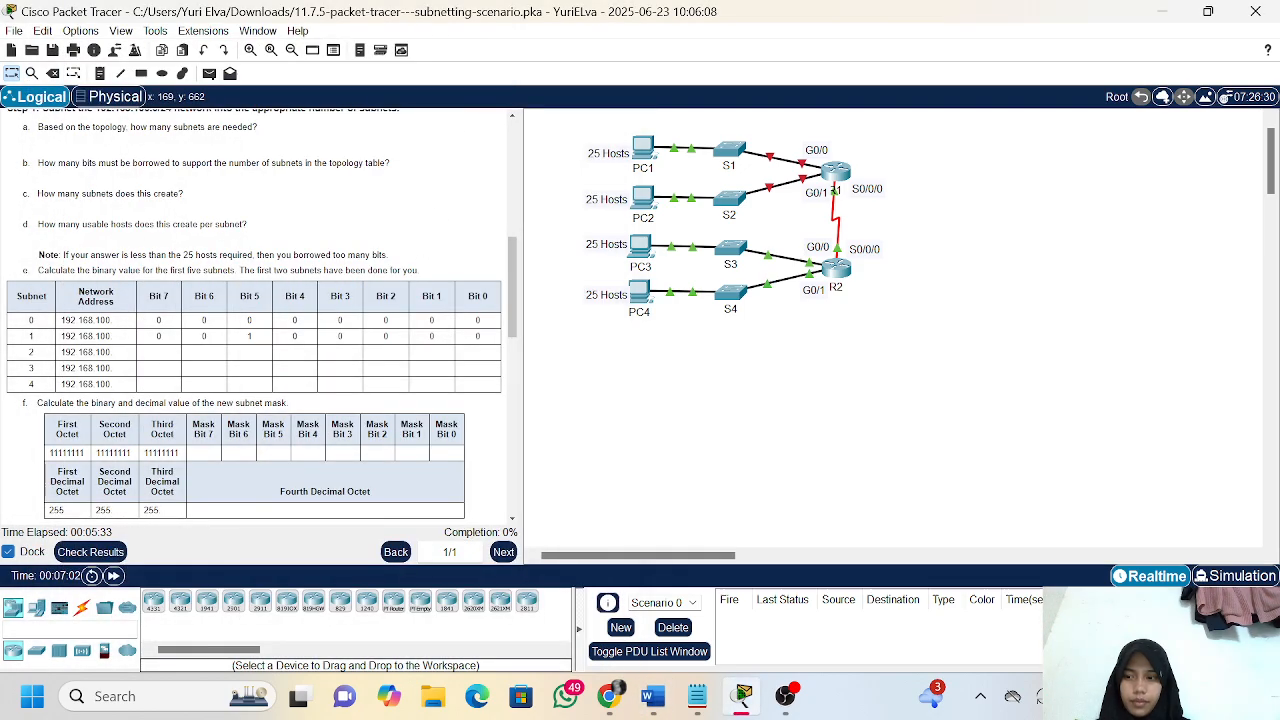
# Examine instruction items e to g on binary subnets and the new mask, and look back at the empty addressing table
pyautogui.scroll(-2, 254, 317)
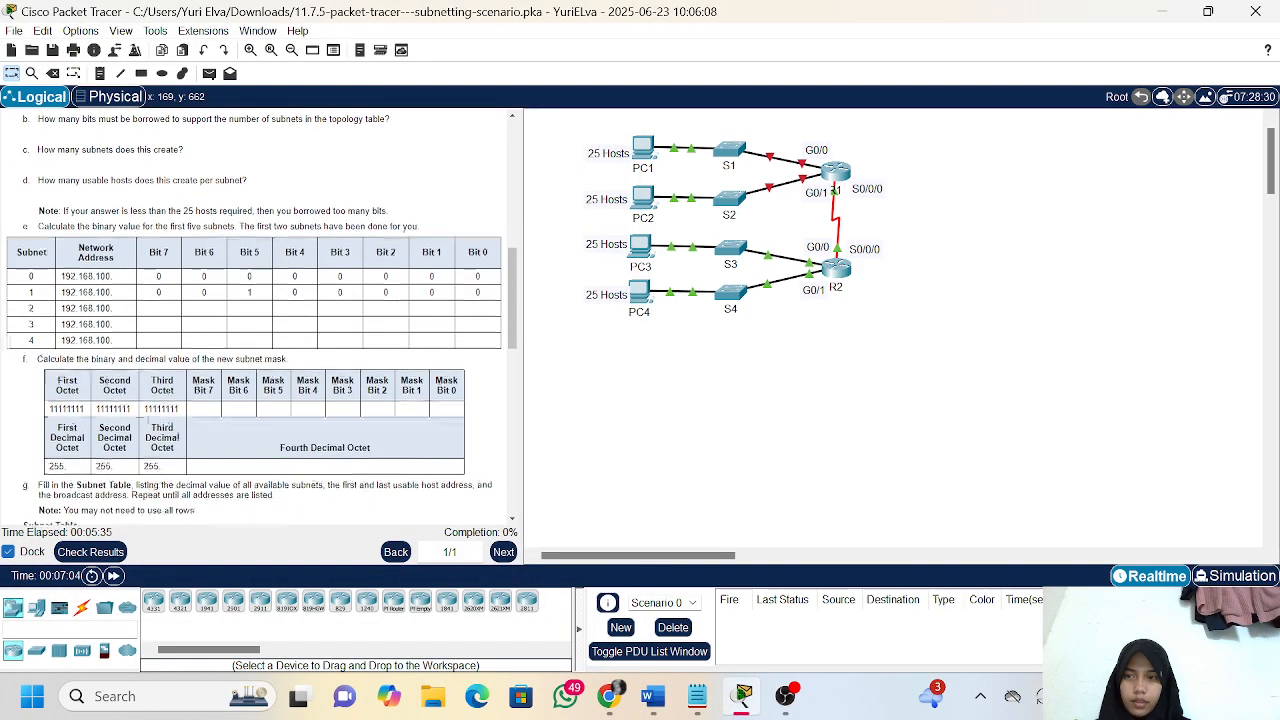
pyautogui.scroll(-2, 256, 317)
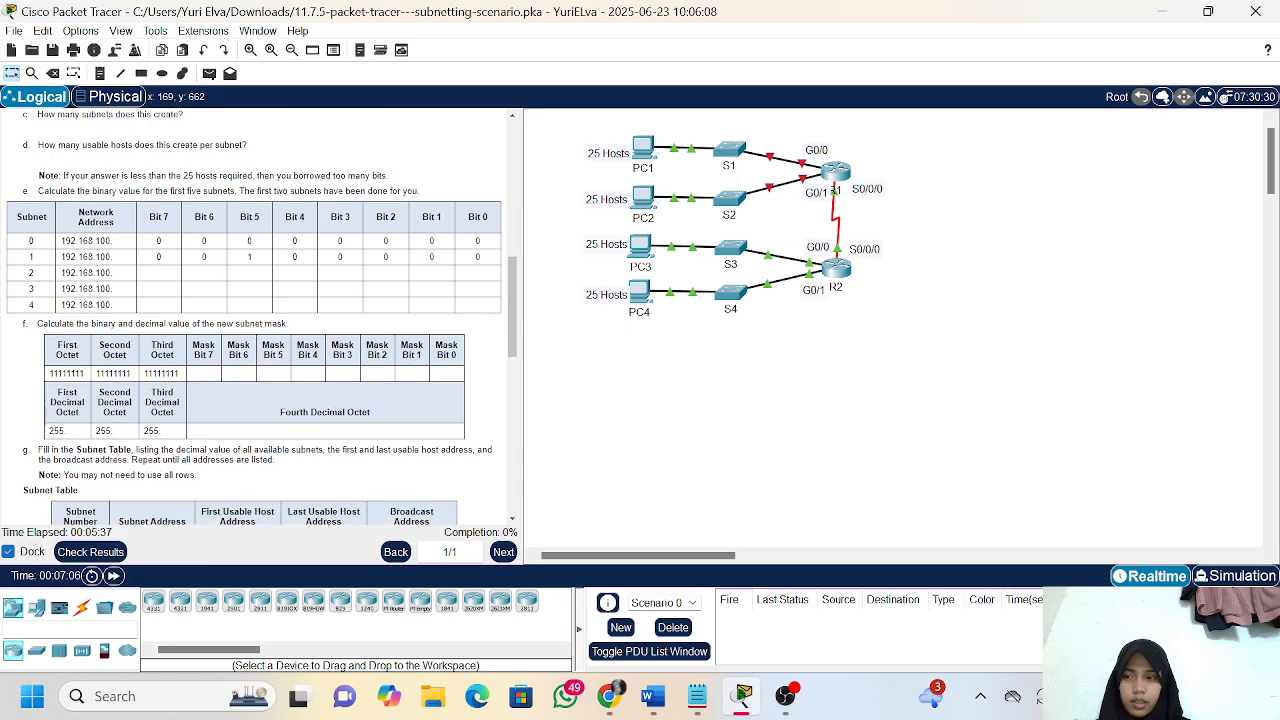
pyautogui.scroll(2, 256, 317)
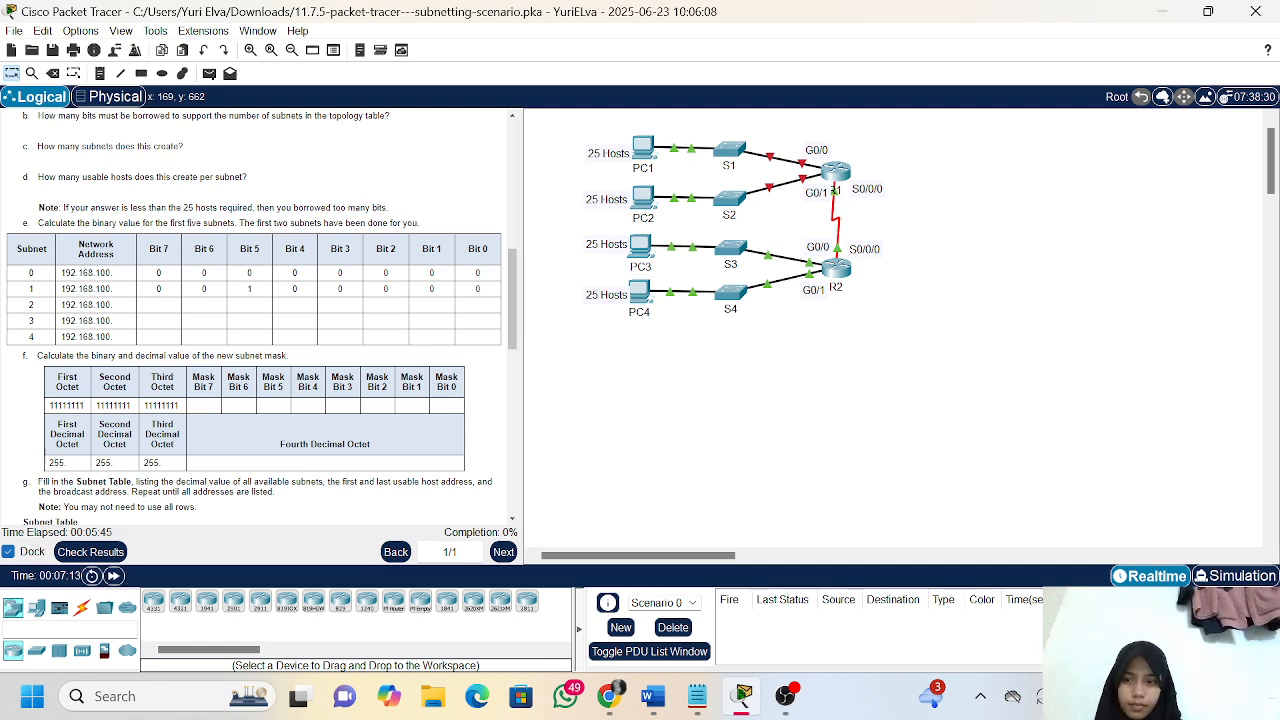
pyautogui.scroll(10, 260, 318)
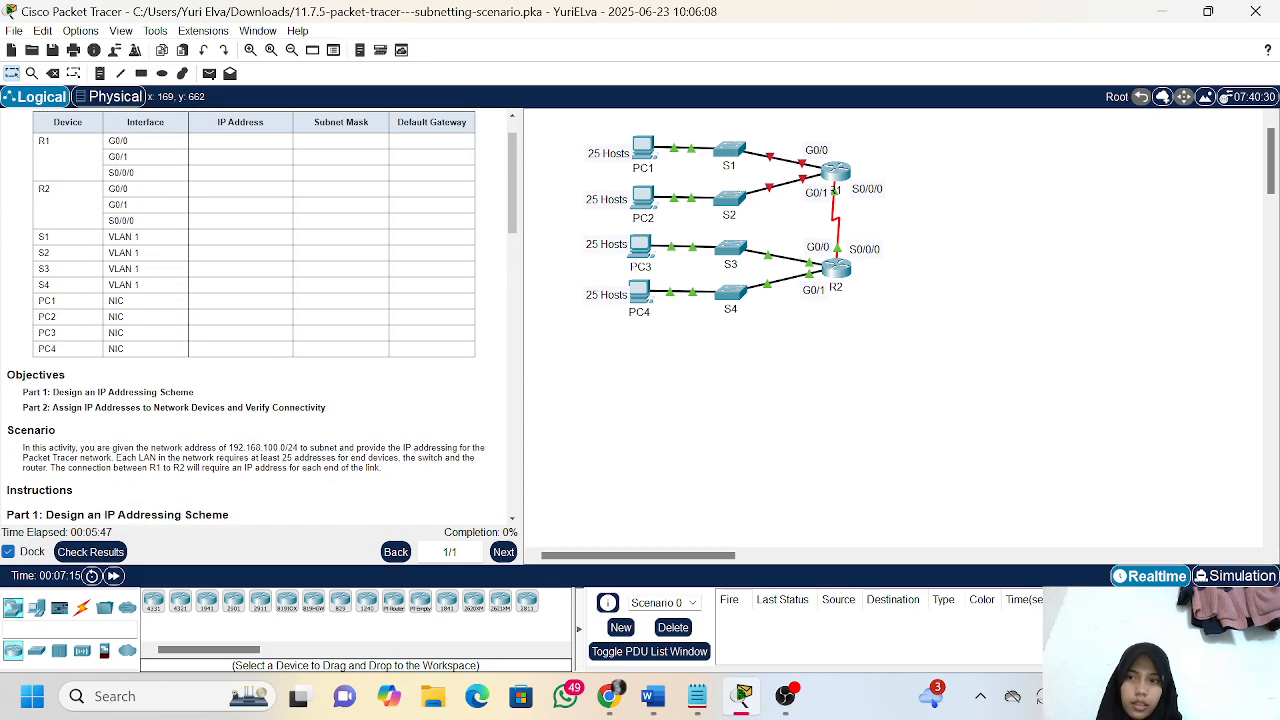
pyautogui.scroll(-2, 260, 318)
pyautogui.scroll(1, 260, 318)
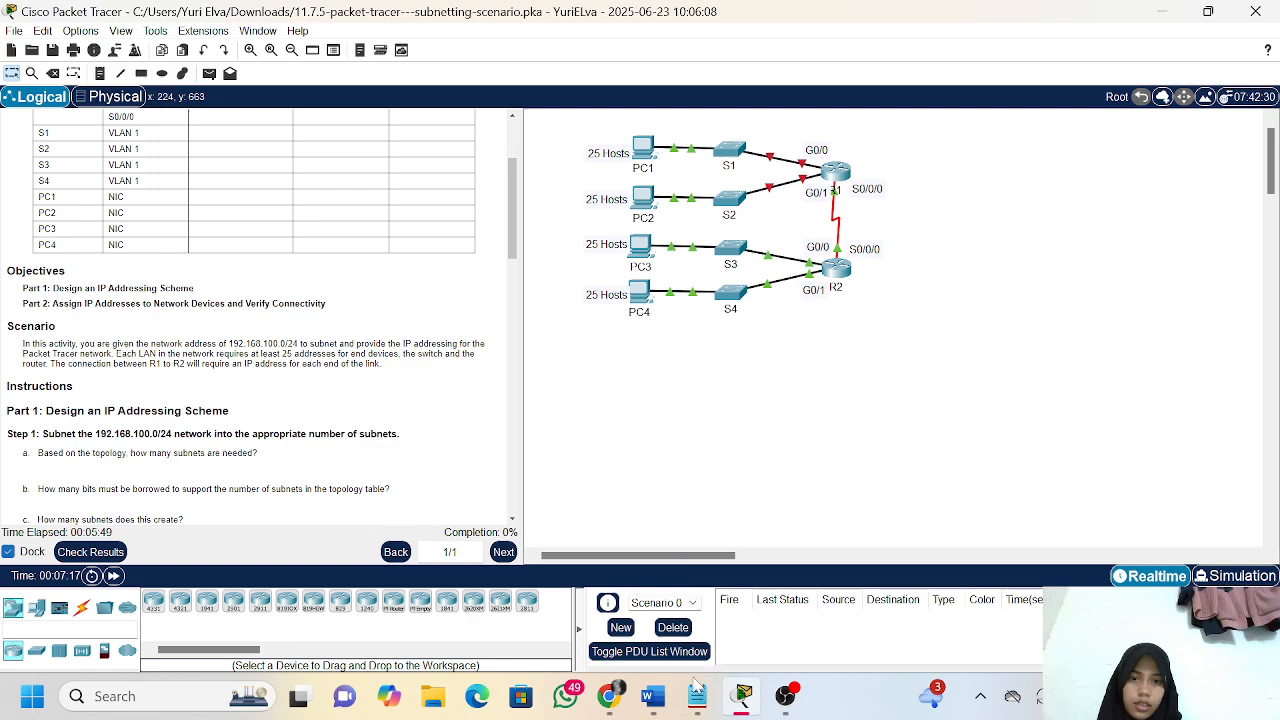
# Switch to the Word document and review the completed addressing table for the routers, switches and PCs
pyautogui.click(653, 696)
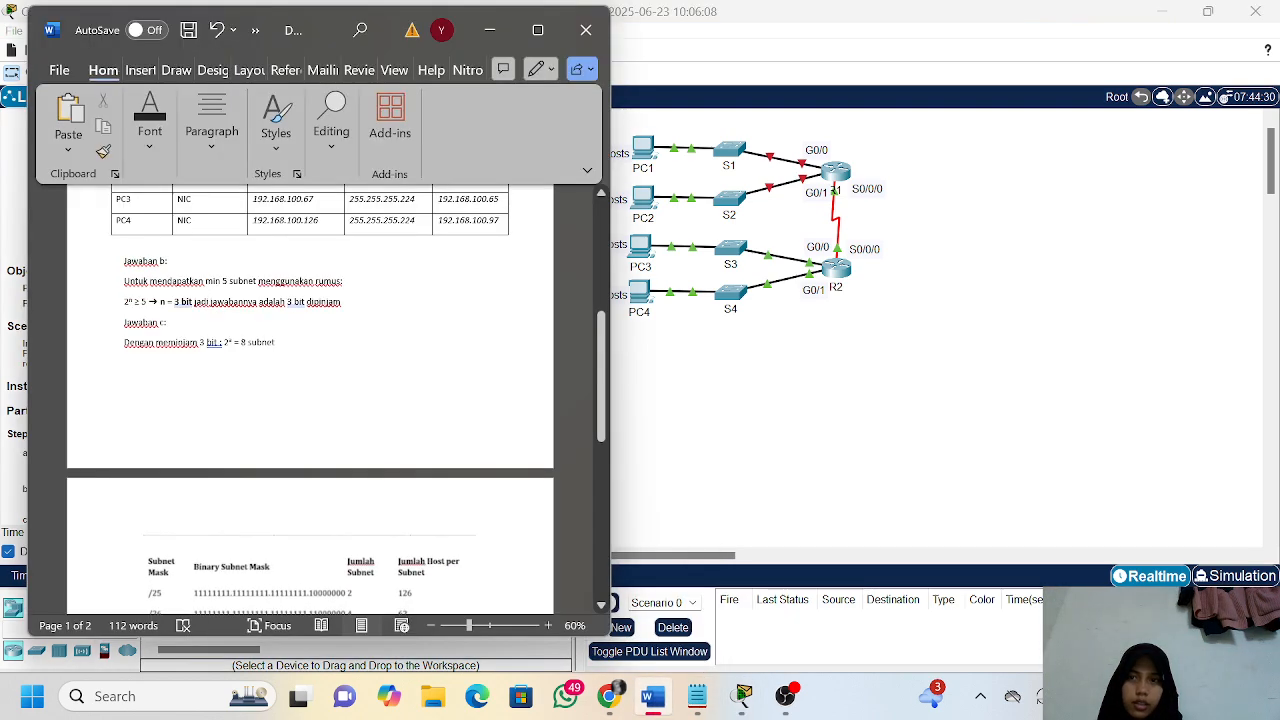
pyautogui.scroll(8, 340, 352)
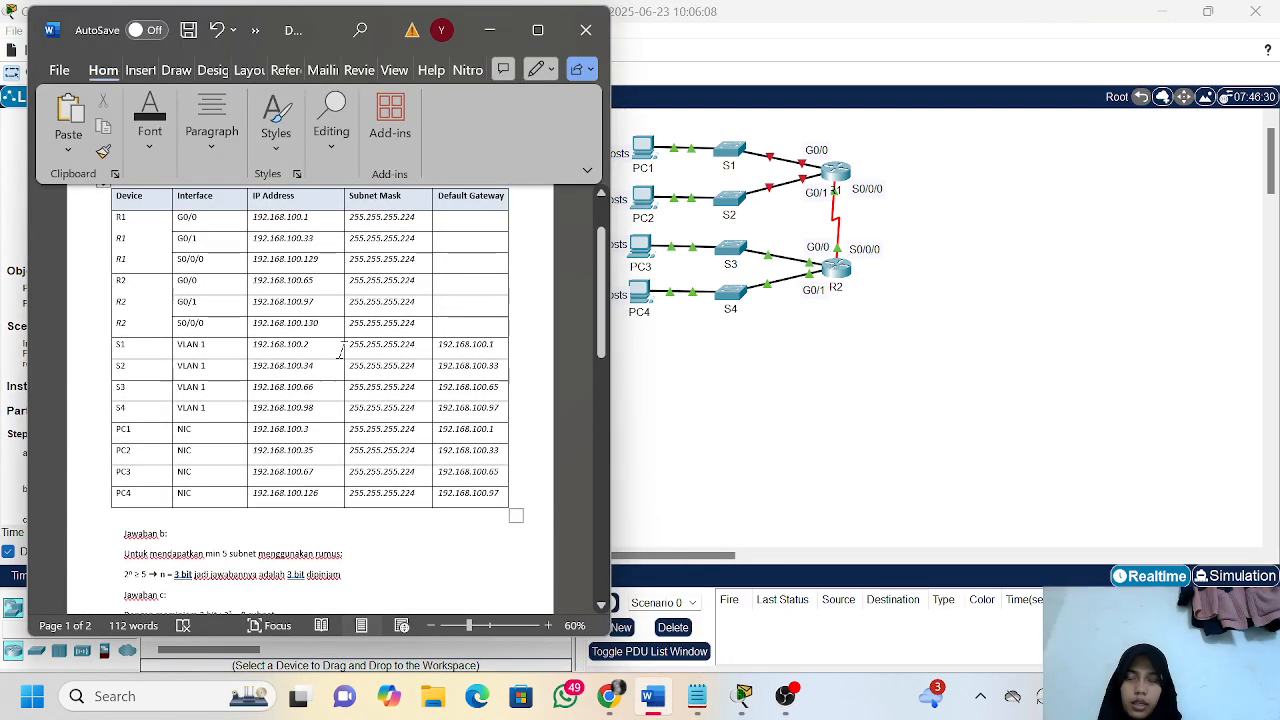
pyautogui.scroll(2, 340, 352)
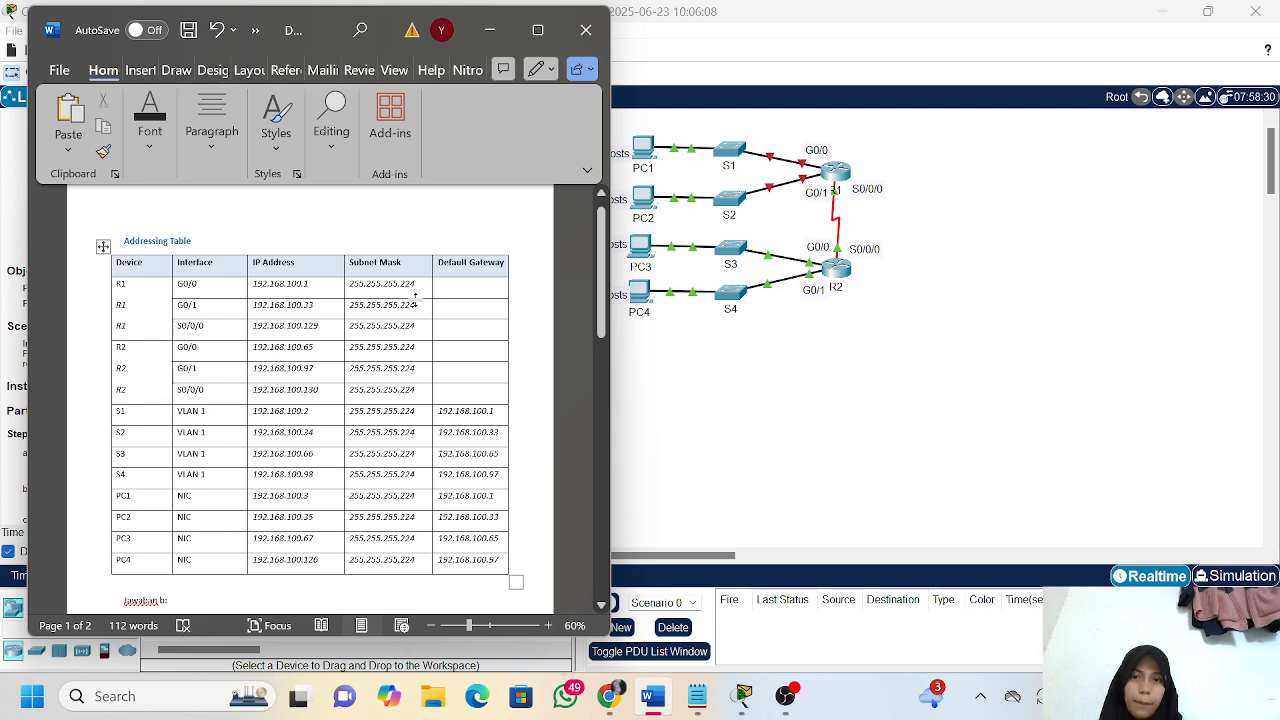
pyautogui.scroll(-1, 419, 547)
pyautogui.scroll(2, 441, 440)
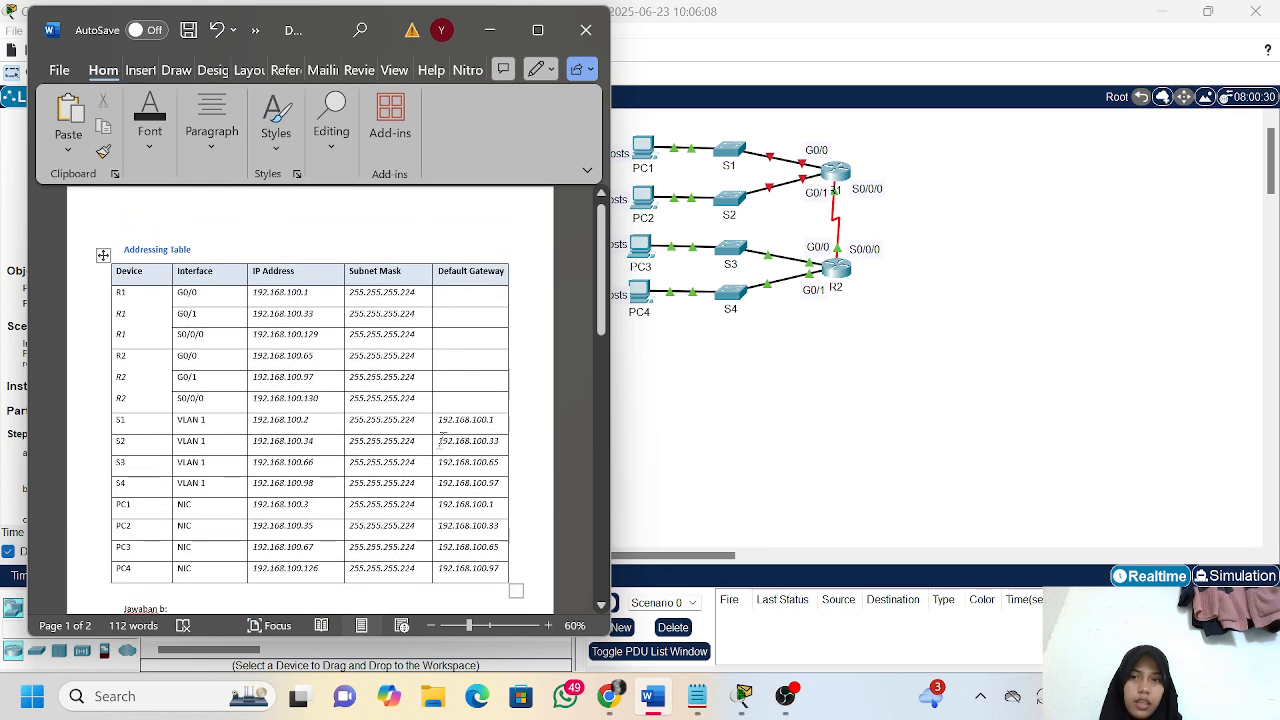
# Review the /27 subnet mask calculation in the Notepad notes and return to the addressing table in Word
pyautogui.click(700, 710)
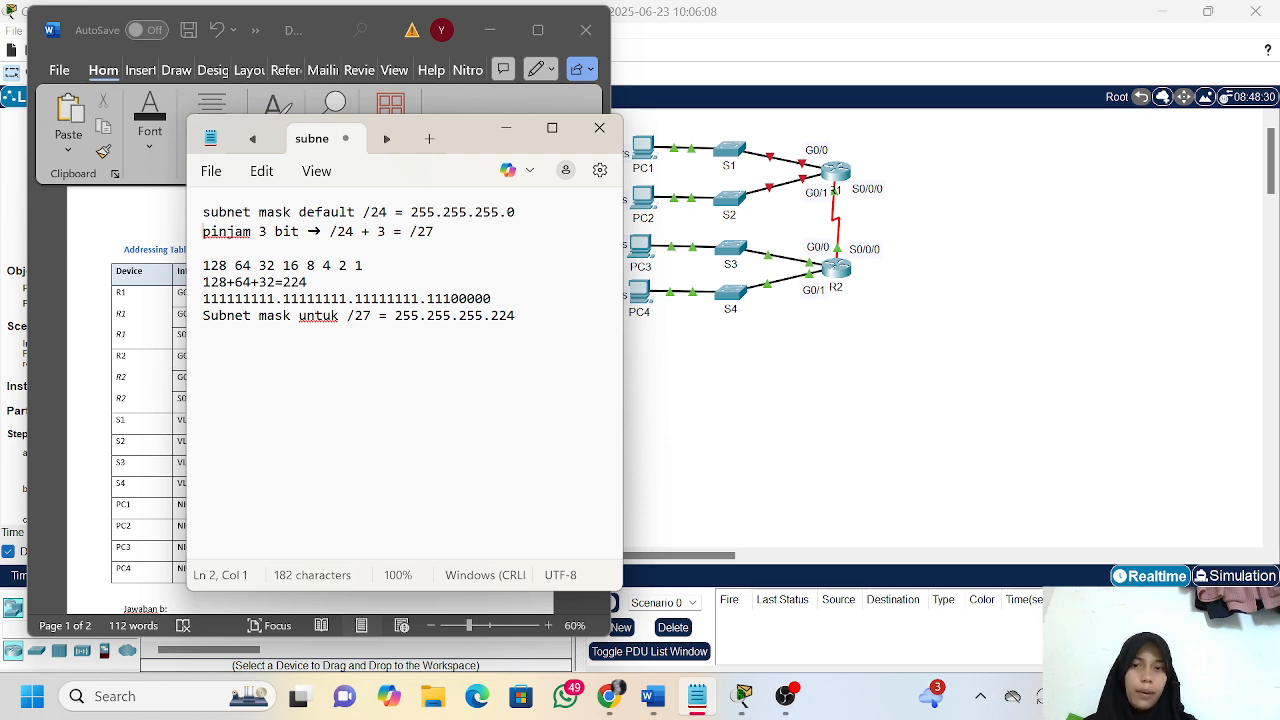
pyautogui.click(507, 128)
pyautogui.scroll(-2, 515, 590)
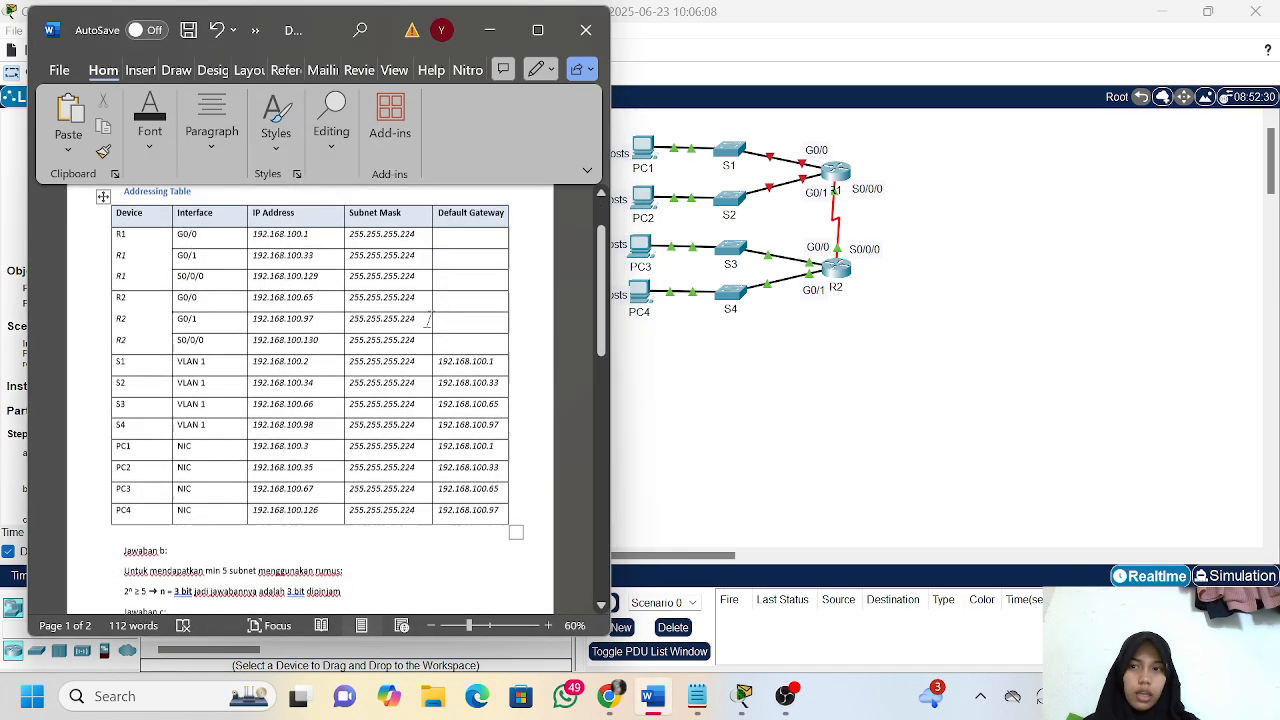
# Return to Packet Tracer and read the instructions through Part 2, down to the Verify connectivity step
pyautogui.click(489, 30)
pyautogui.scroll(-10, 278, 392)
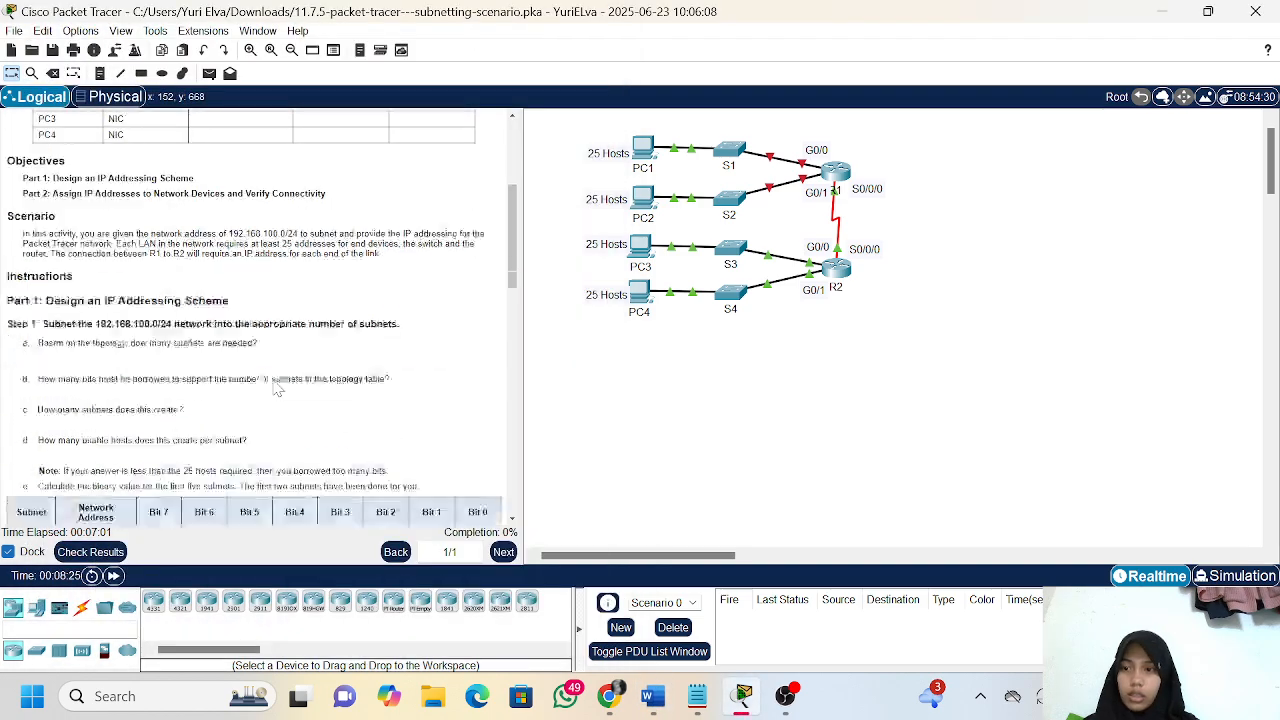
pyautogui.scroll(-8, 278, 392)
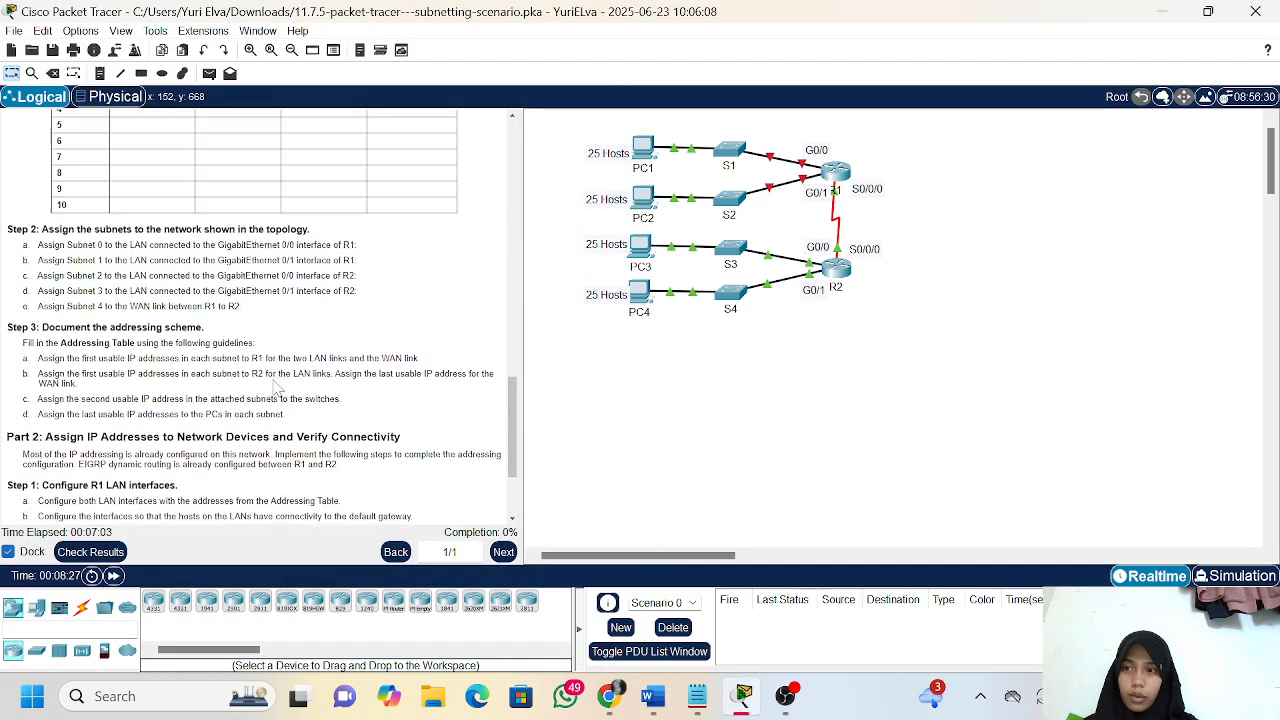
pyautogui.scroll(-4, 275, 390)
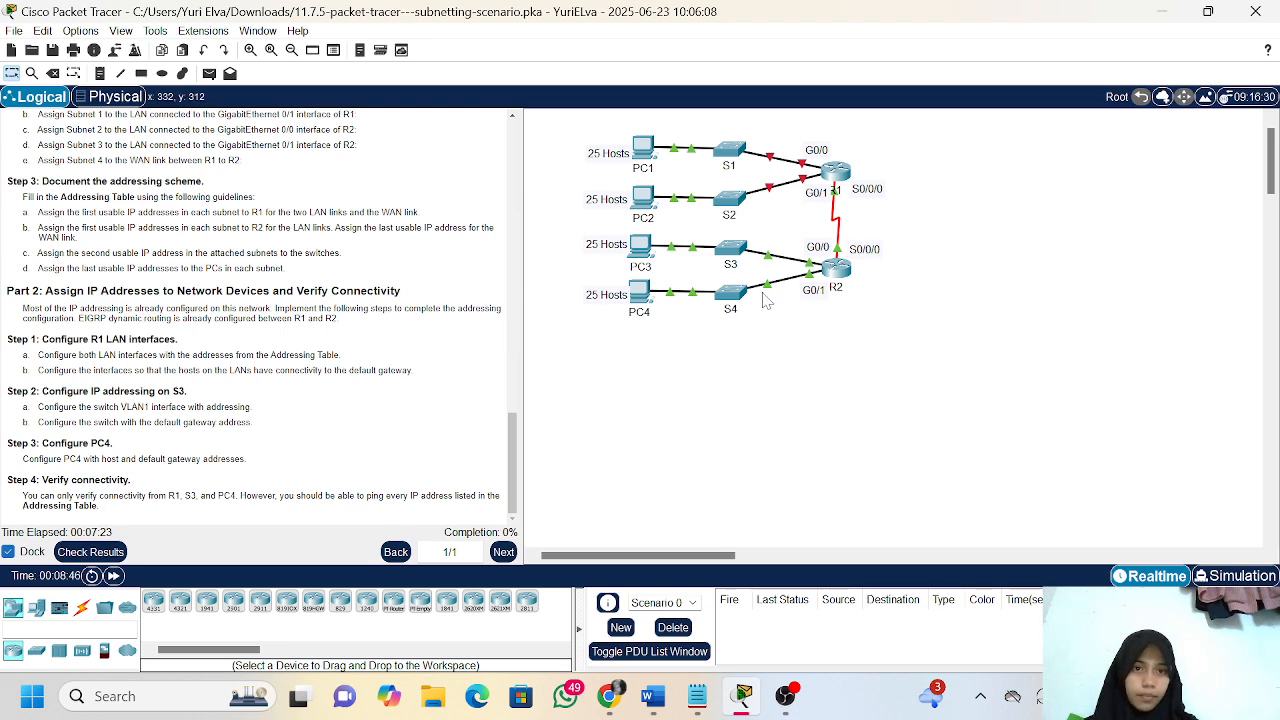
# Open router R1's command line and enter global configuration mode with ena and config t
pyautogui.click(837, 176)
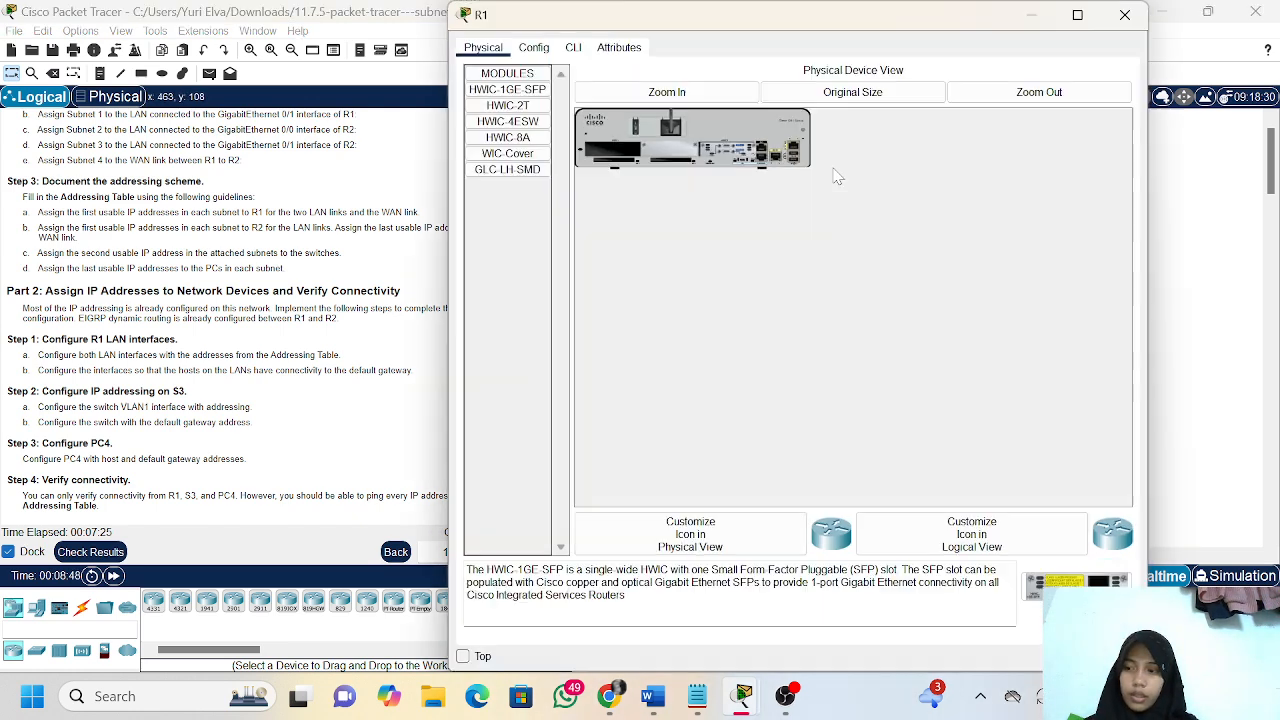
pyautogui.click(573, 48)
pyautogui.press('Return')
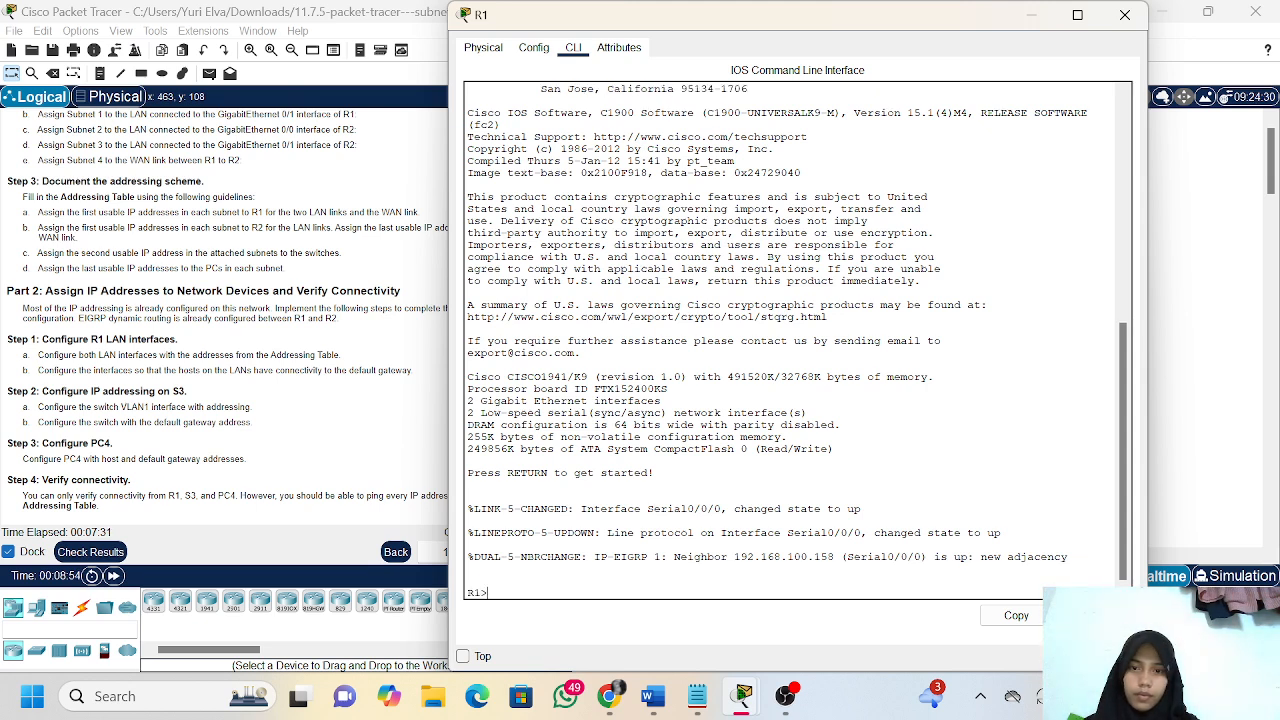
pyautogui.write('e')
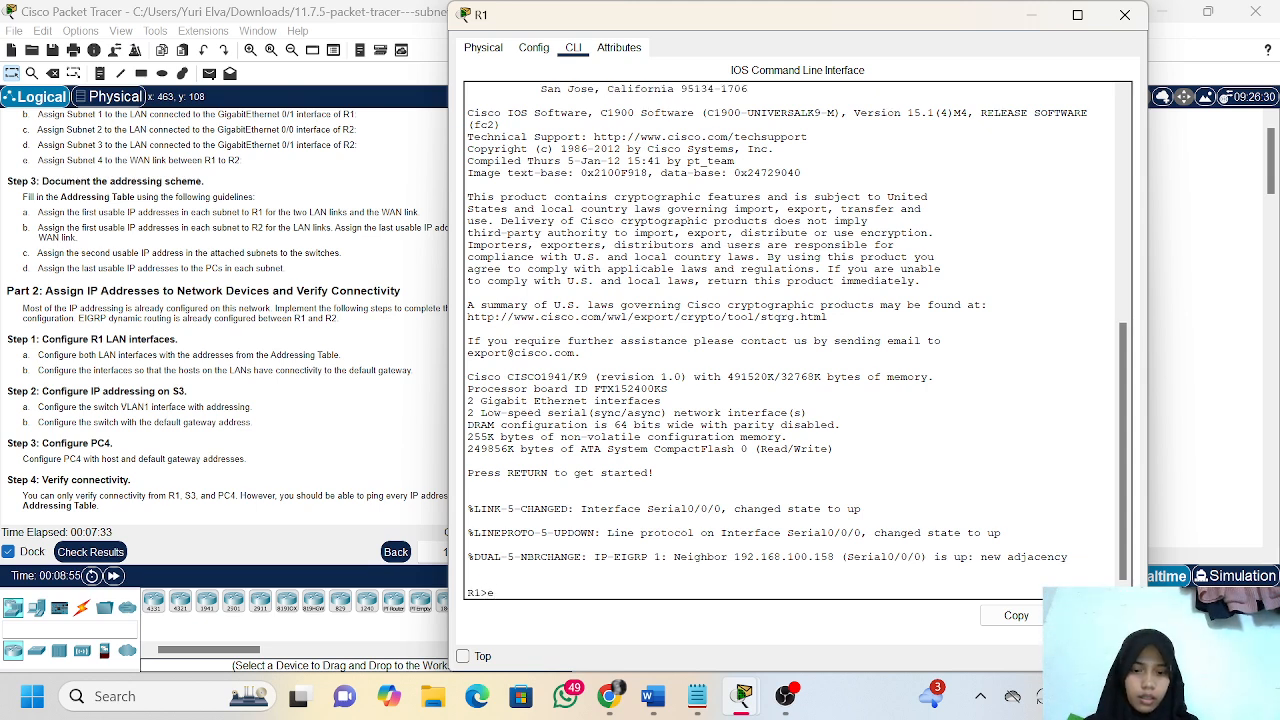
pyautogui.write('na')
pyautogui.press('Return')
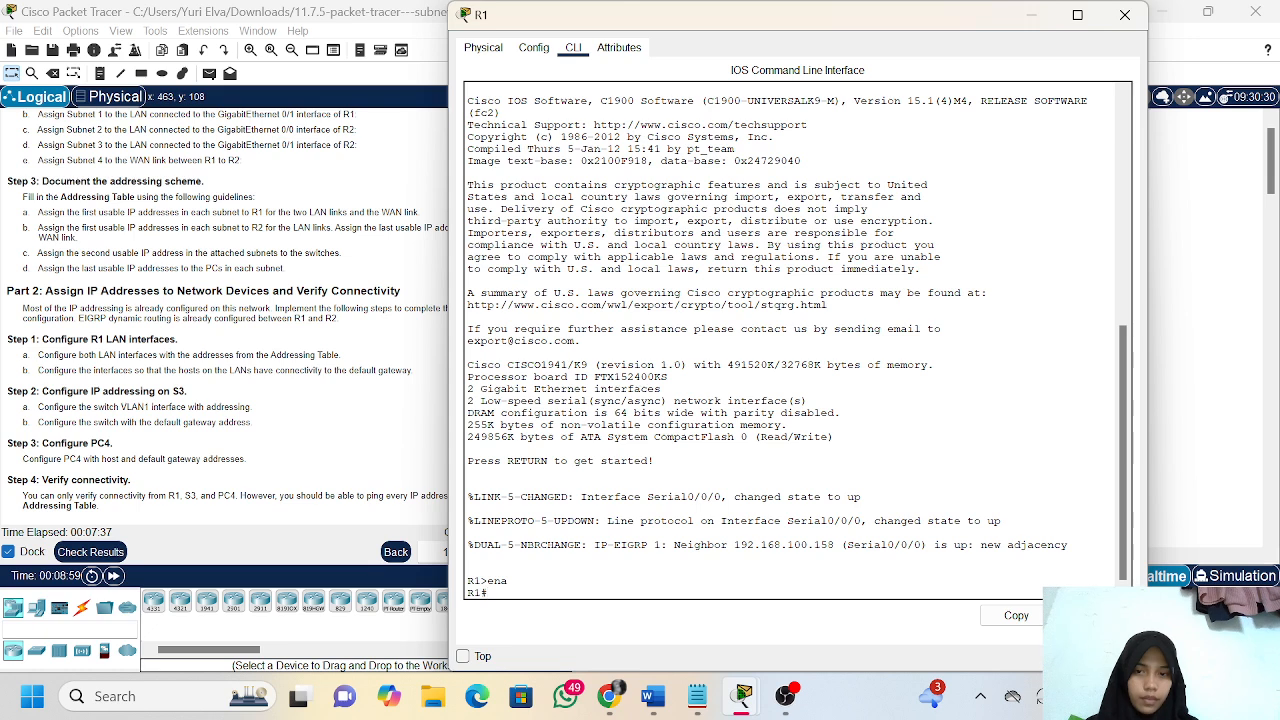
pyautogui.write('config t')
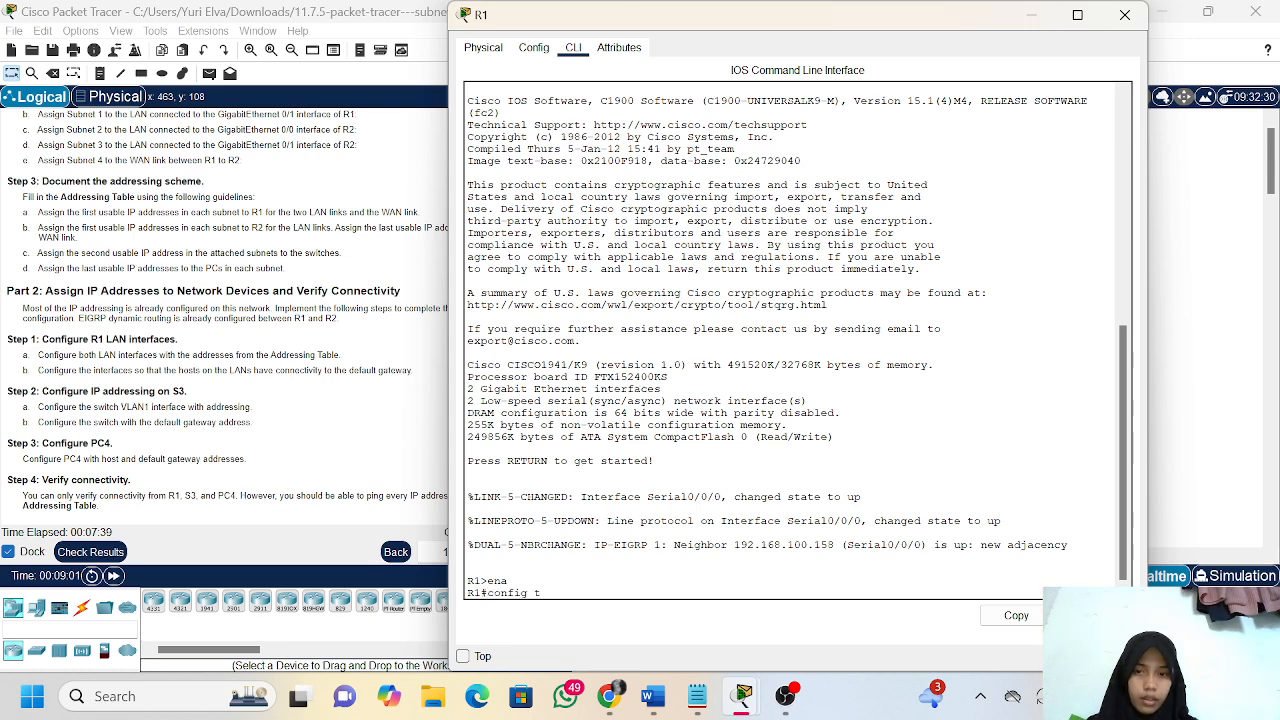
pyautogui.press('Return')
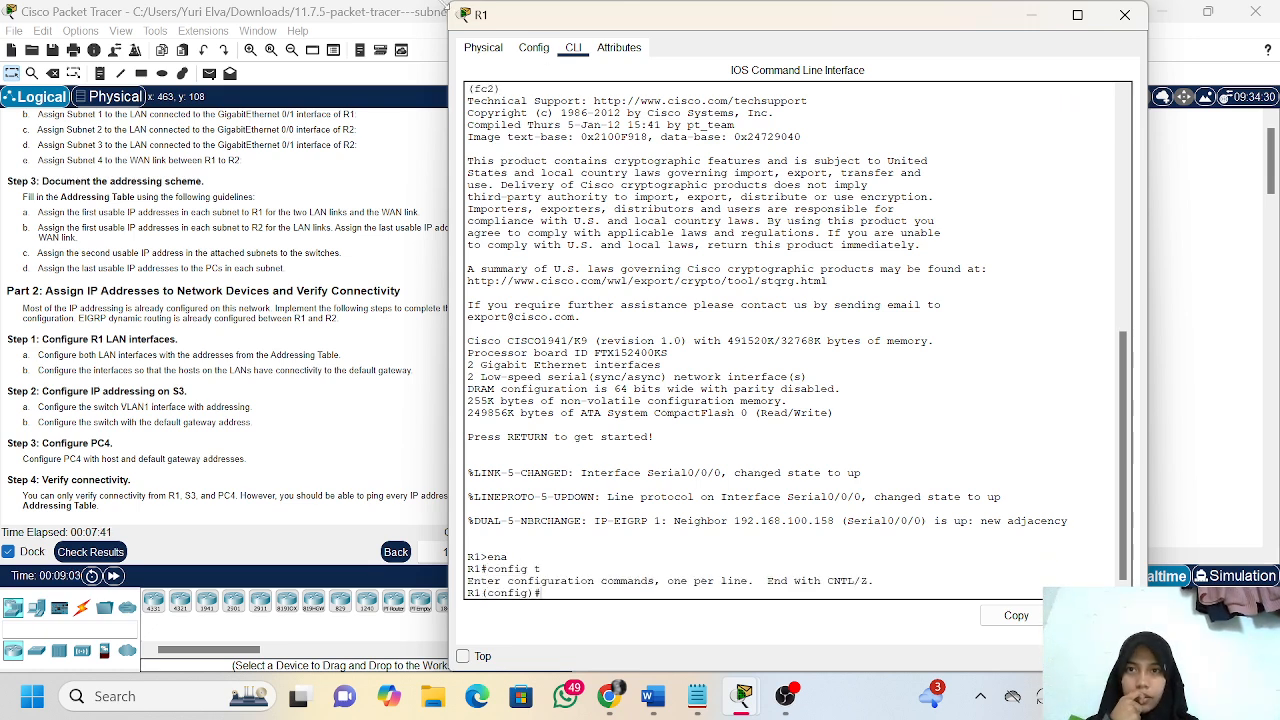
# Shrink and reposition the R1 window so the activity instructions stay readable, with the CLI prompt active
pyautogui.moveTo(450, 6); pyautogui.dragTo(880, 8)
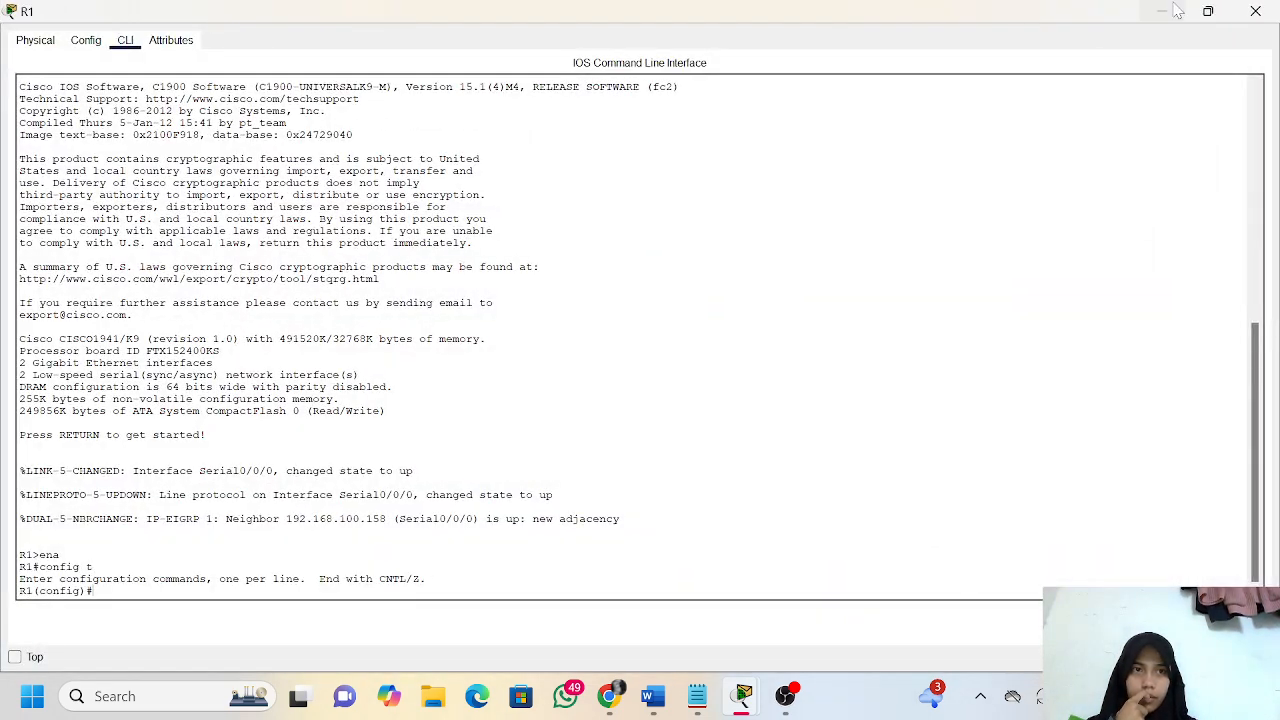
pyautogui.click(1208, 11)
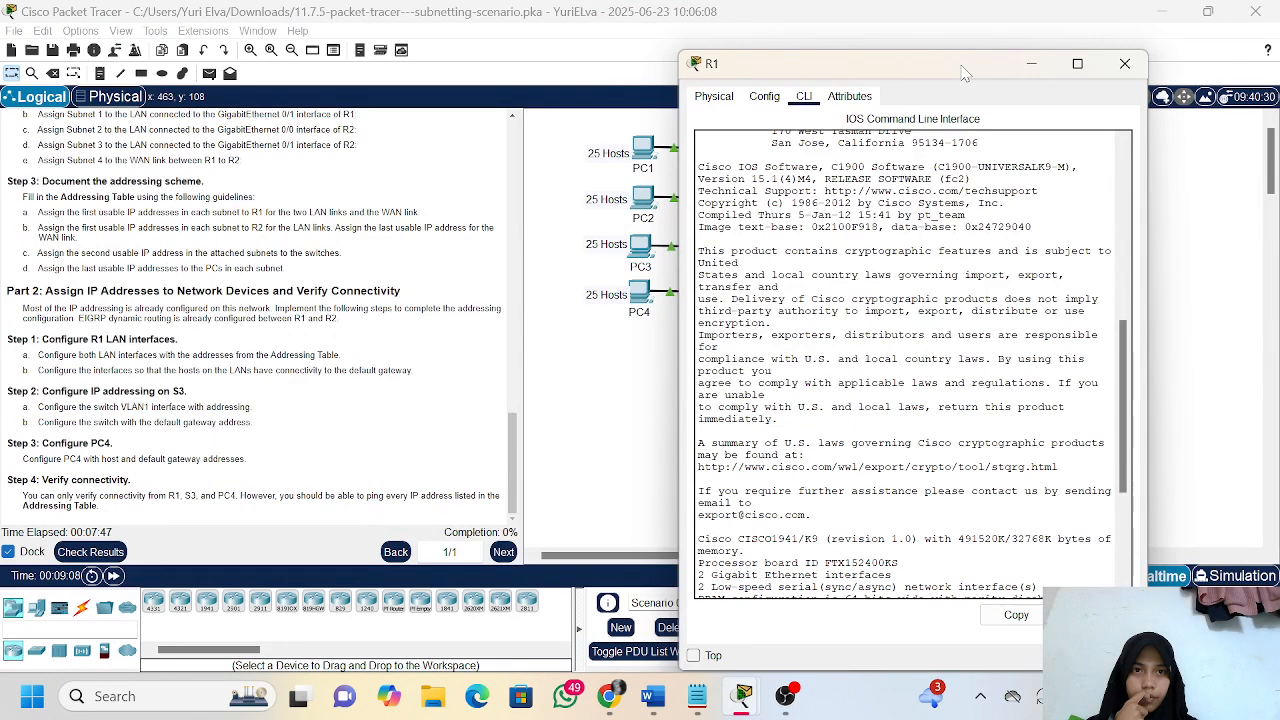
pyautogui.moveTo(962, 66); pyautogui.dragTo(1005, 48)
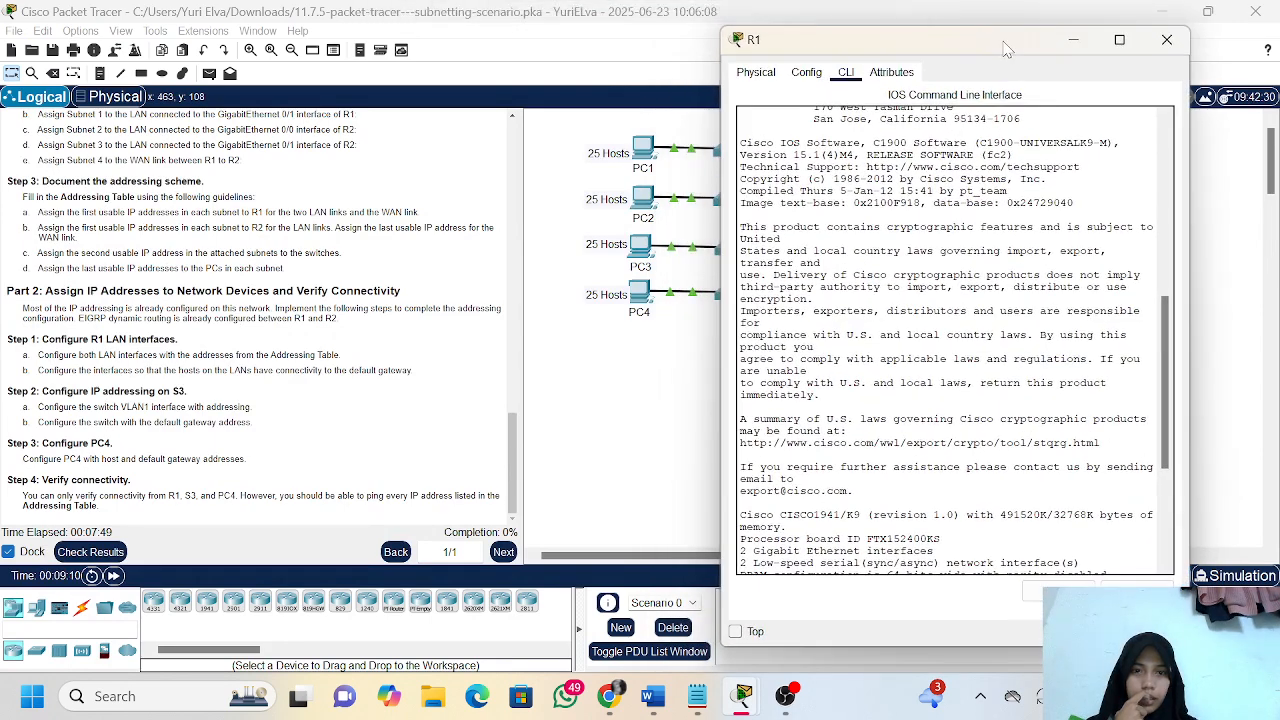
pyautogui.click(862, 552)
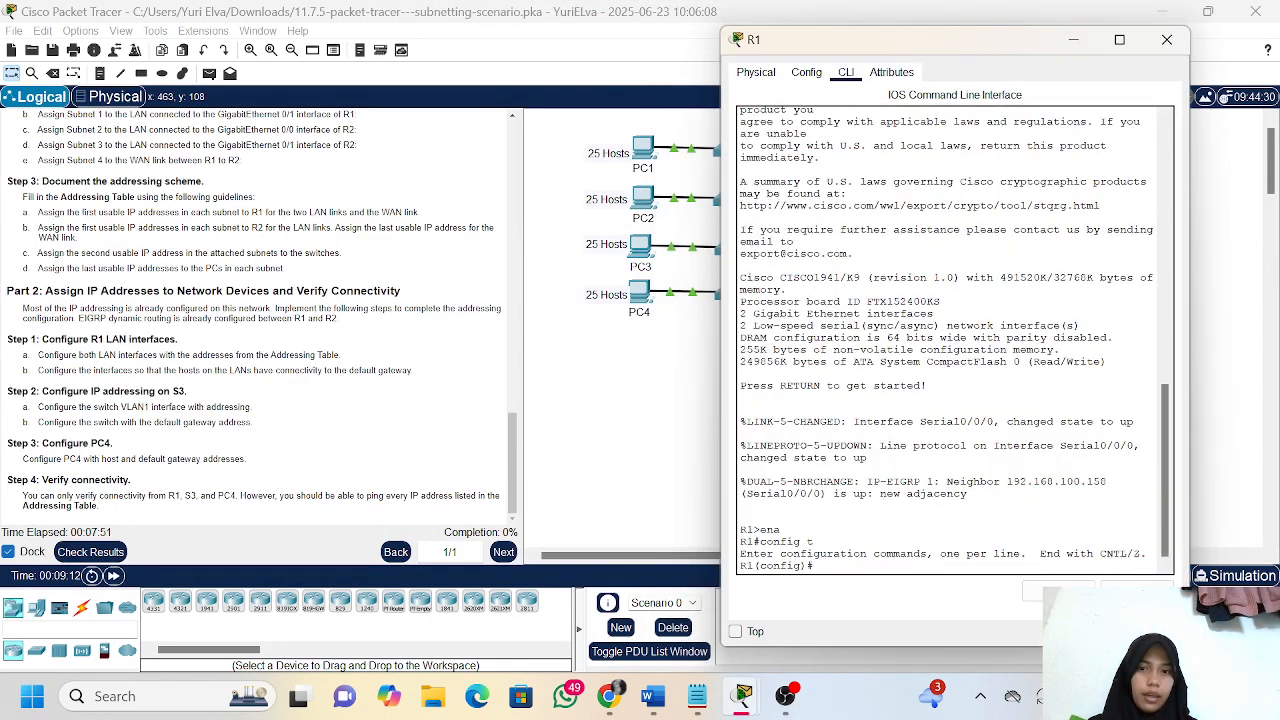
# Check the activity results, examine the assessment items for PC4, R1 and S3, and close the results
pyautogui.click(108, 556)
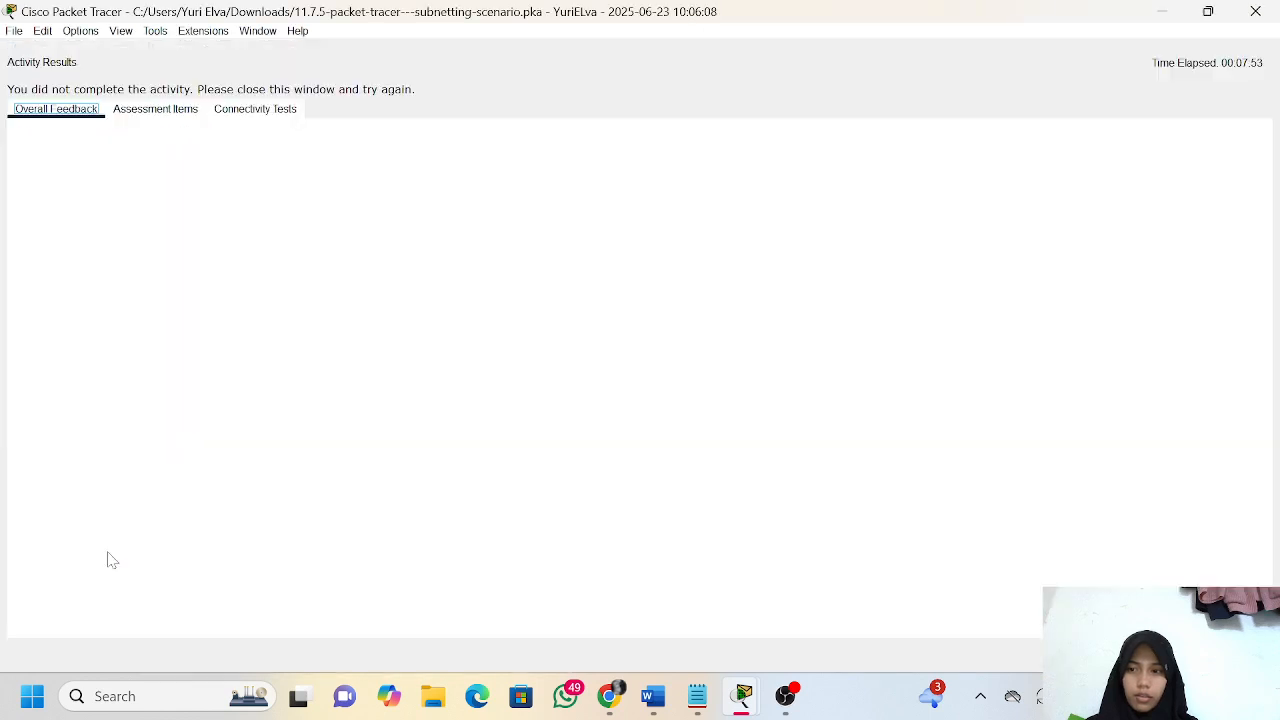
pyautogui.click(150, 110)
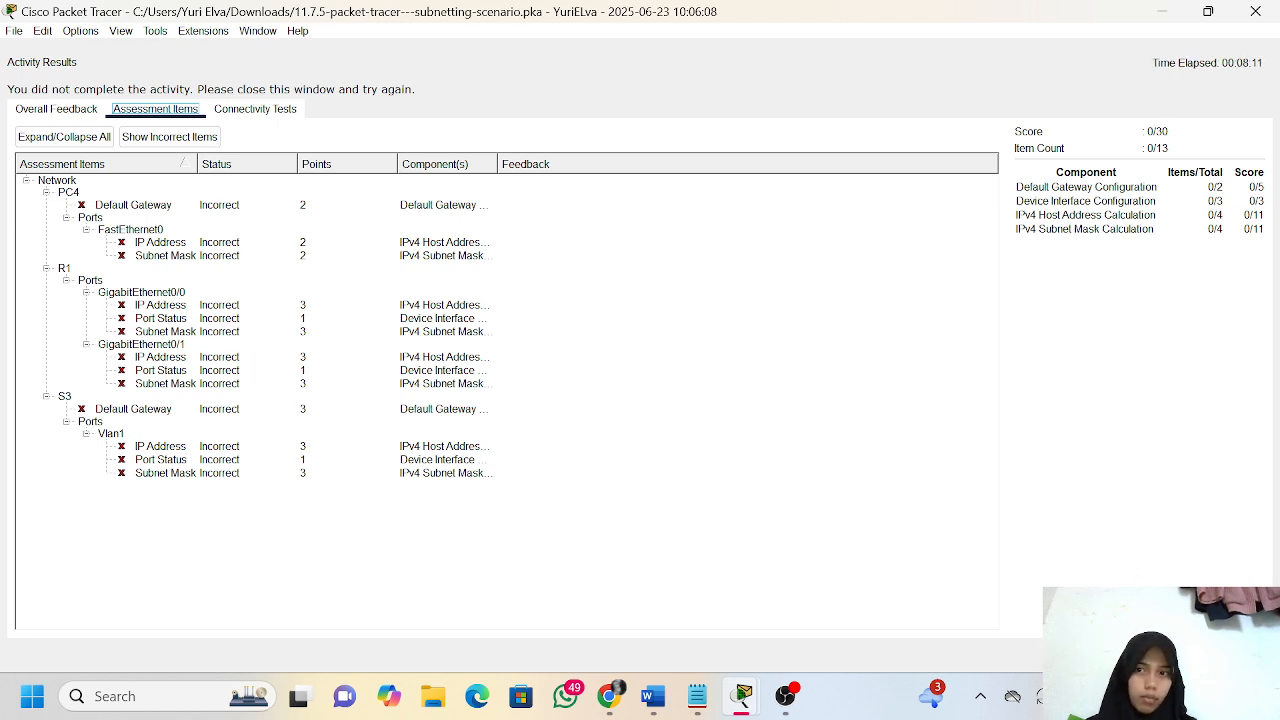
pyautogui.click(1233, 655)
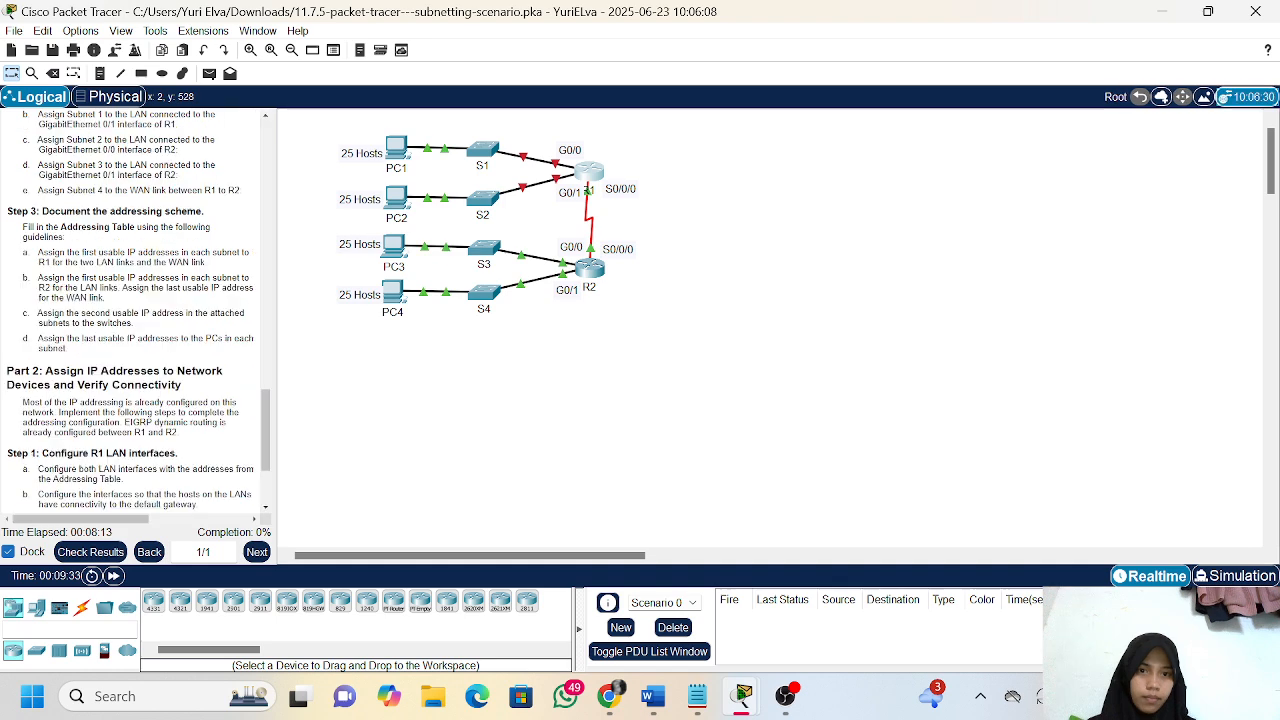
# Bring R1's command line back and enter configuration of interface g0/0, consulting the addressing table in Word
pyautogui.moveTo(742, 696)
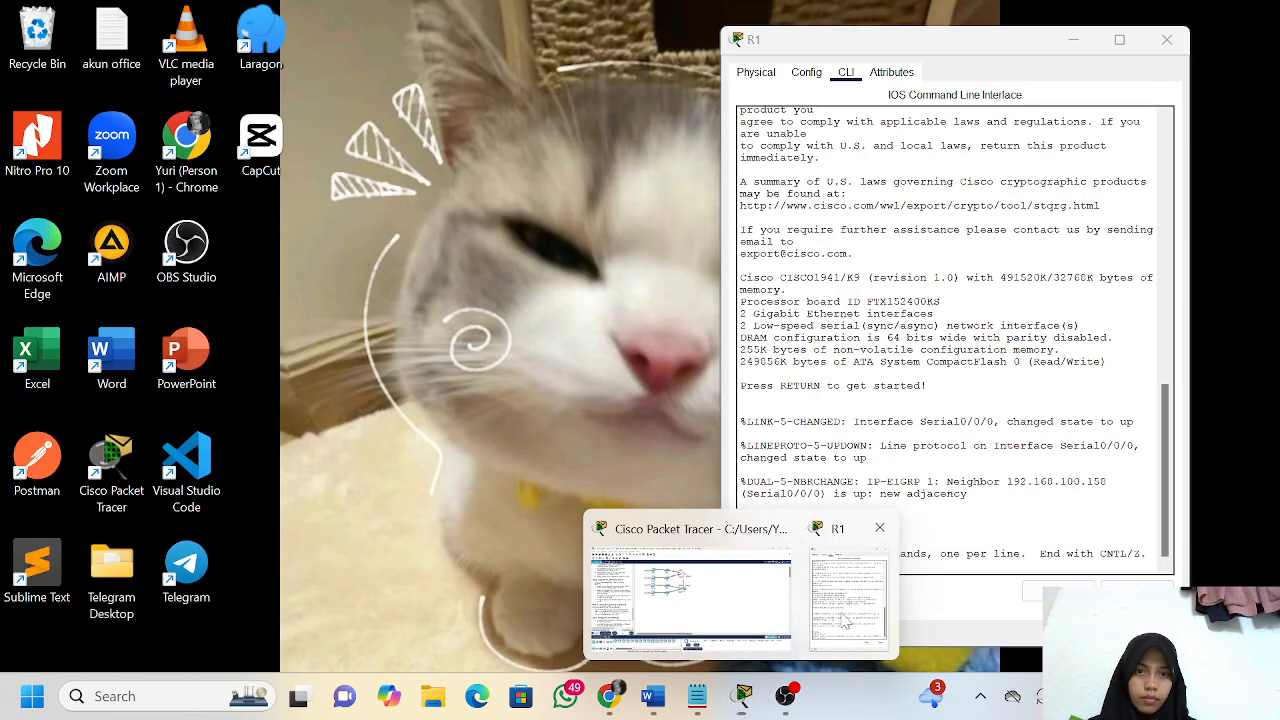
pyautogui.click(845, 620)
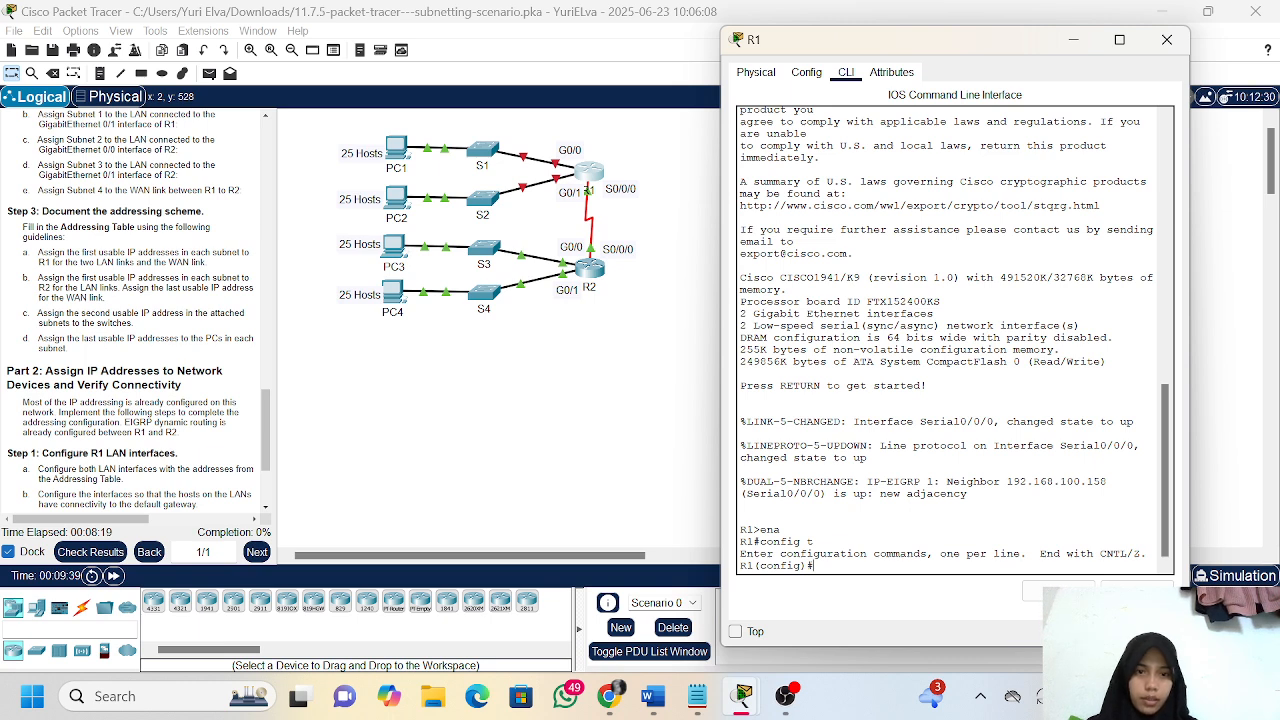
pyautogui.write('in')
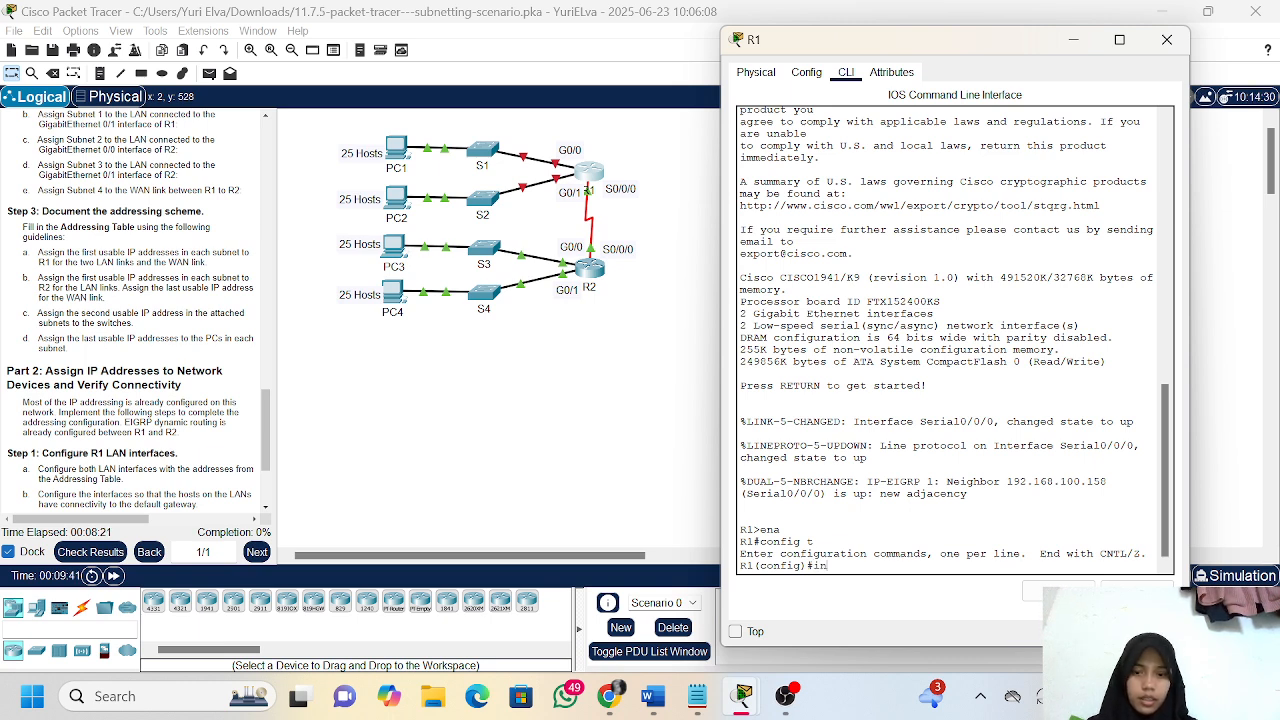
pyautogui.write('terfac')
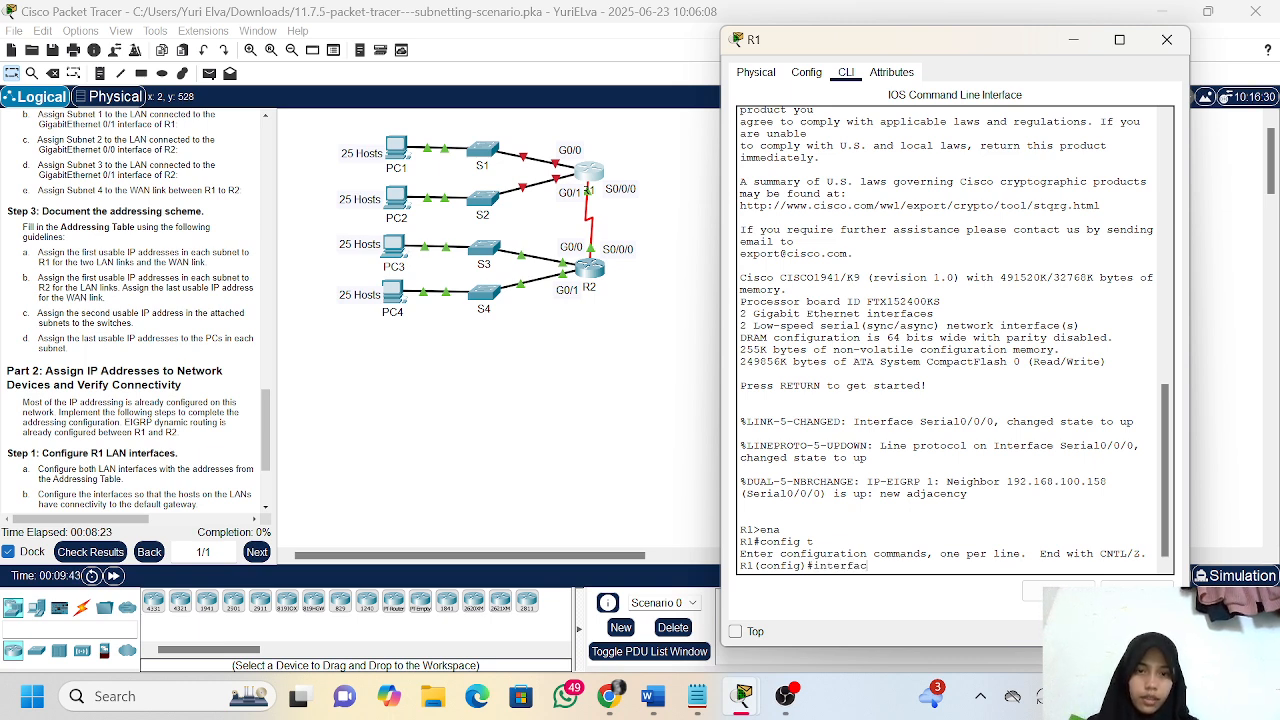
pyautogui.write('e g')
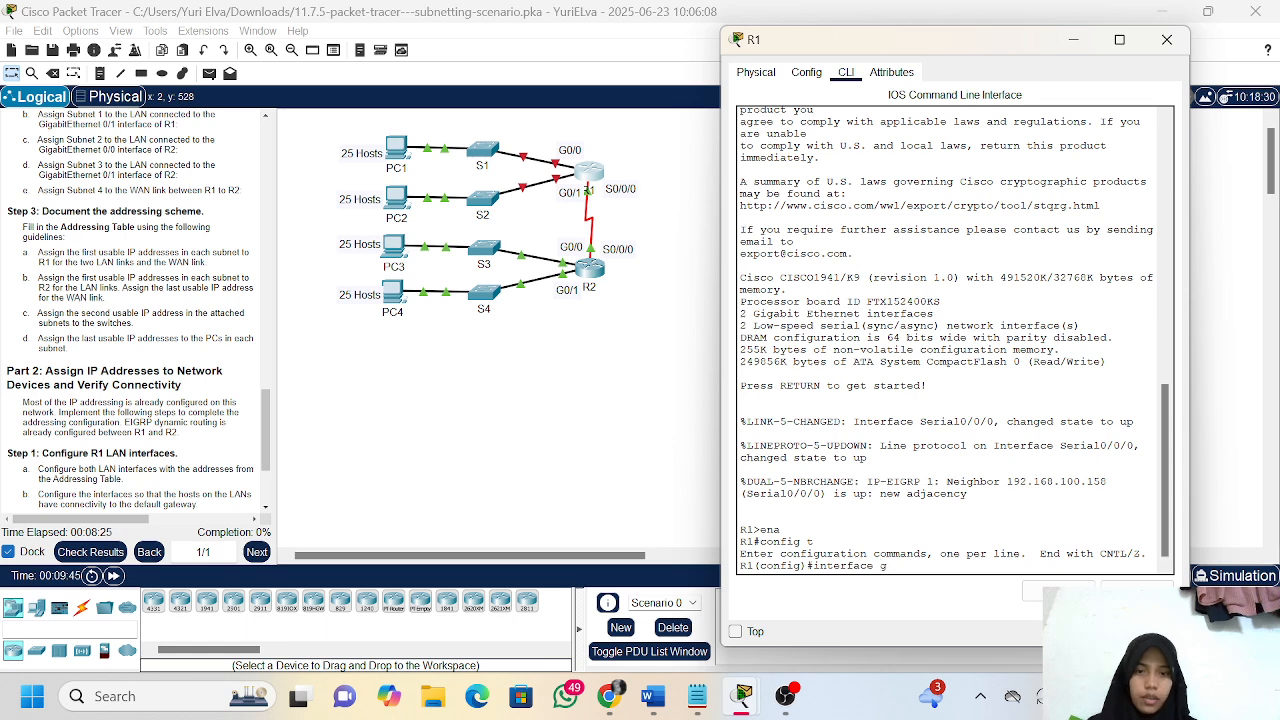
pyautogui.click(670, 702)
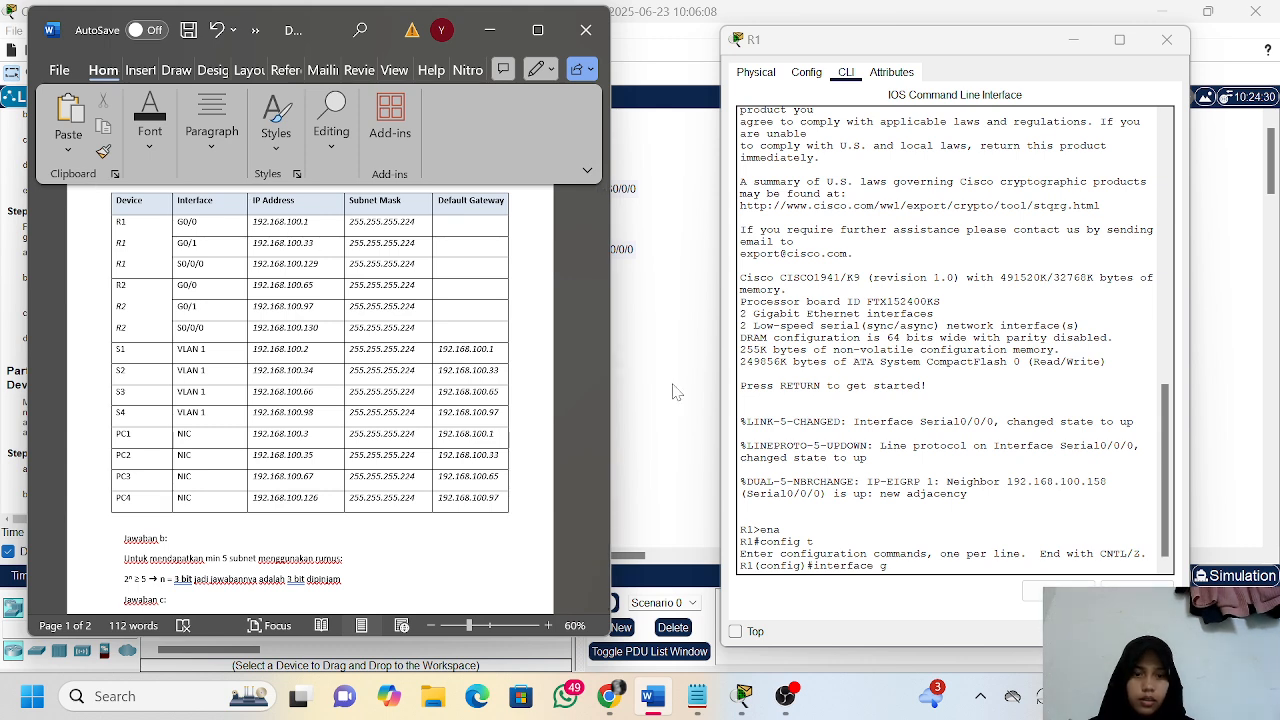
pyautogui.scroll(-8, 600, 300)
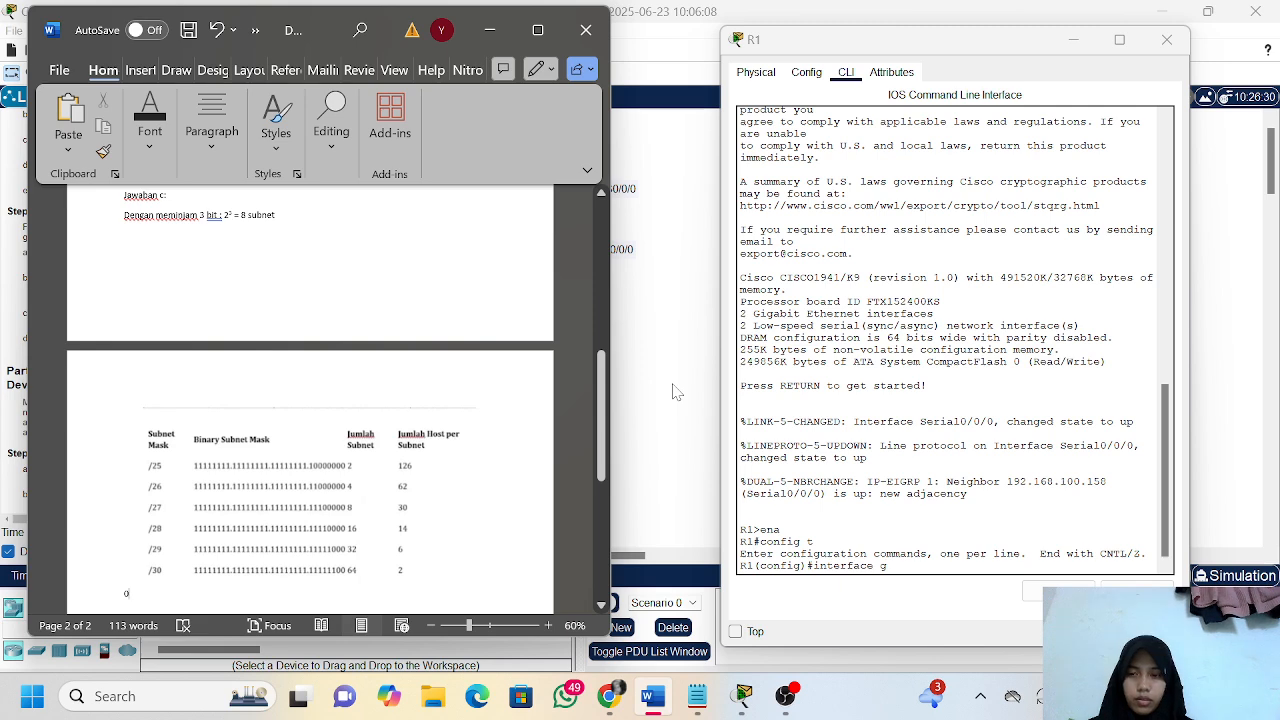
pyautogui.scroll(6, 336, 342)
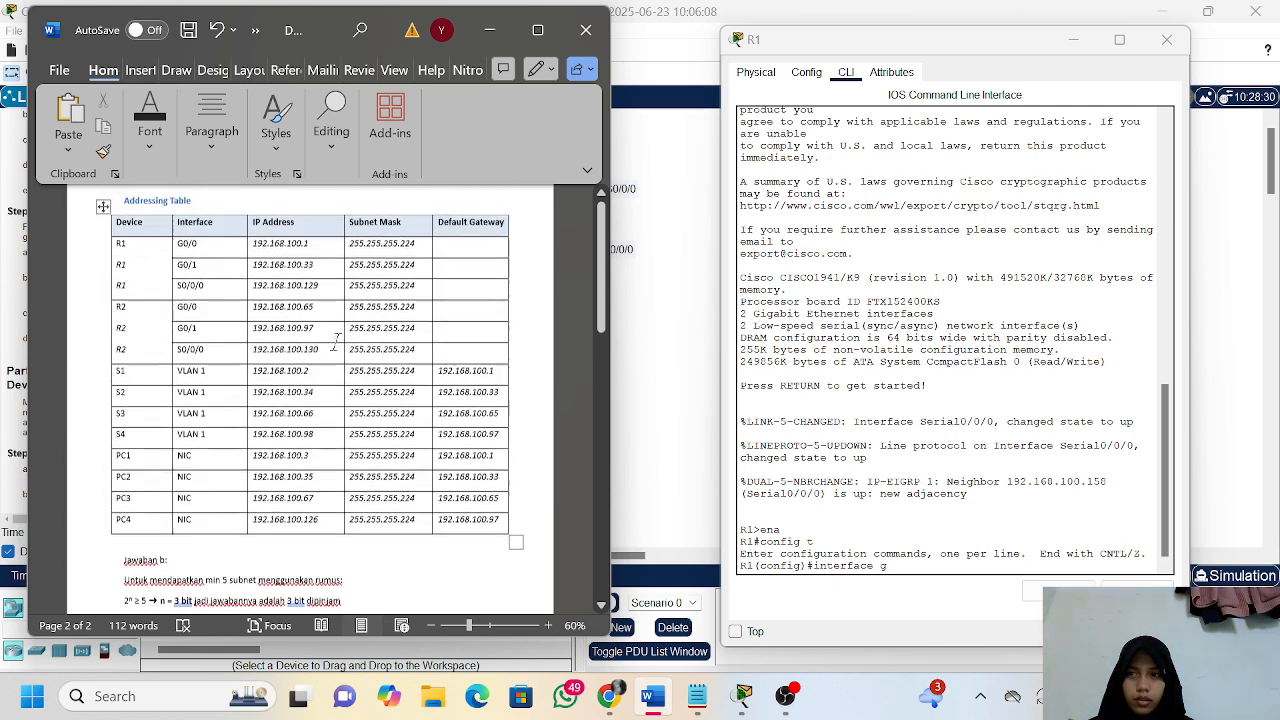
pyautogui.scroll(2, 336, 342)
pyautogui.click(888, 567)
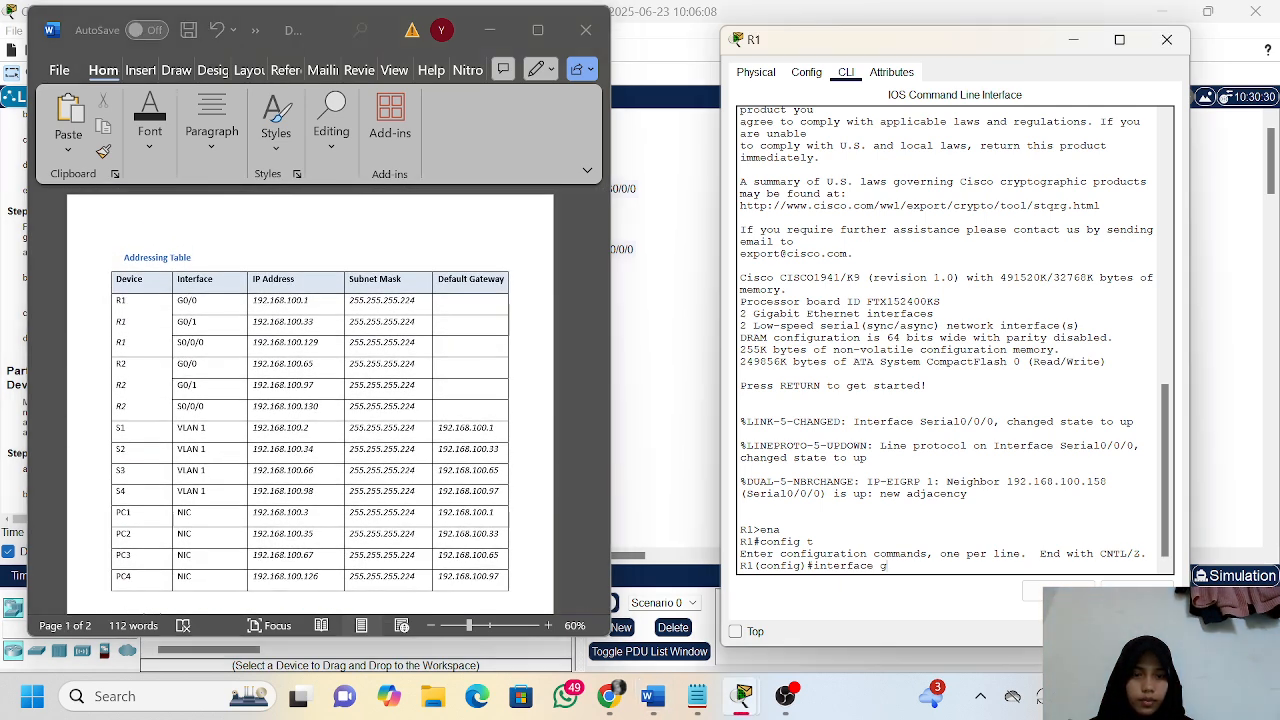
pyautogui.write('0/0')
pyautogui.press('Return')
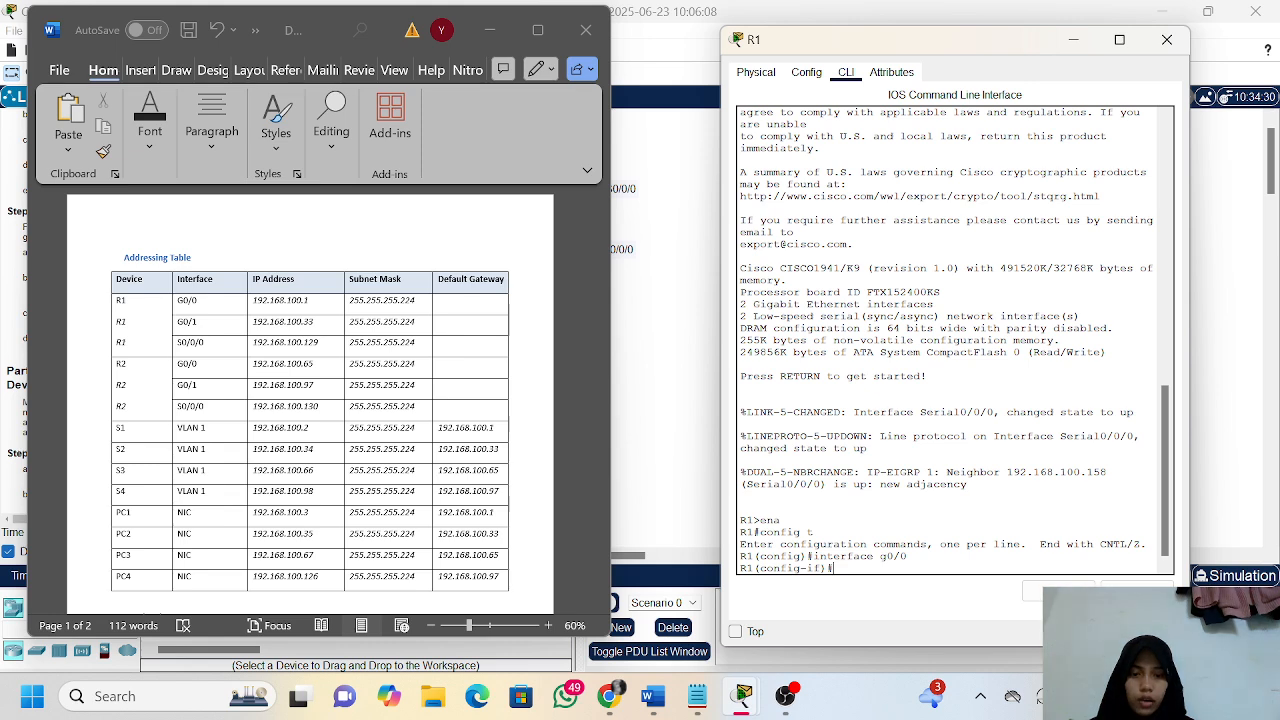
# Assign IP address 192.168.100.1 with subnet mask 255.255.255.224 to R1's interface g0/0
pyautogui.write('ip address')
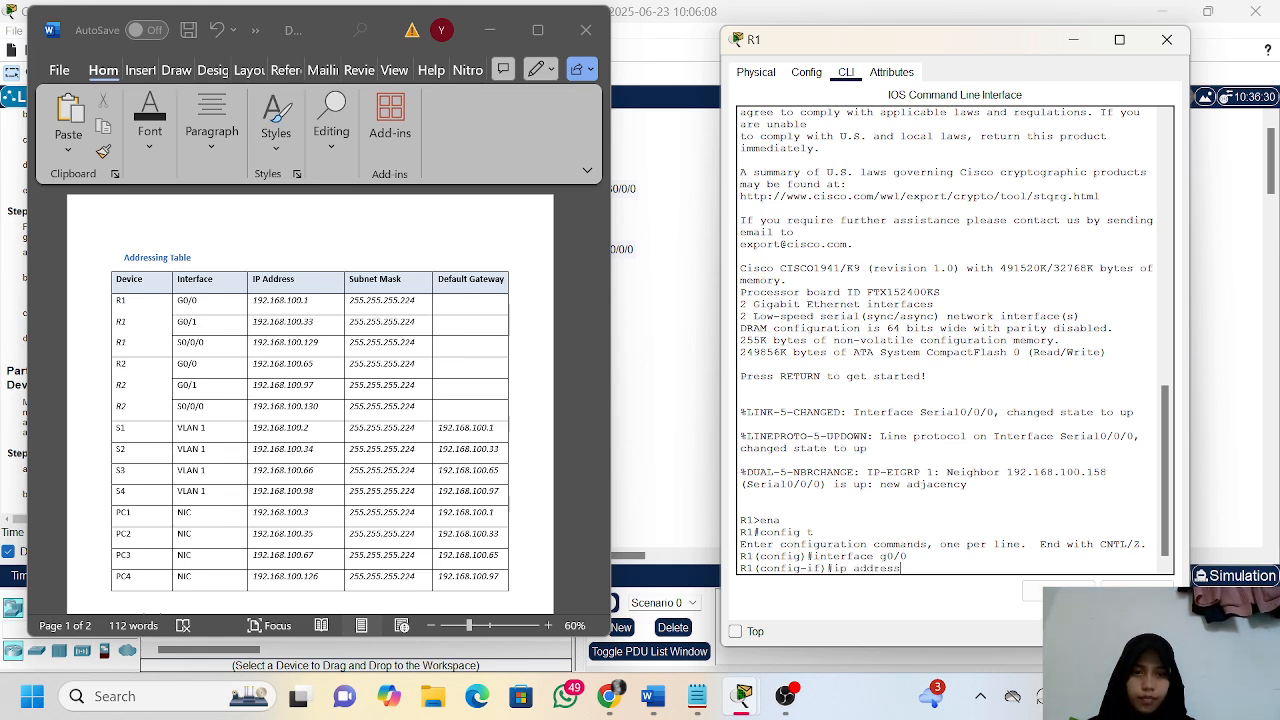
pyautogui.write(' 192.1')
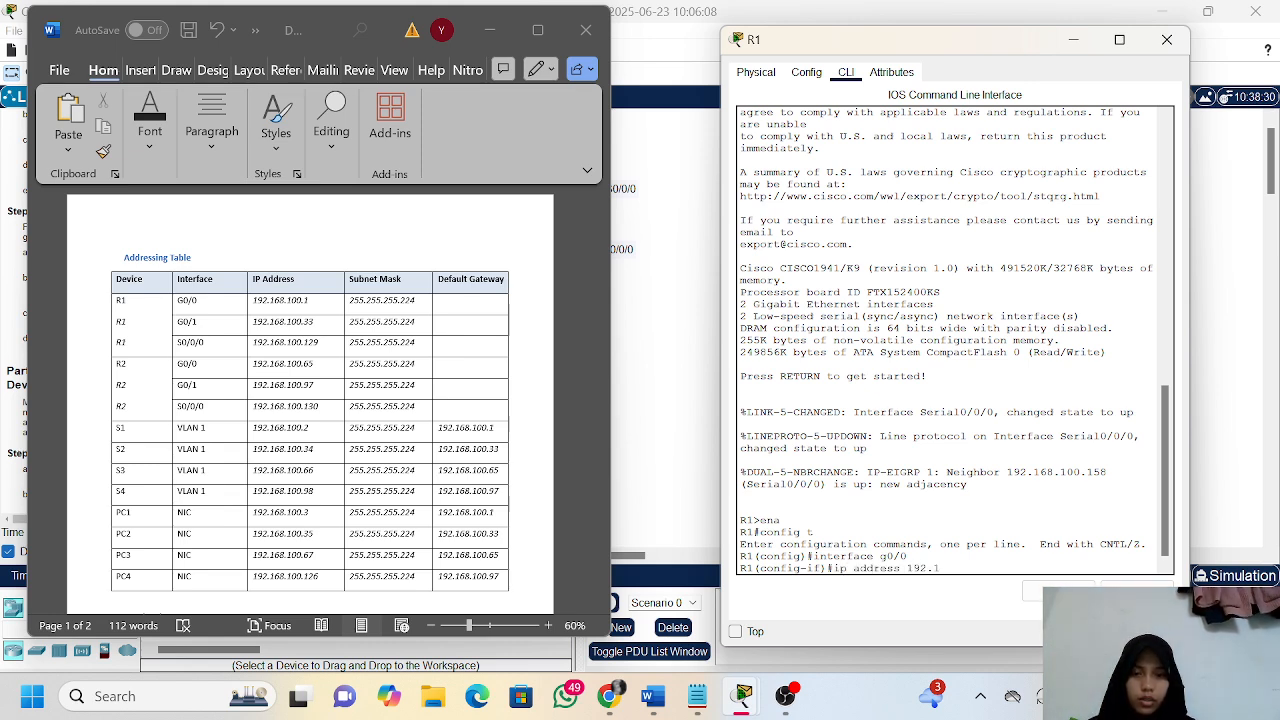
pyautogui.write('68.100')
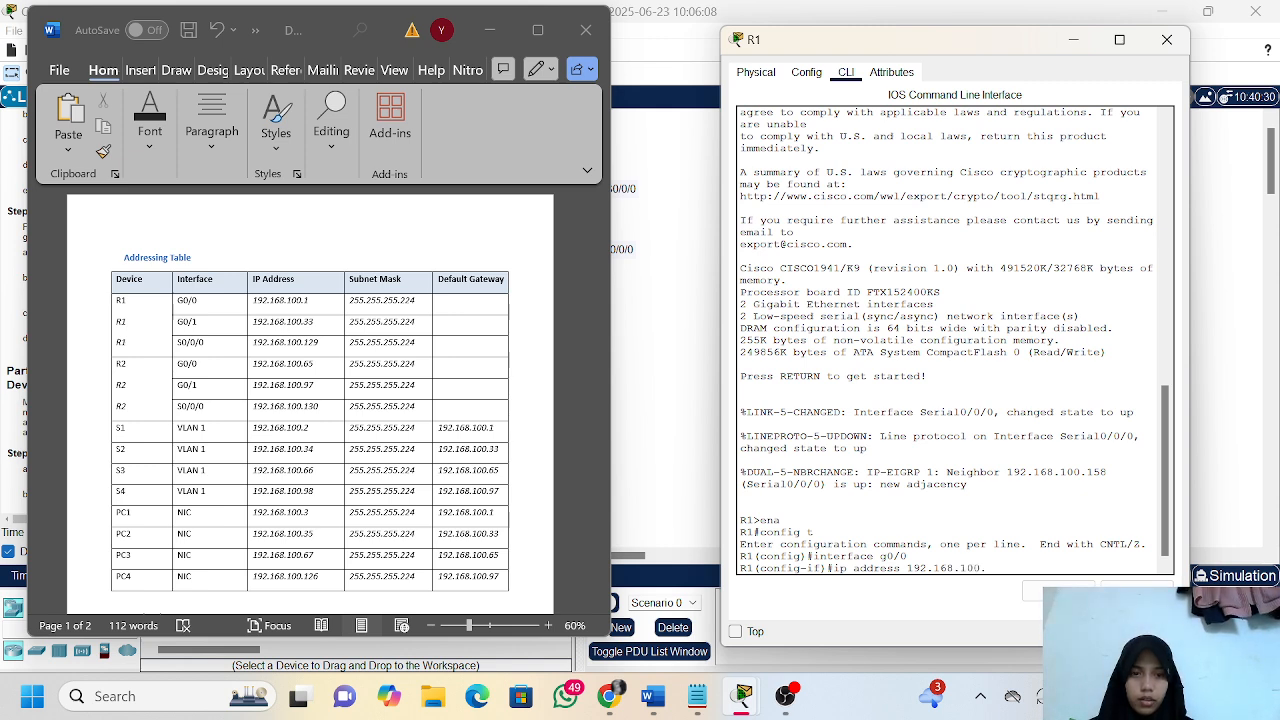
pyautogui.write('.1')
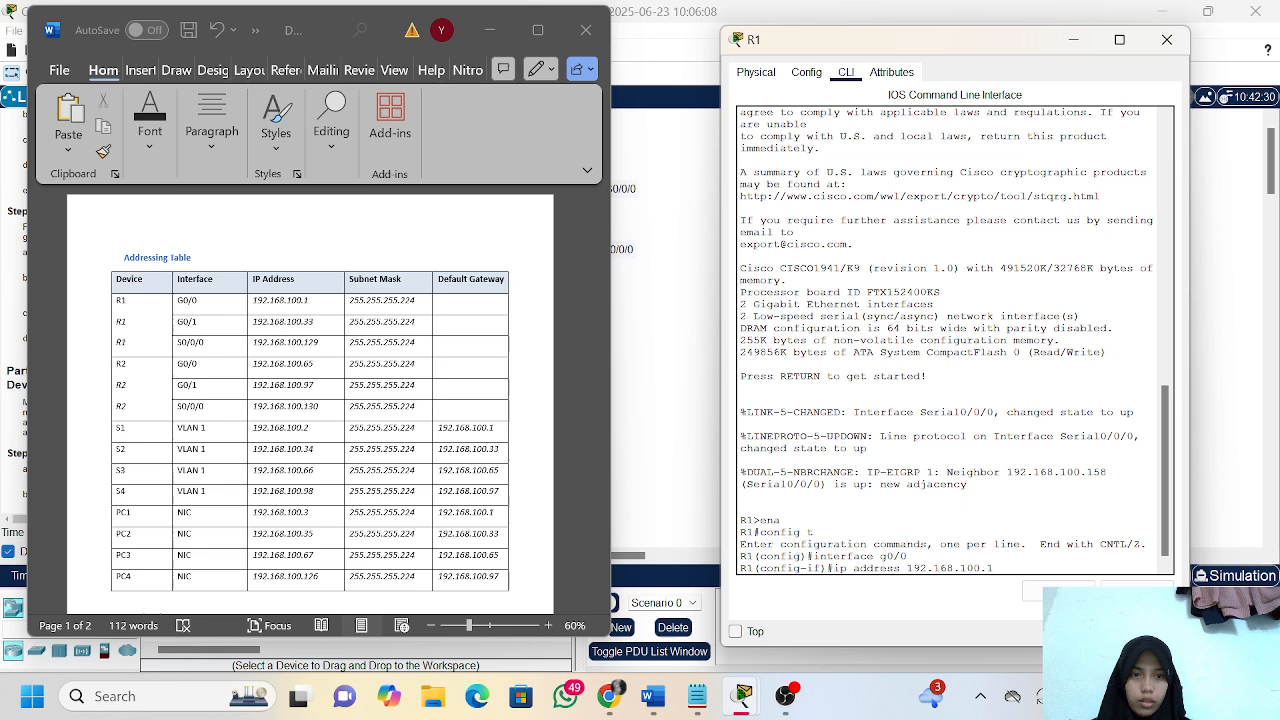
pyautogui.write(' 255.')
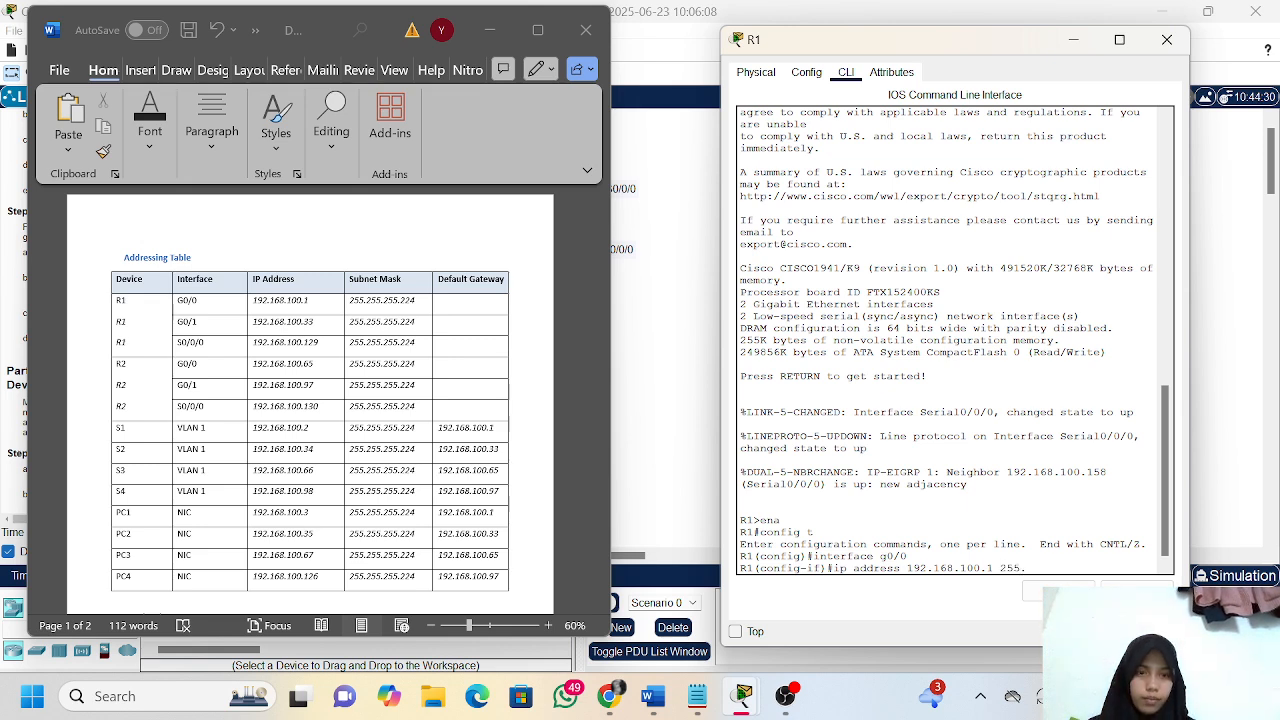
pyautogui.write('255.255.2')
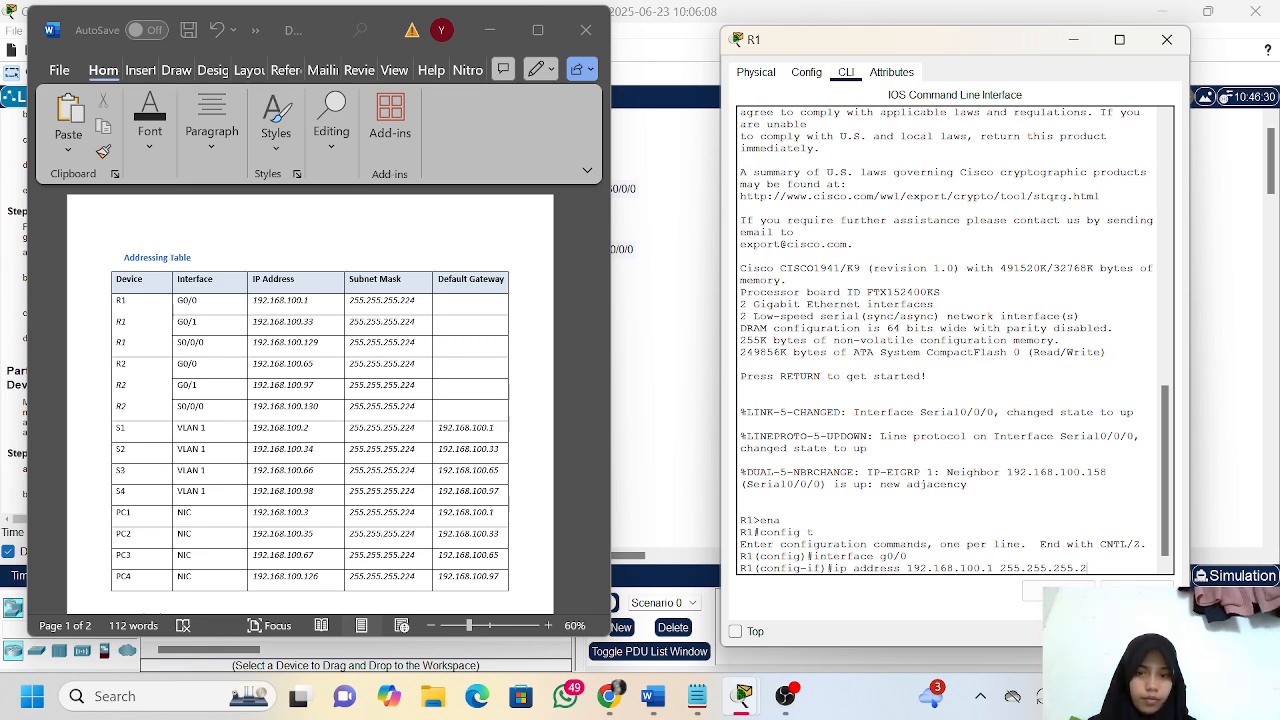
pyautogui.write('24')
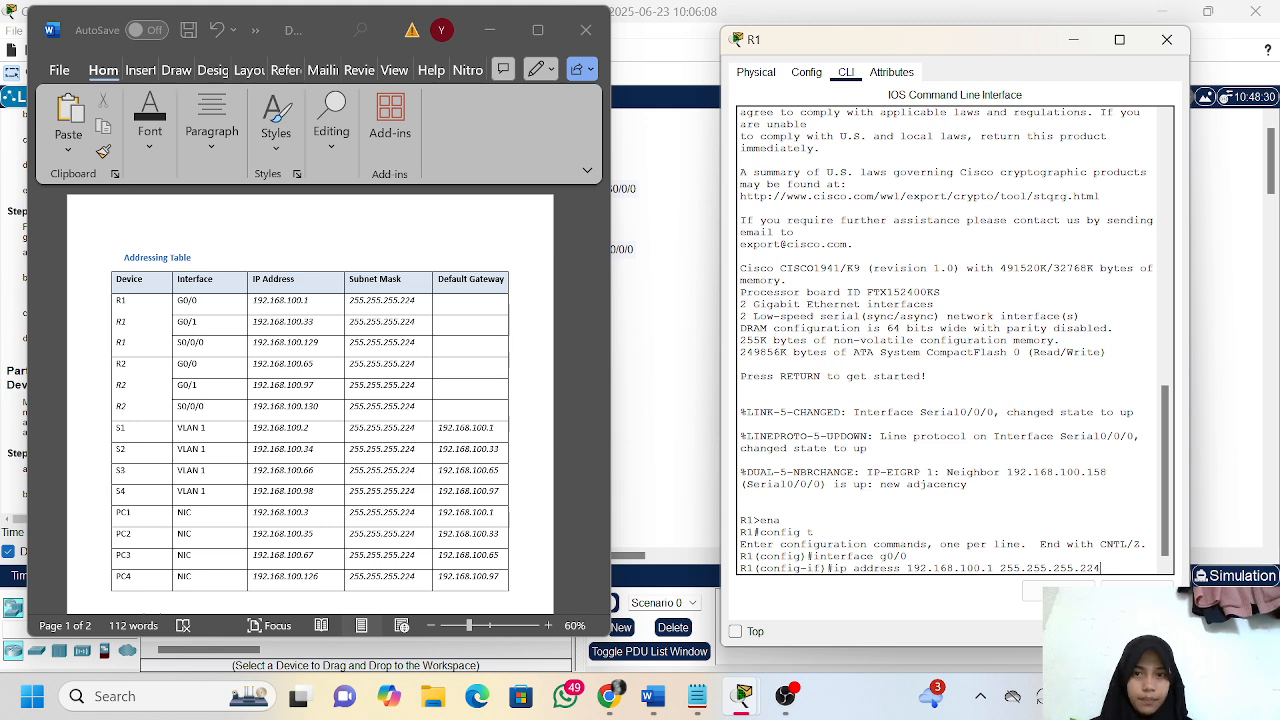
pyautogui.press('Return')
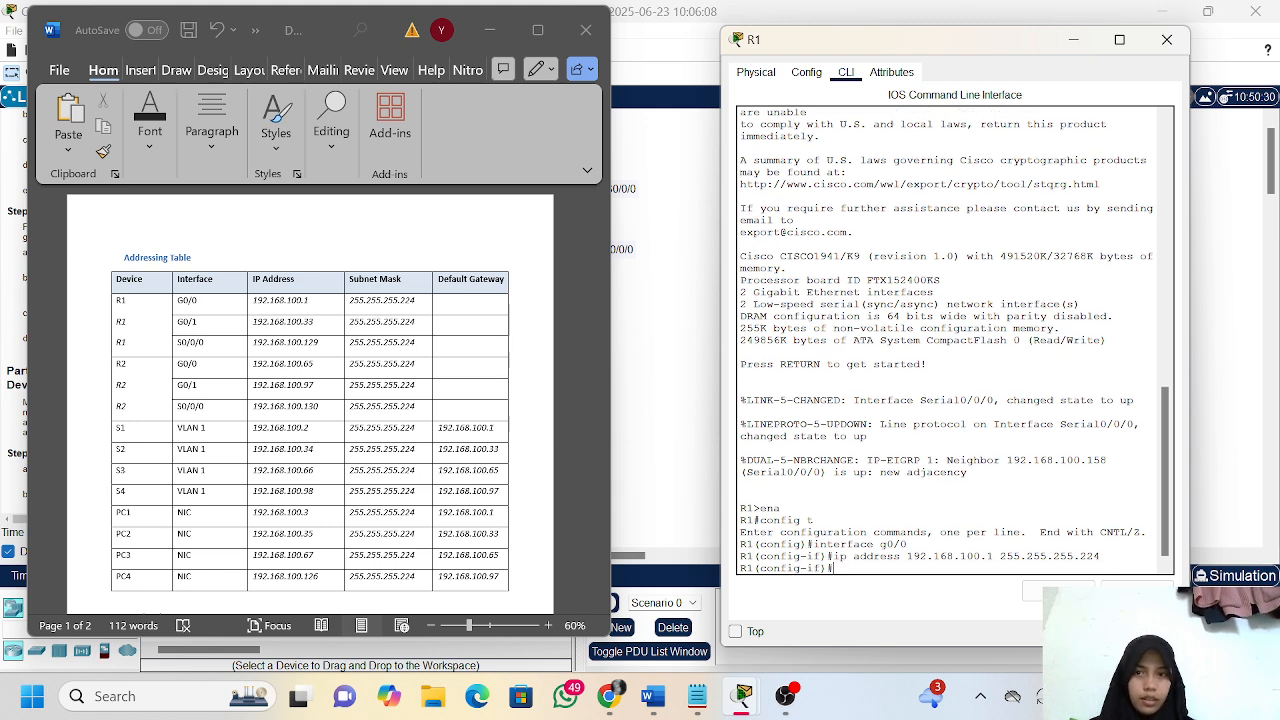
# Enable R1's interface g0/0 with no sh and exit back to global configuration mode
pyautogui.write('no s')
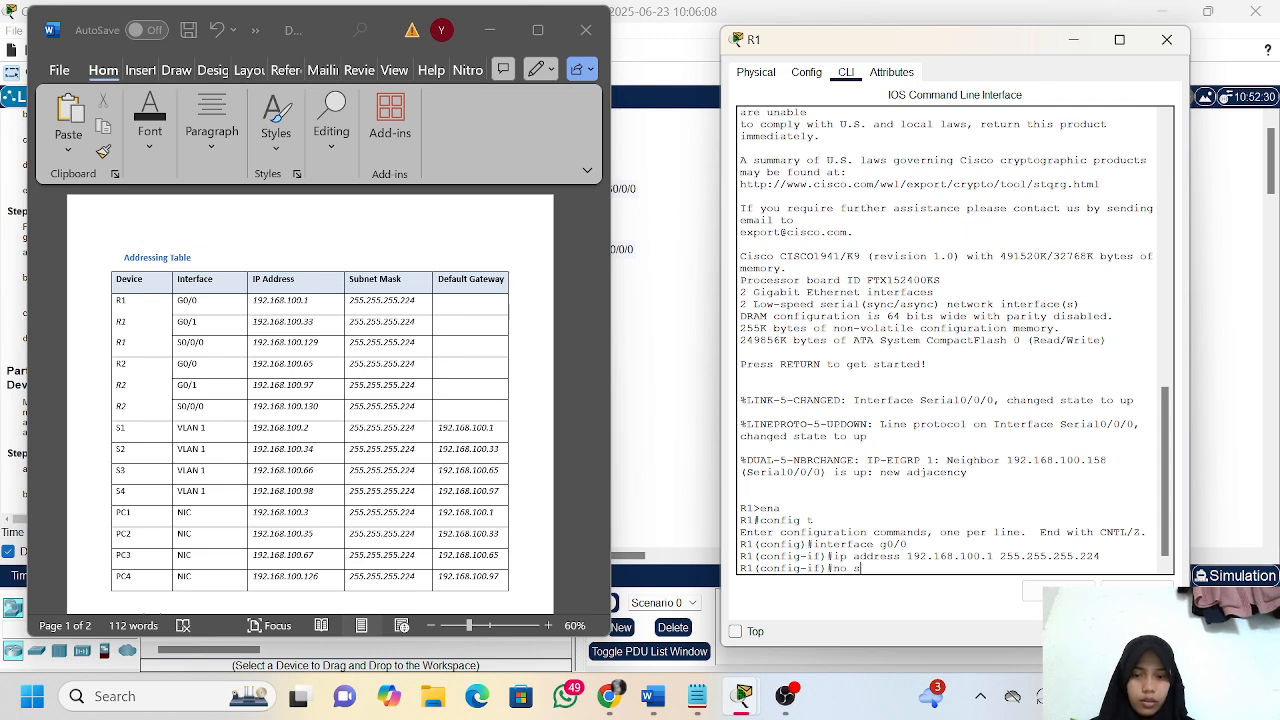
pyautogui.write('h')
pyautogui.press('Return')
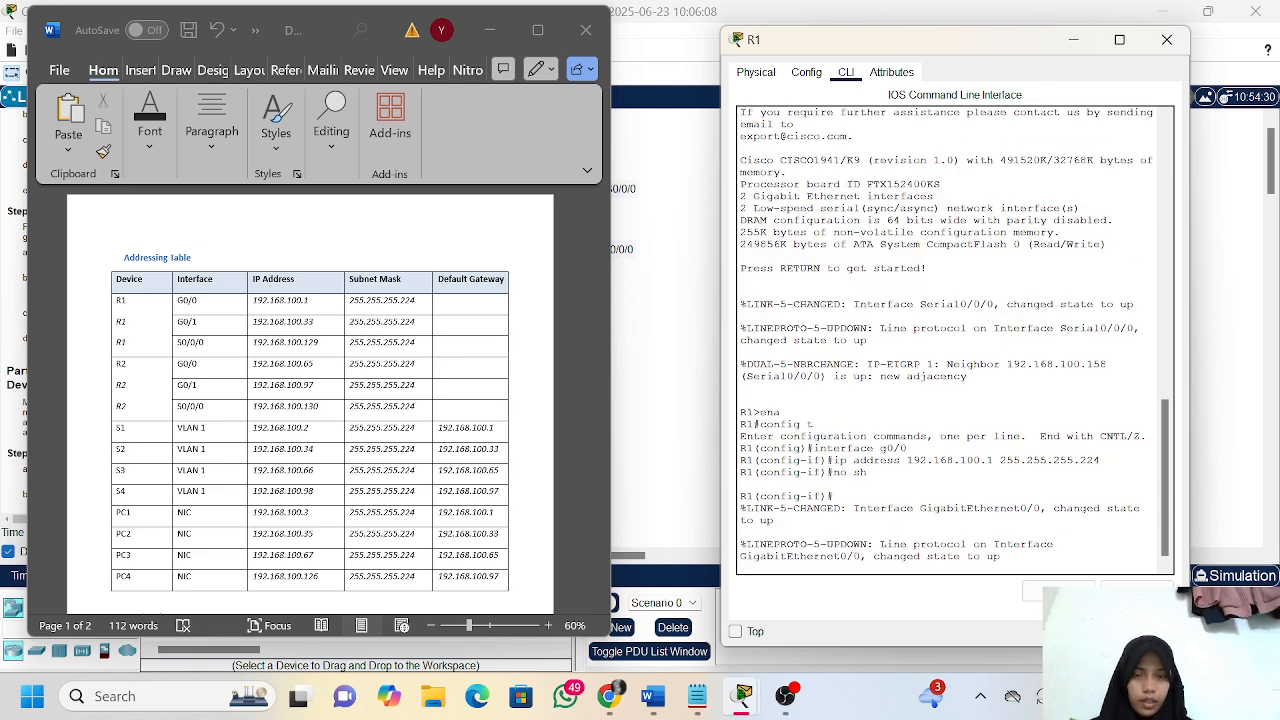
pyautogui.press('Return')
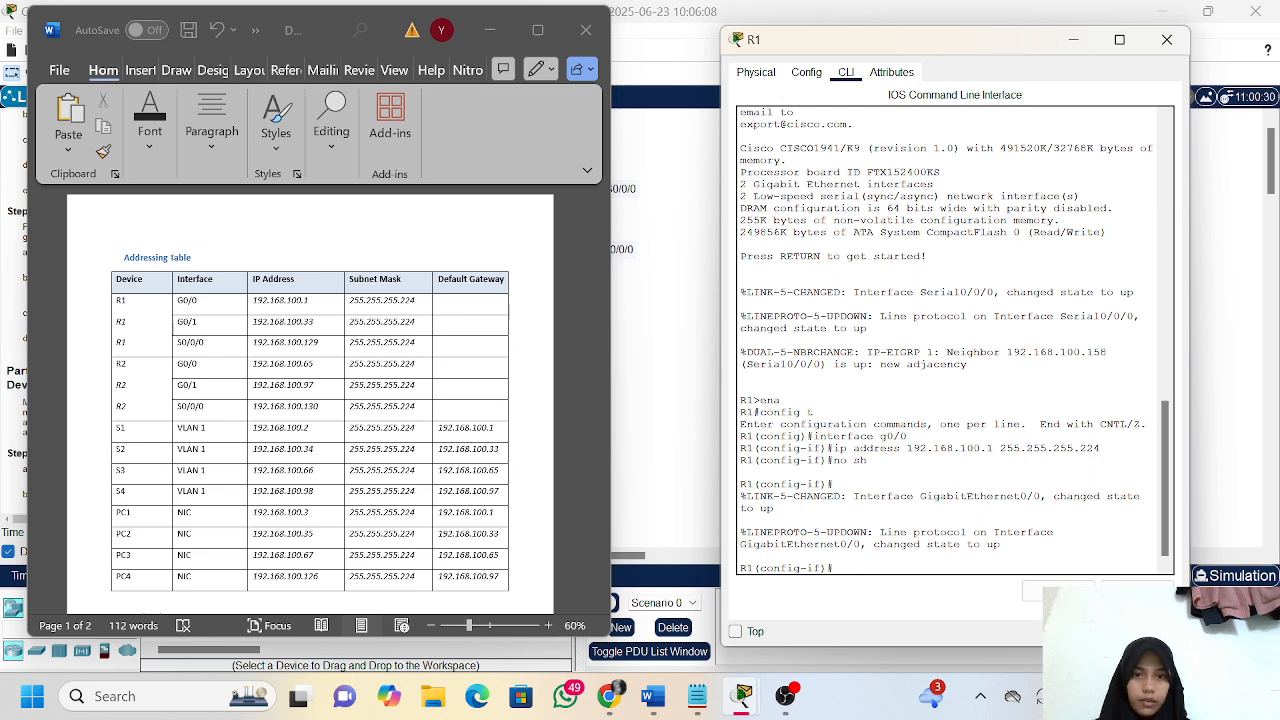
pyautogui.write('exit')
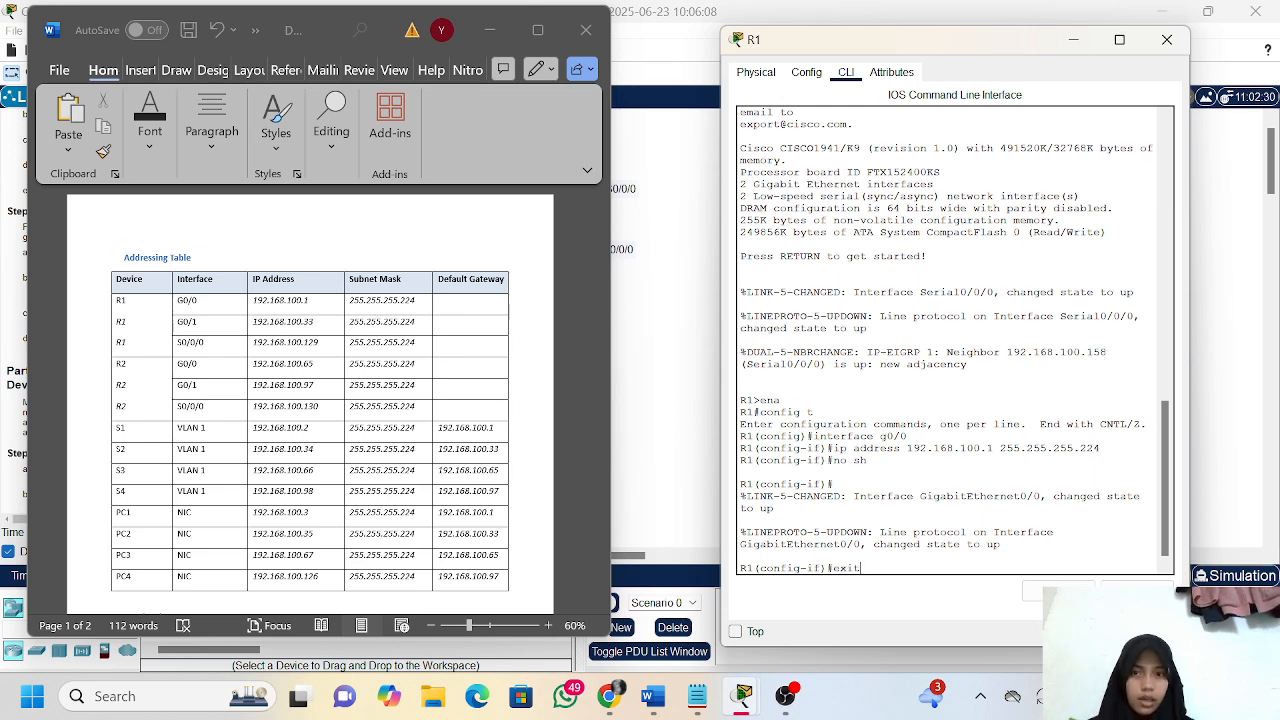
pyautogui.press('Return')
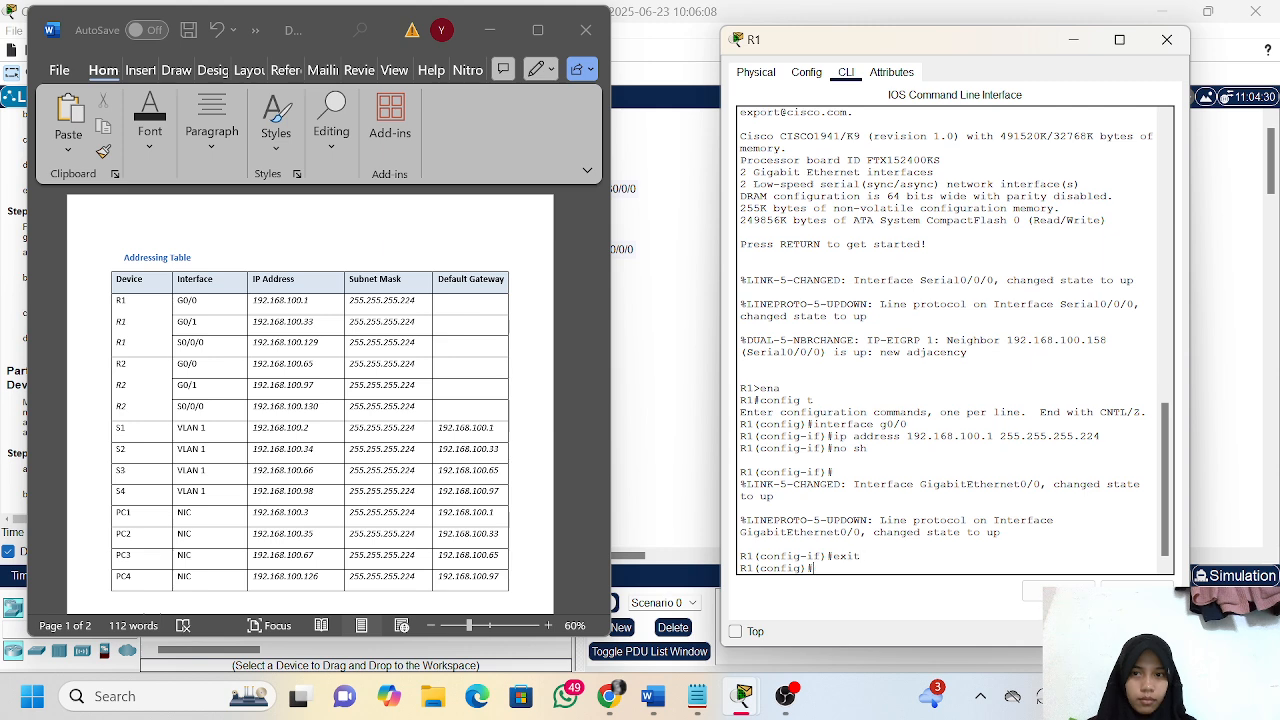
# Enter configuration of R1's interface g0/1 and assign it IP address 192.168.100.33 with subnet mask 255.255.255.224
pyautogui.write('interfacae')
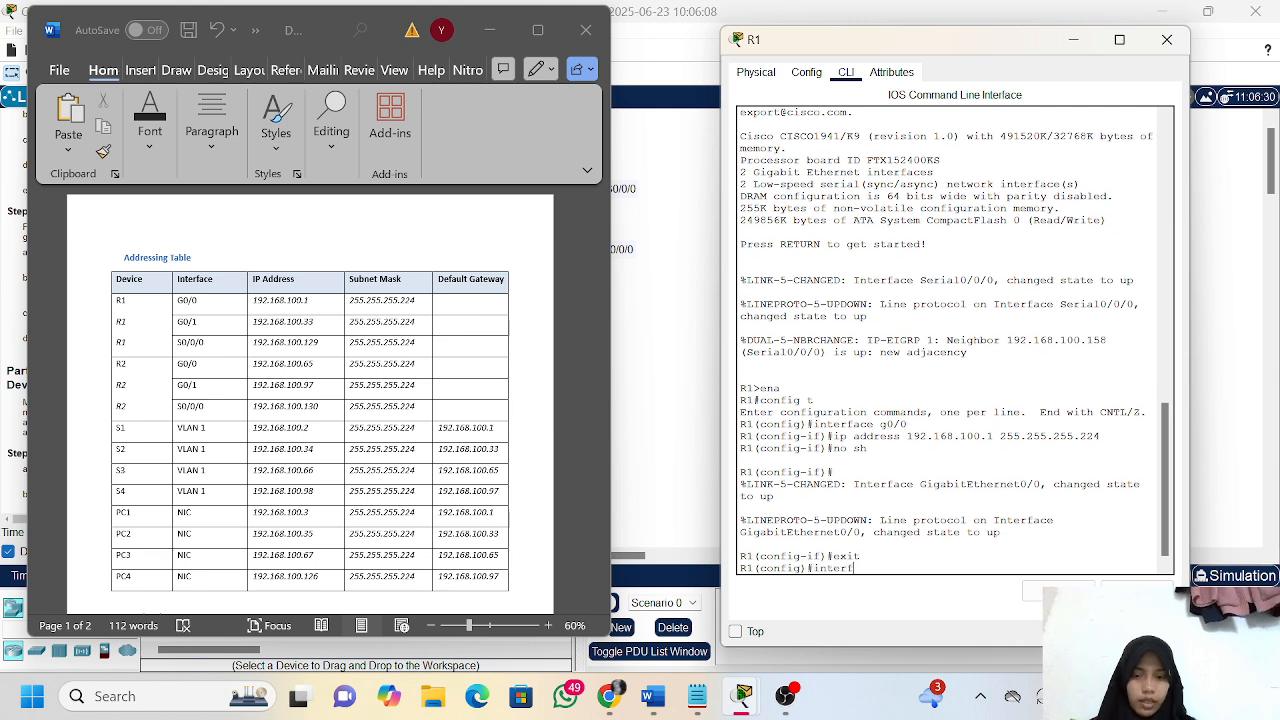
pyautogui.press('BackSpace')
pyautogui.press('BackSpace')
pyautogui.write('e g0/')
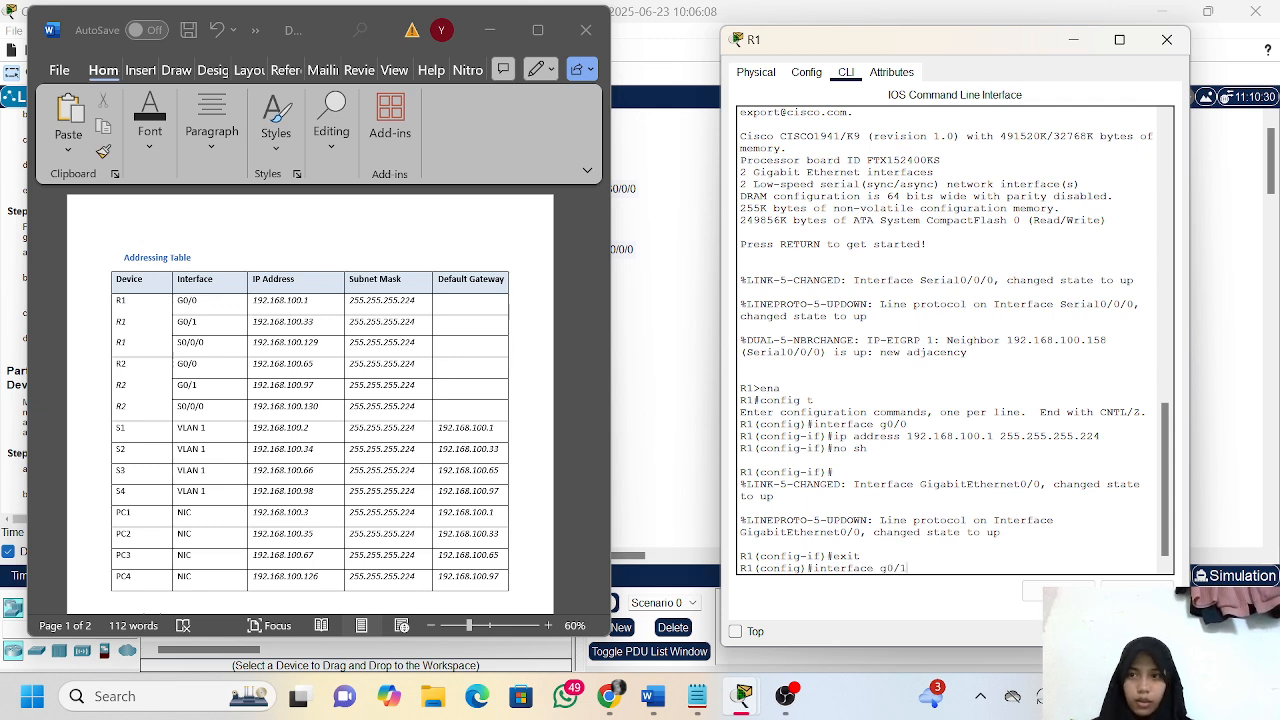
pyautogui.write('1')
pyautogui.press('Return')
pyautogui.write('ig-if)#i')
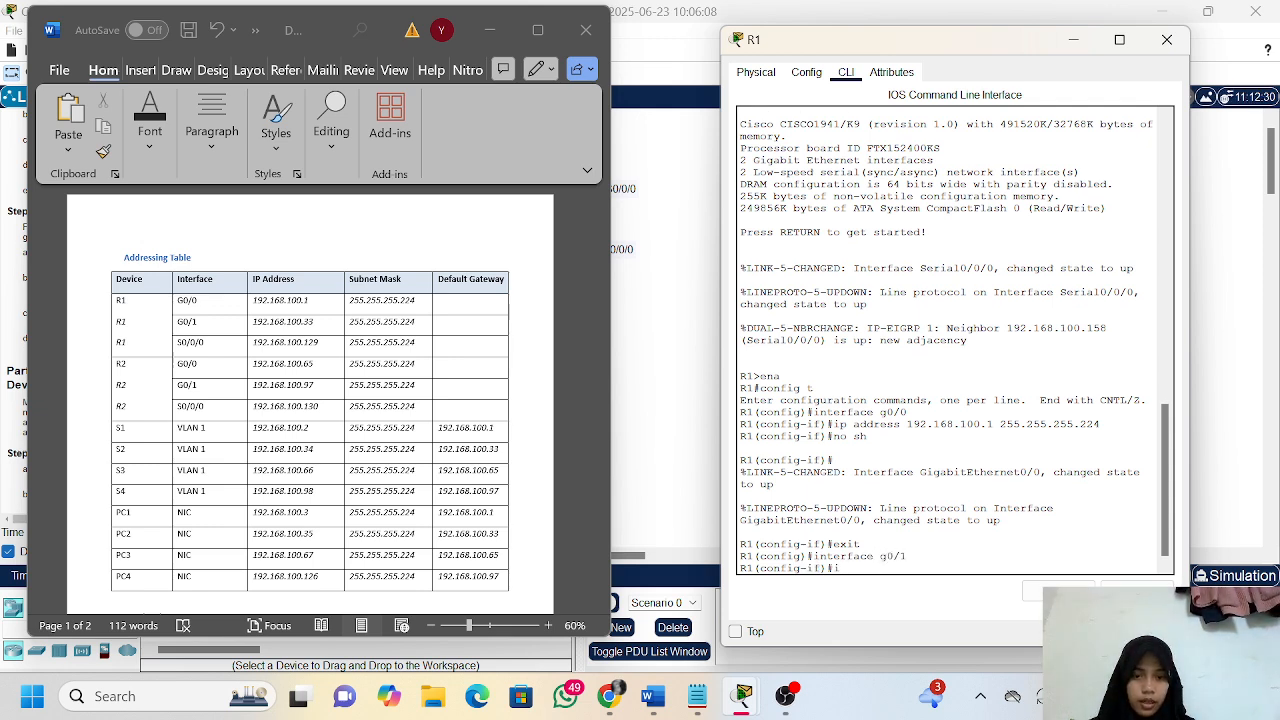
pyautogui.write('p add 192.168.')
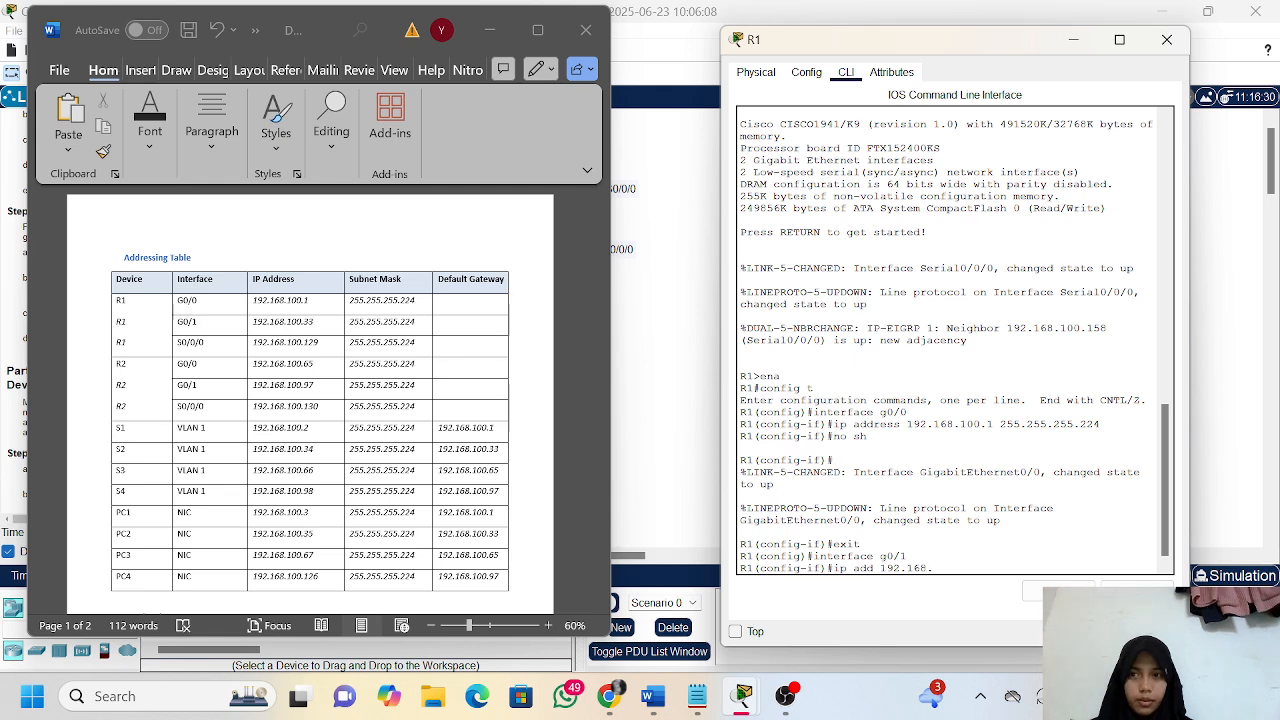
pyautogui.write('100.')
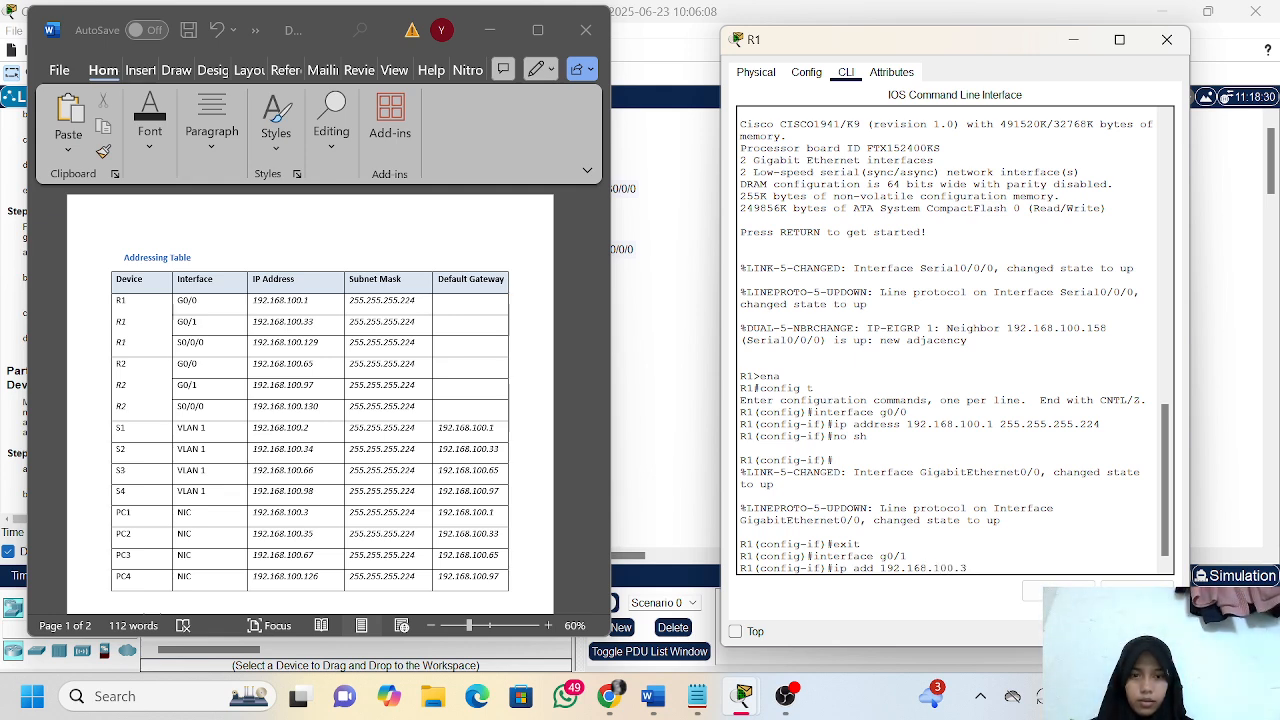
pyautogui.write('33 2')
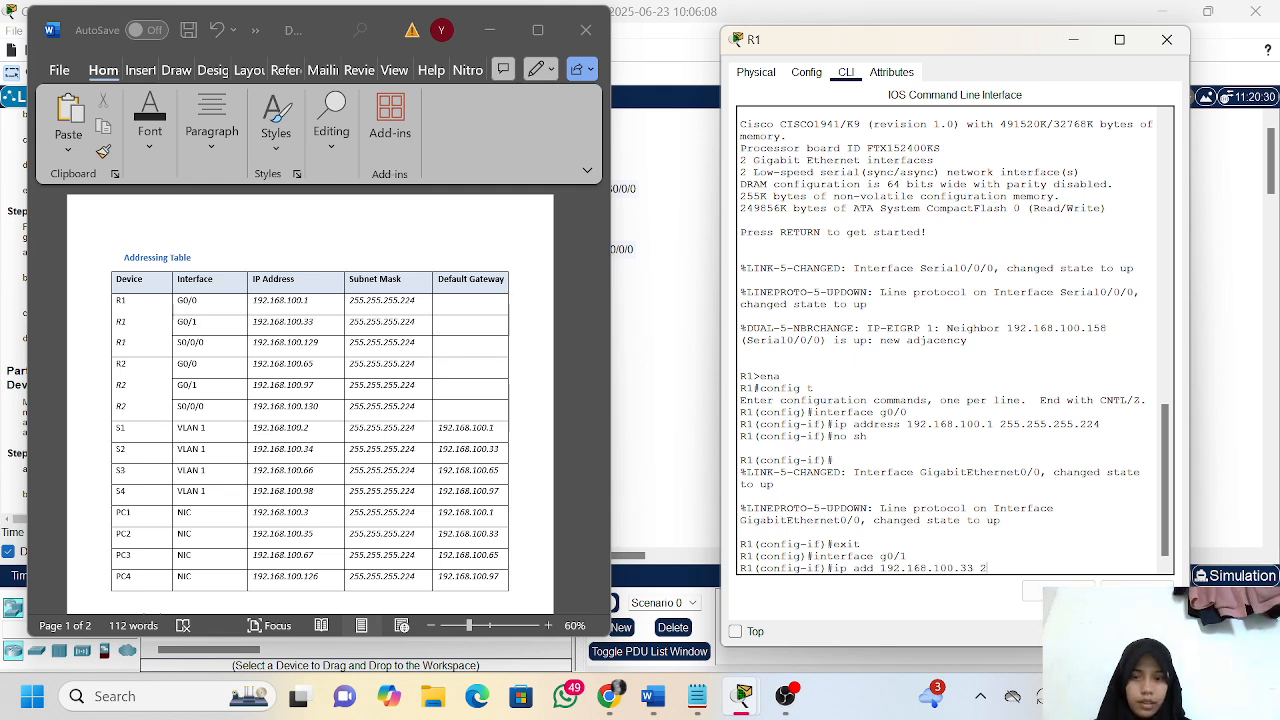
pyautogui.write('55.255.2')
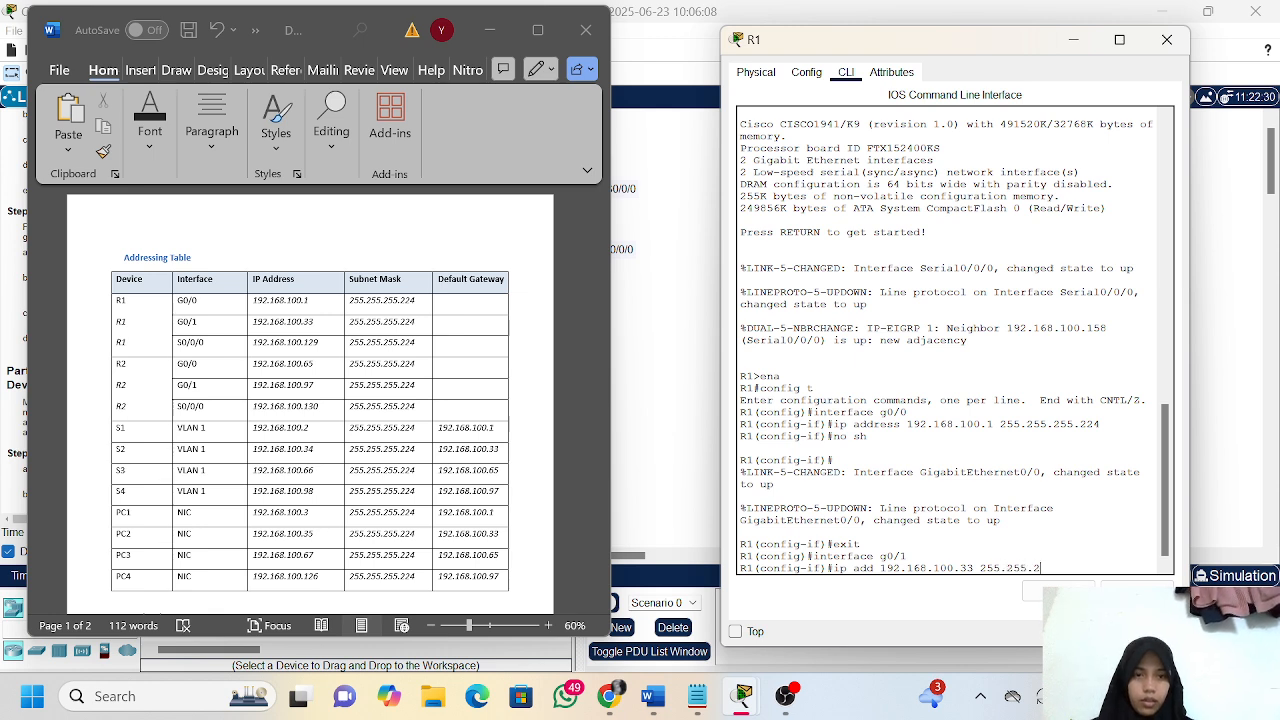
pyautogui.write('55.224')
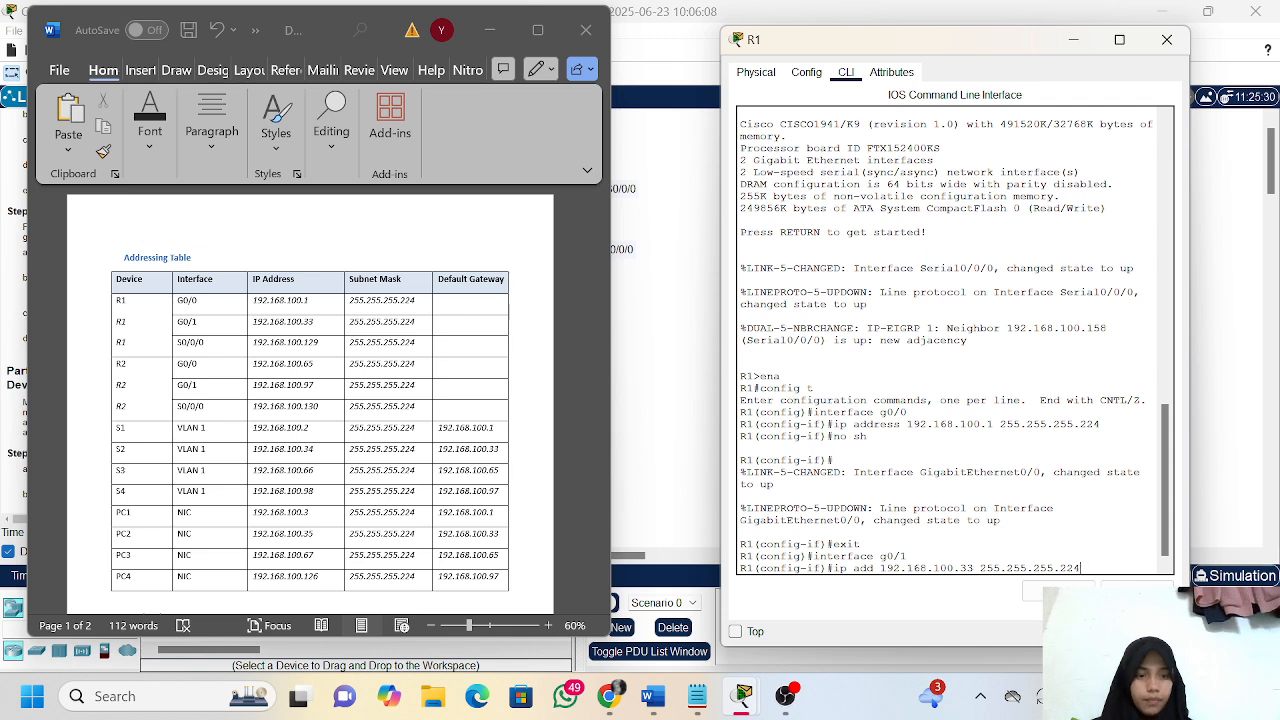
pyautogui.press('Return')
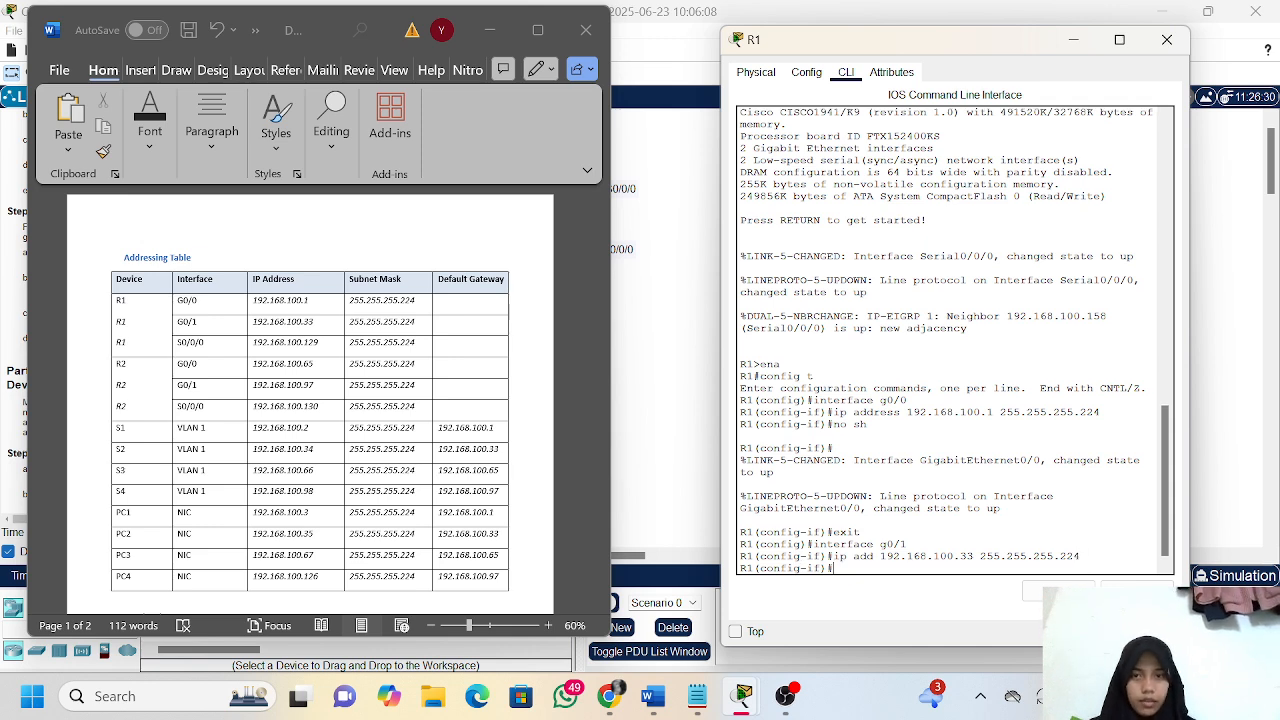
# Enable R1's interface g0/1 with no sh and exit configuration back to privileged EXEC mode
pyautogui.write('no sh')
pyautogui.press('Return')
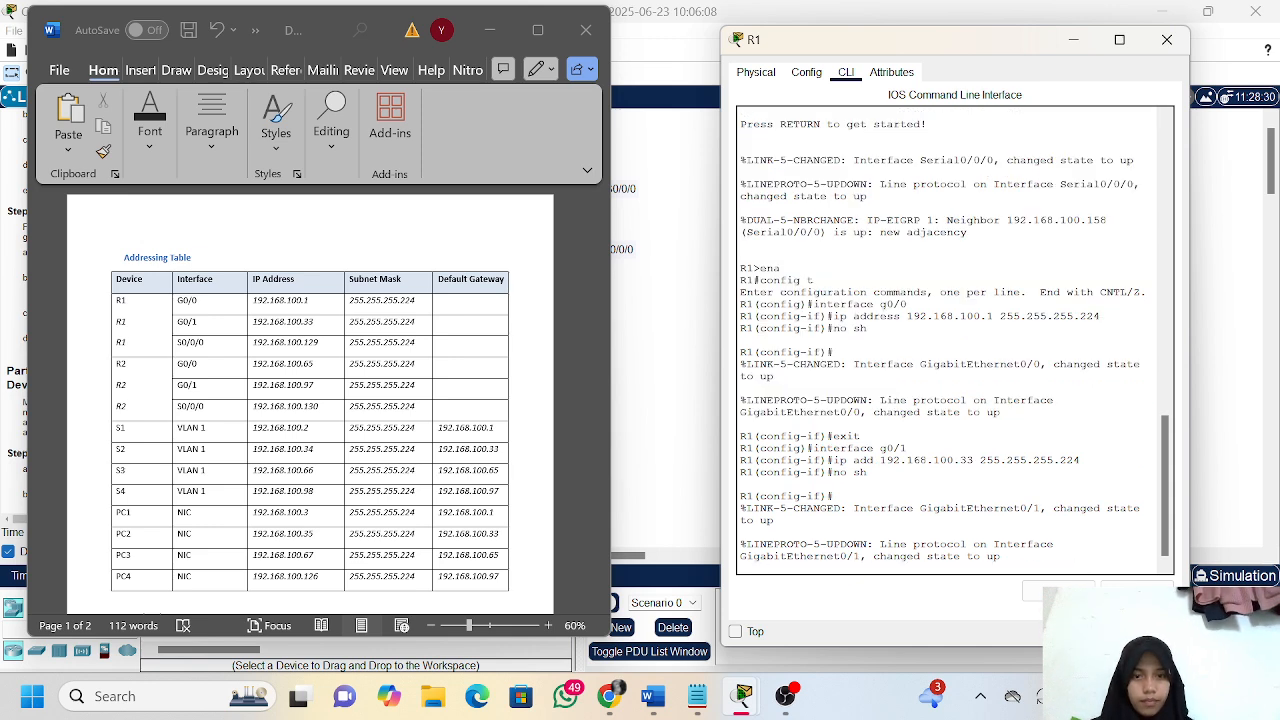
pyautogui.press('Return')
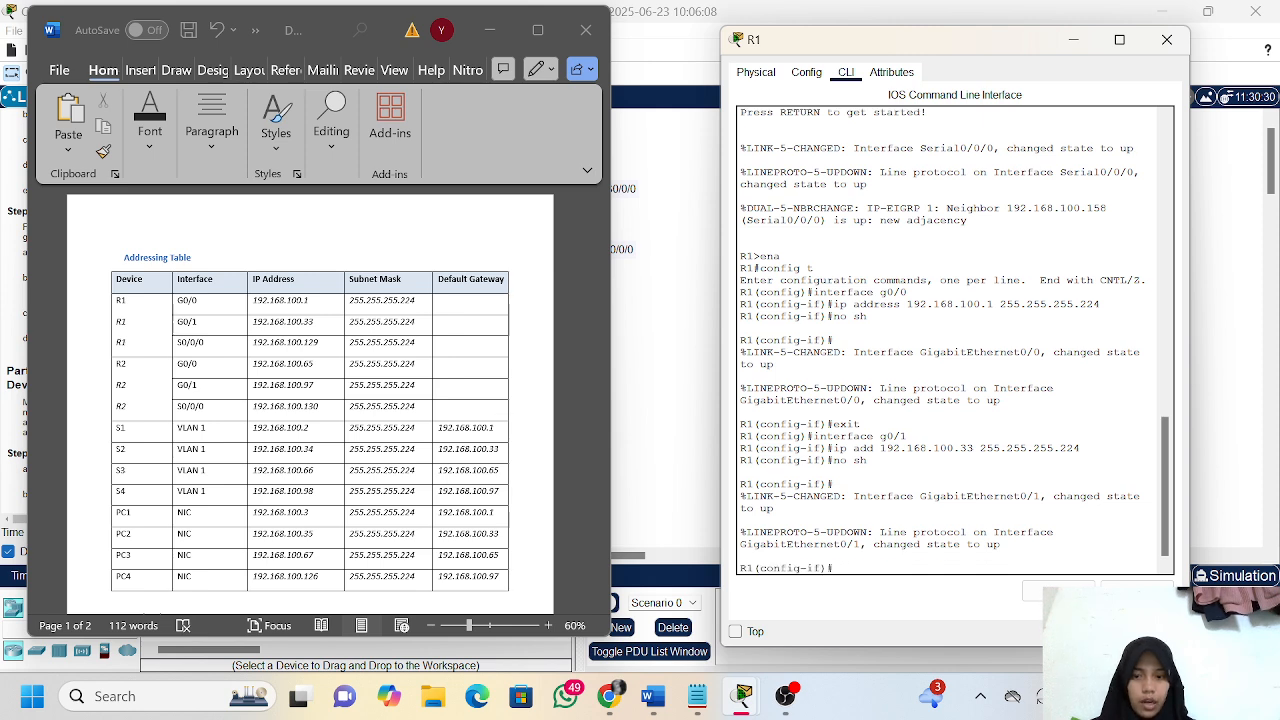
pyautogui.write('exi')
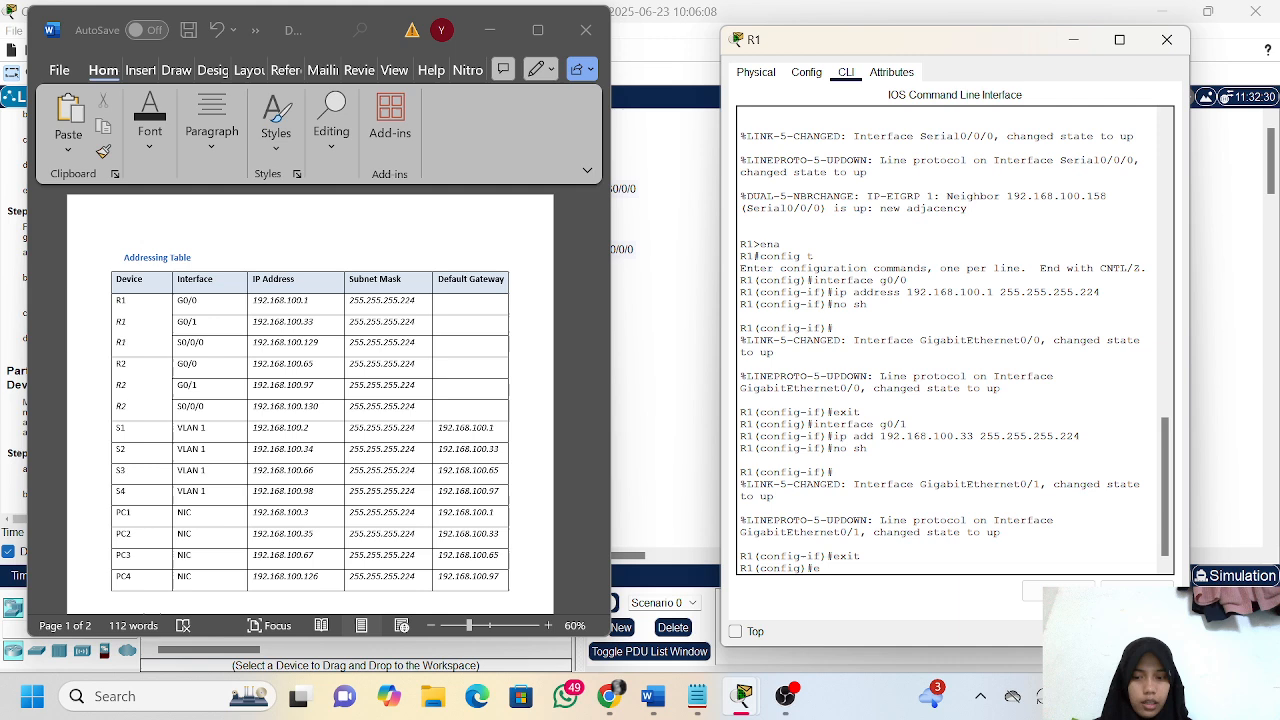
pyautogui.write('exit')
pyautogui.press('Return')
pyautogui.press('Return')
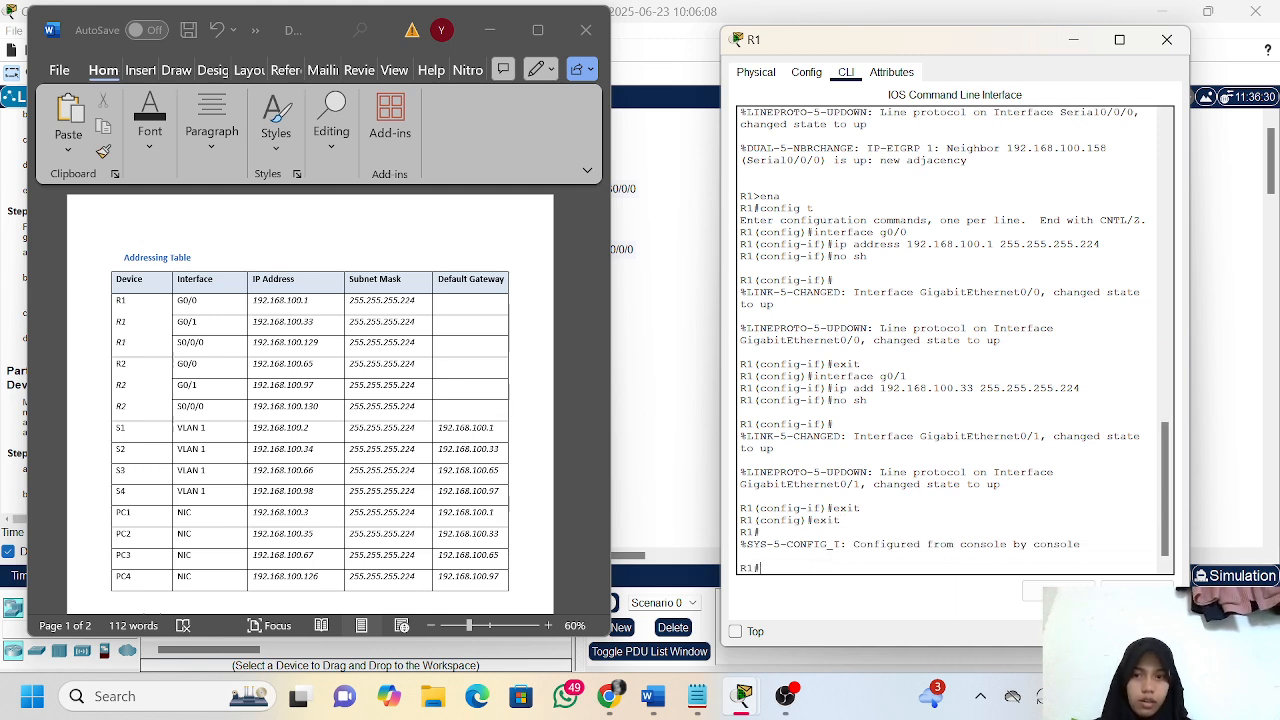
# Save R1's configuration by copying running-config to startup-config, accepting the default destination filename
pyautogui.write('copy')
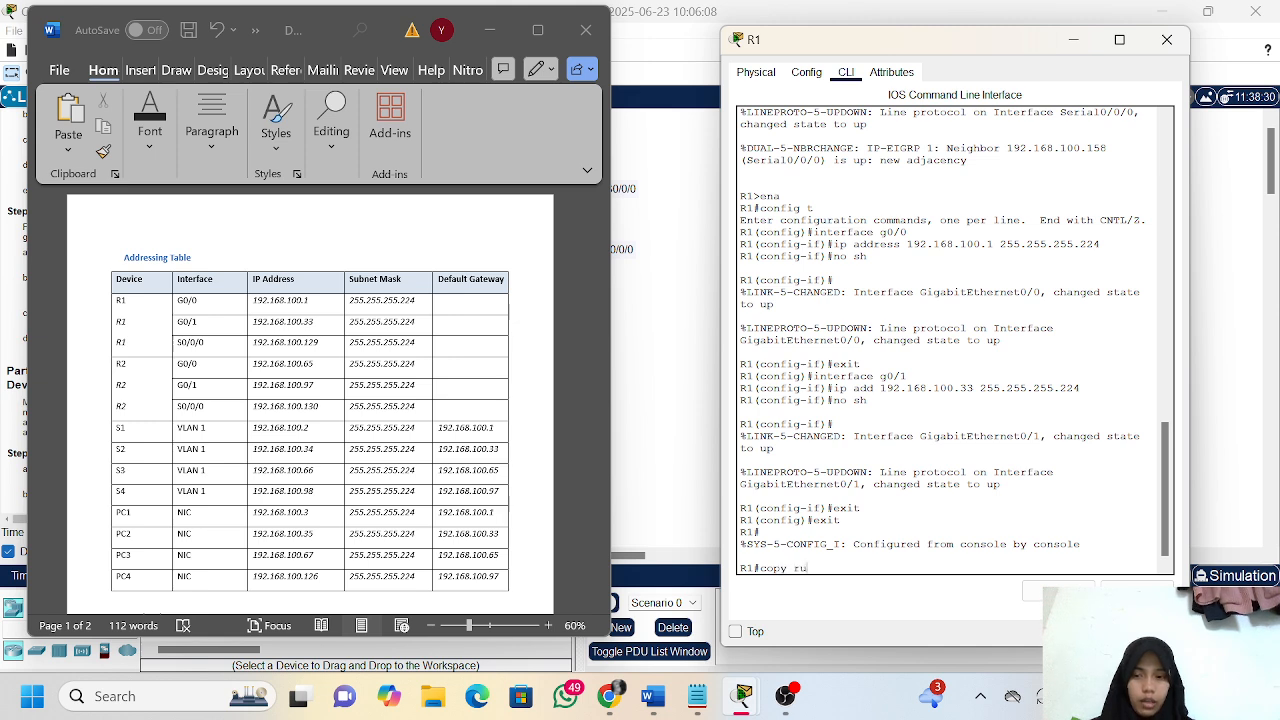
pyautogui.write(' ru')
pyautogui.press('Tab')
pyautogui.write('st')
pyautogui.press('Tab')
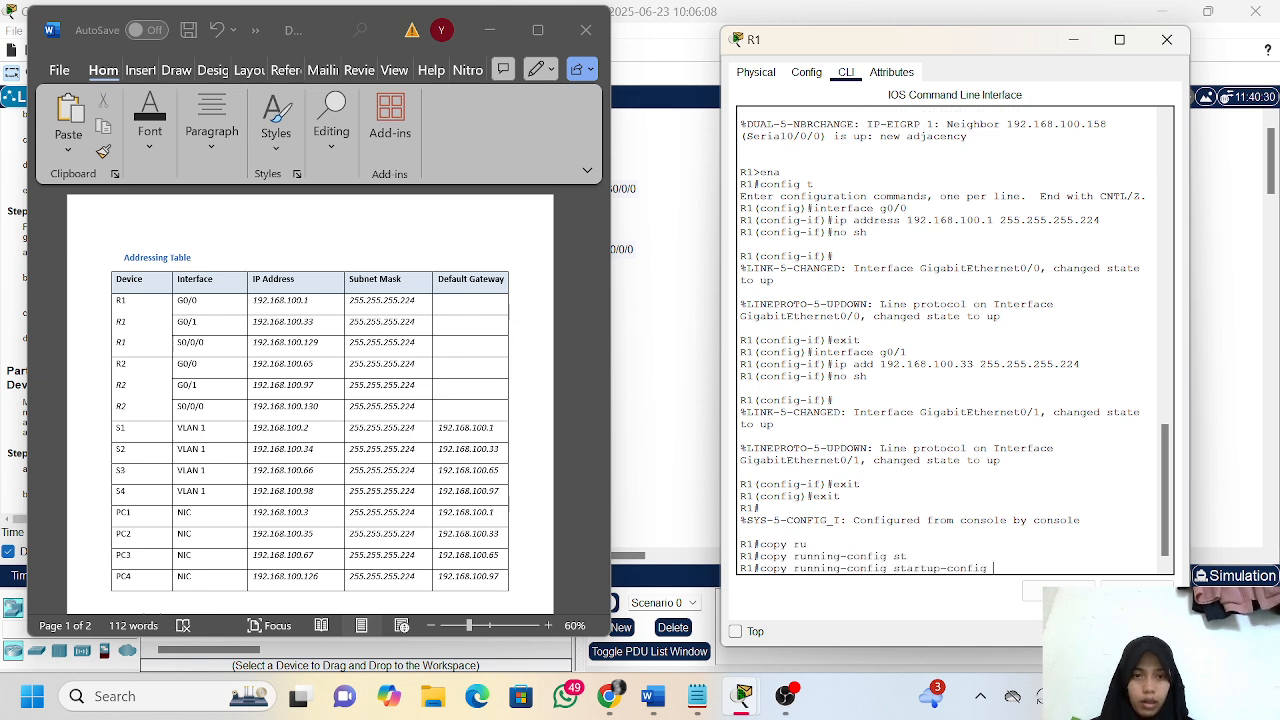
pyautogui.press('Return')
pyautogui.press('Return')
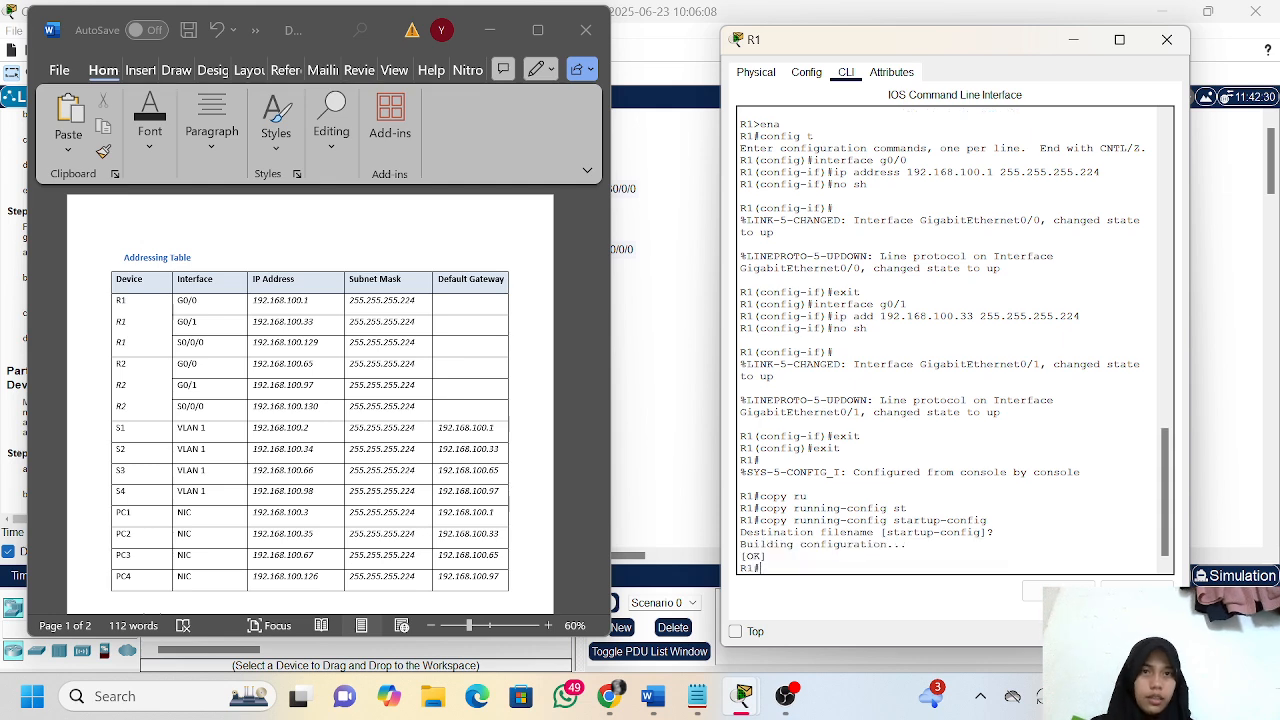
# Check the assessment items in the activity results, and return to the instructions to read the remaining S3 and PC4 steps
pyautogui.click(496, 43)
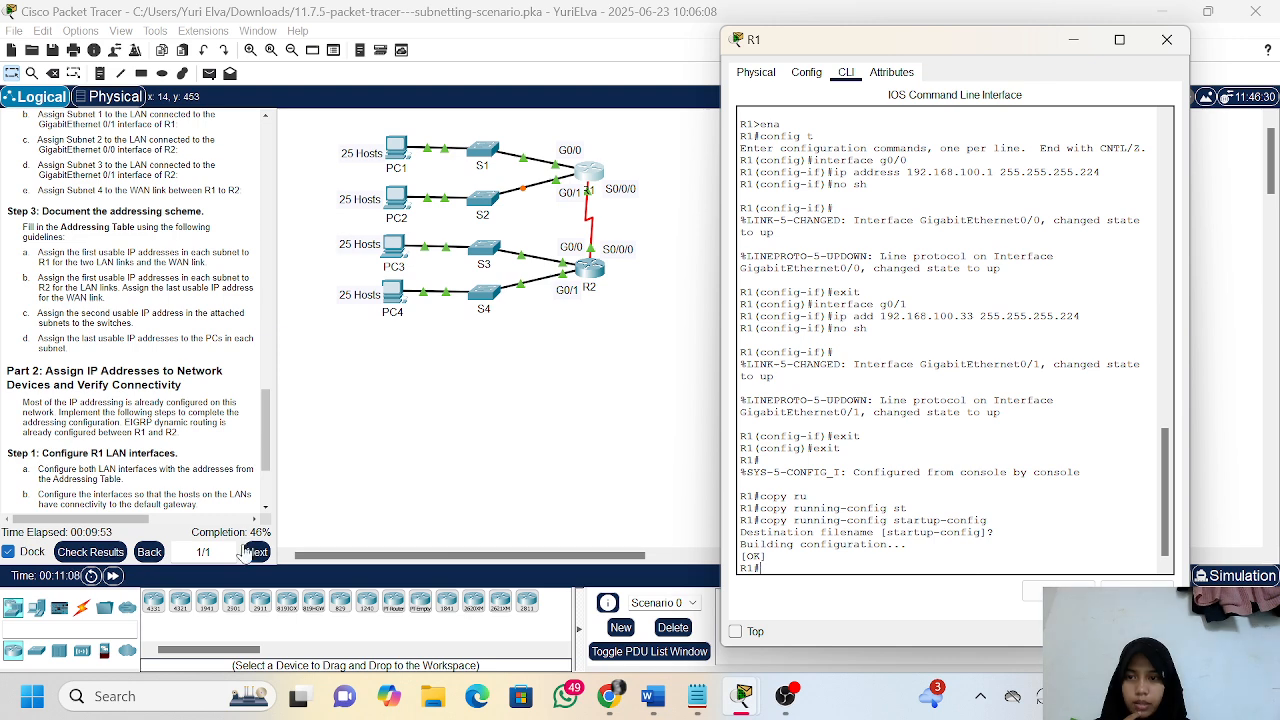
pyautogui.click(115, 557)
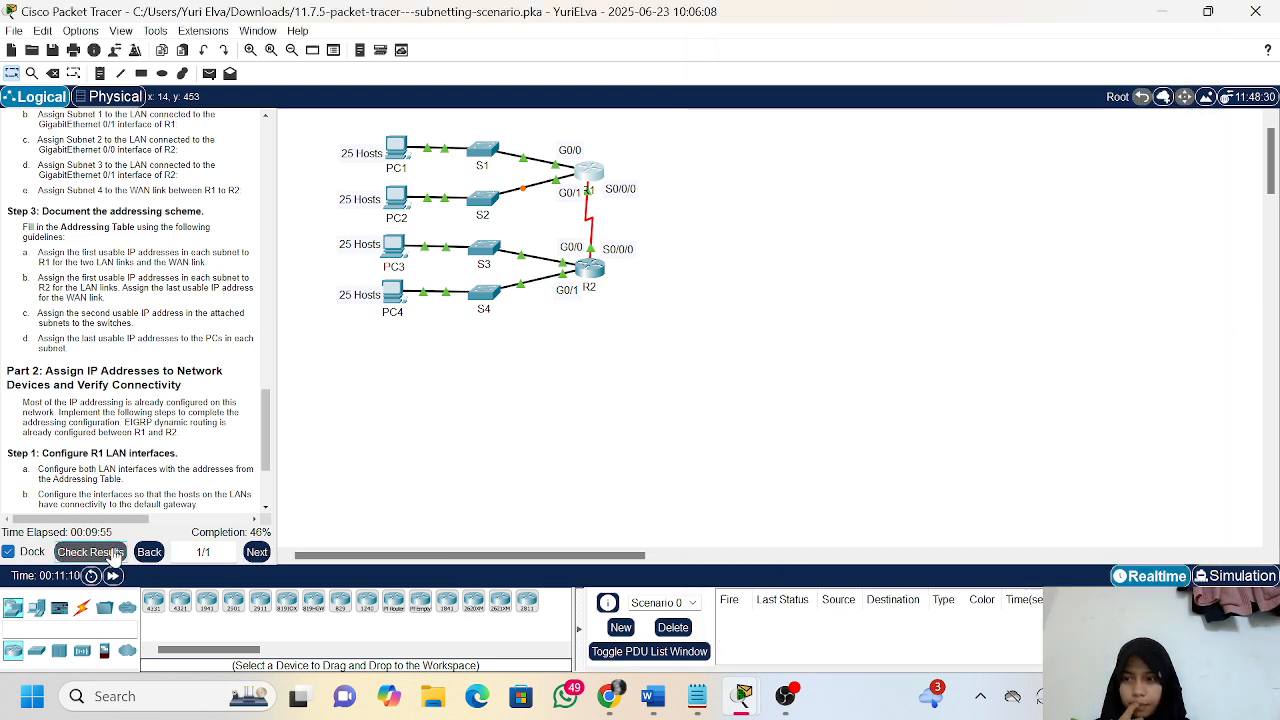
pyautogui.click(115, 555)
pyautogui.click(160, 110)
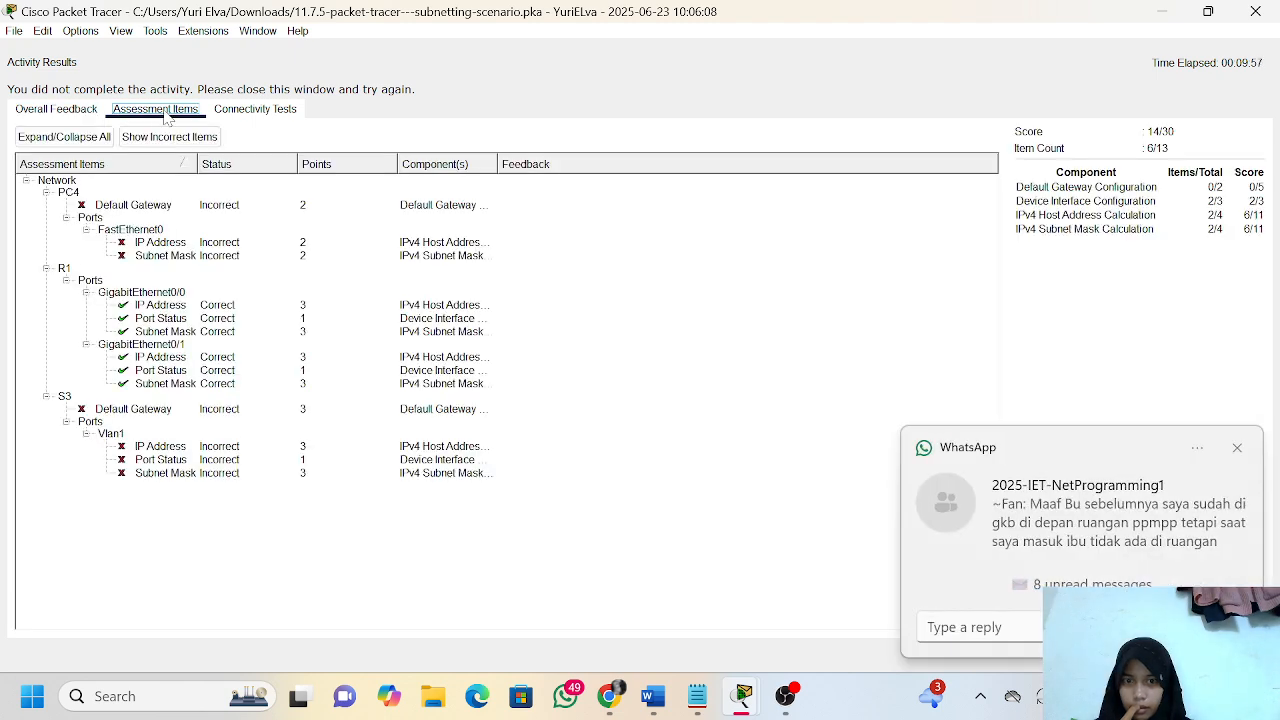
pyautogui.click(1237, 449)
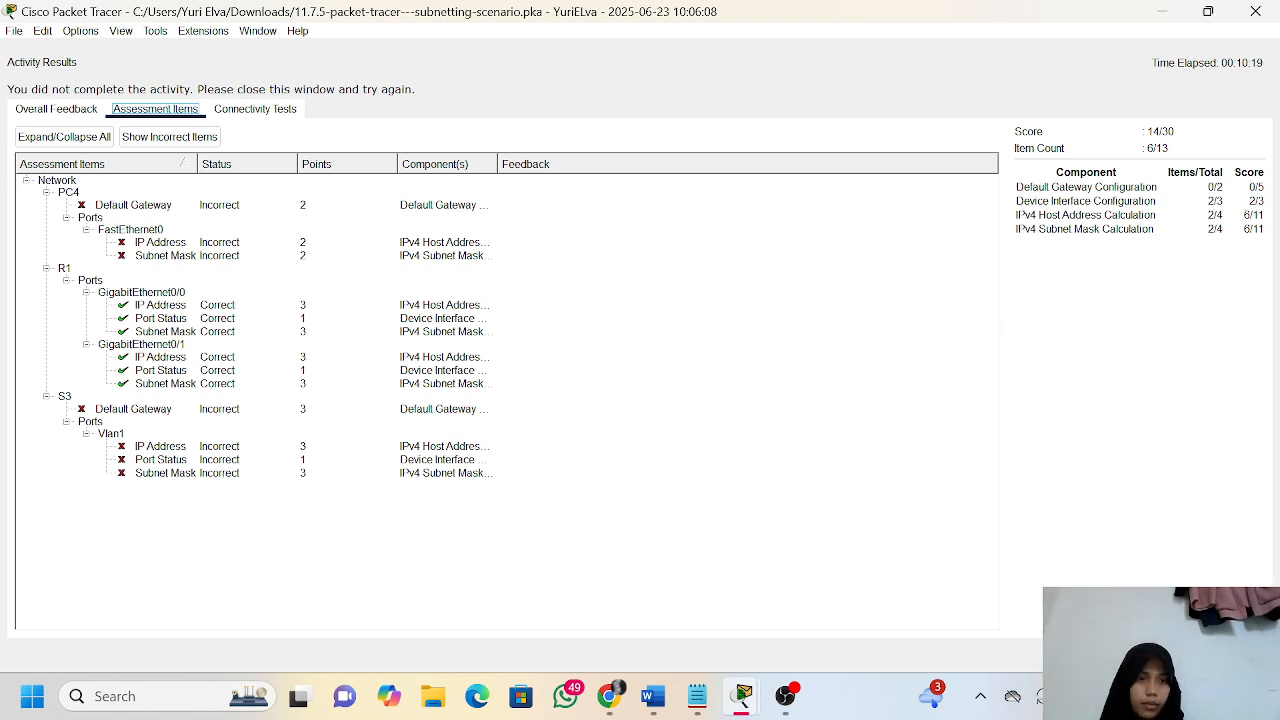
pyautogui.click(1241, 655)
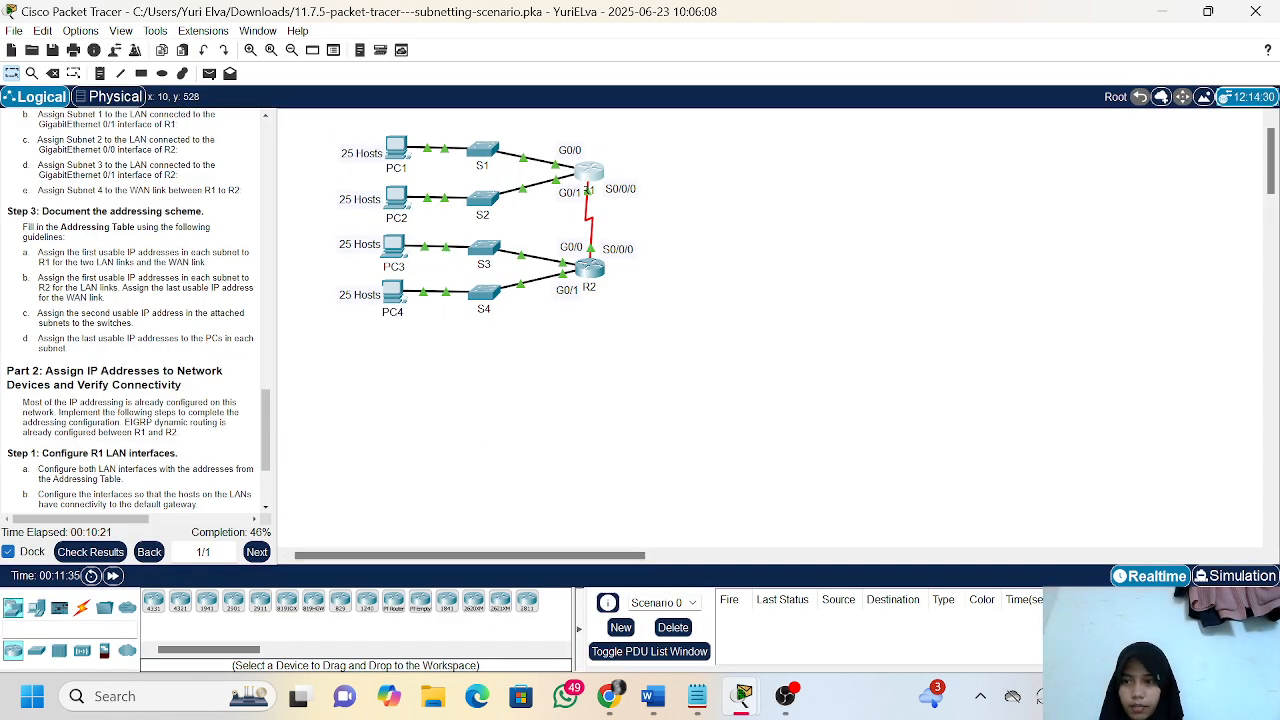
pyautogui.scroll(-3, 200, 420)
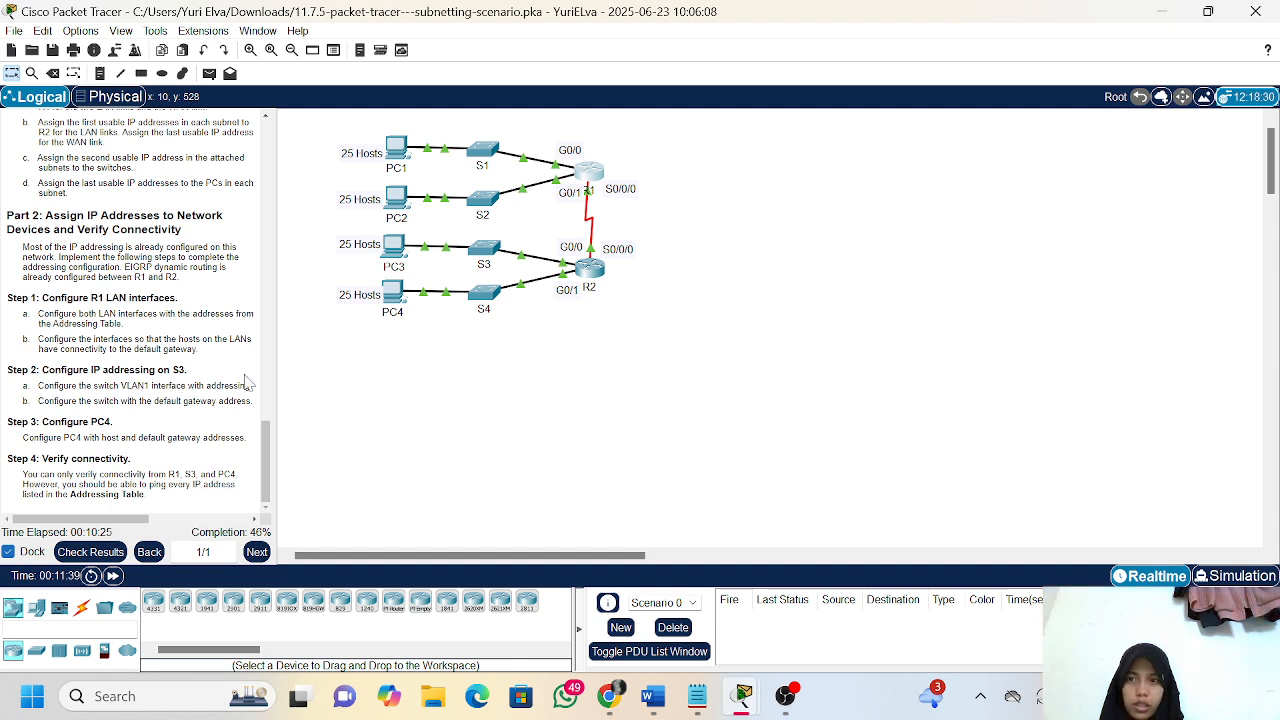
# Open S3's command line and place it beside the addressing table in the Word document
pyautogui.click(485, 252)
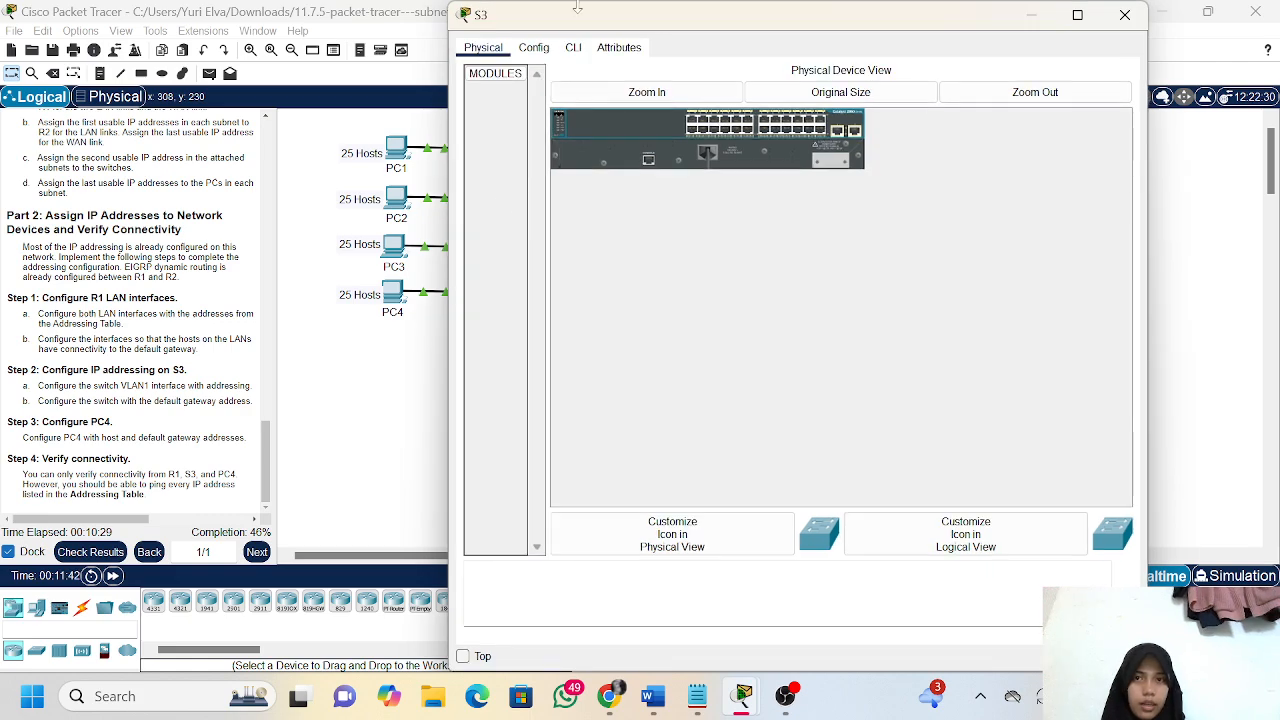
pyautogui.click(575, 52)
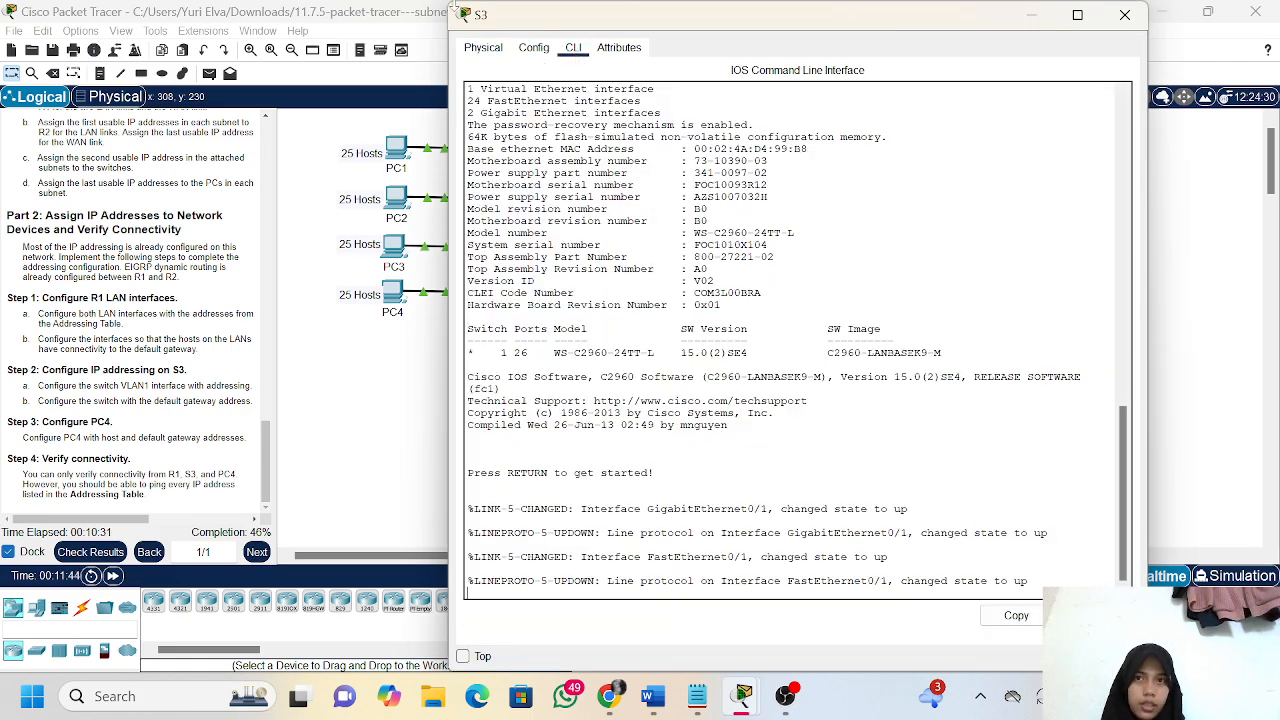
pyautogui.moveTo(448, 4); pyautogui.dragTo(628, 101)
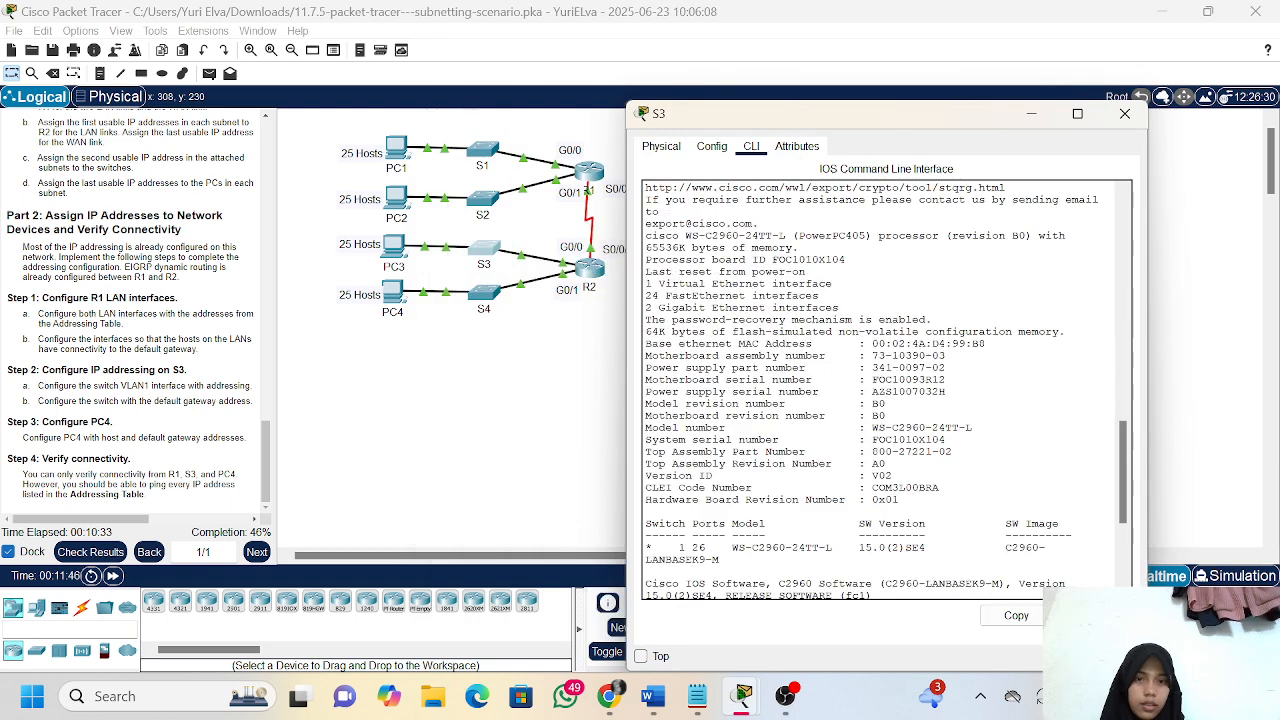
pyautogui.click(648, 700)
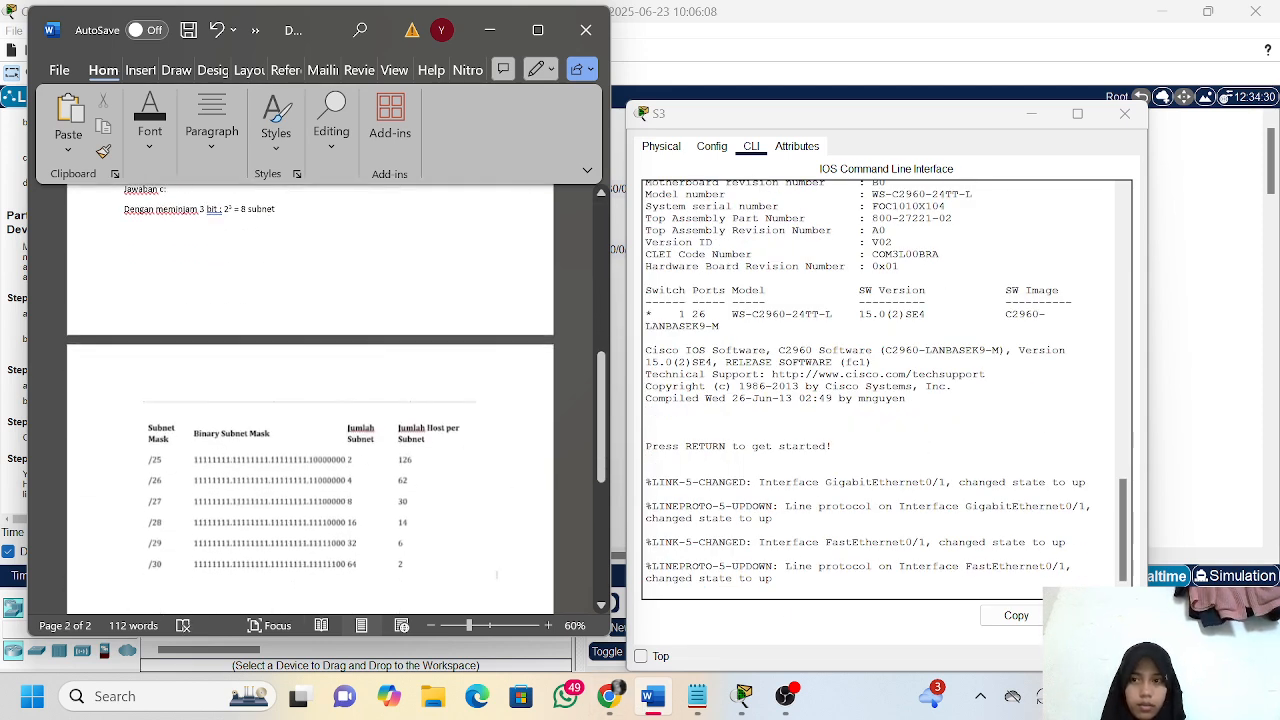
pyautogui.scroll(5, 225, 461)
pyautogui.click(642, 113)
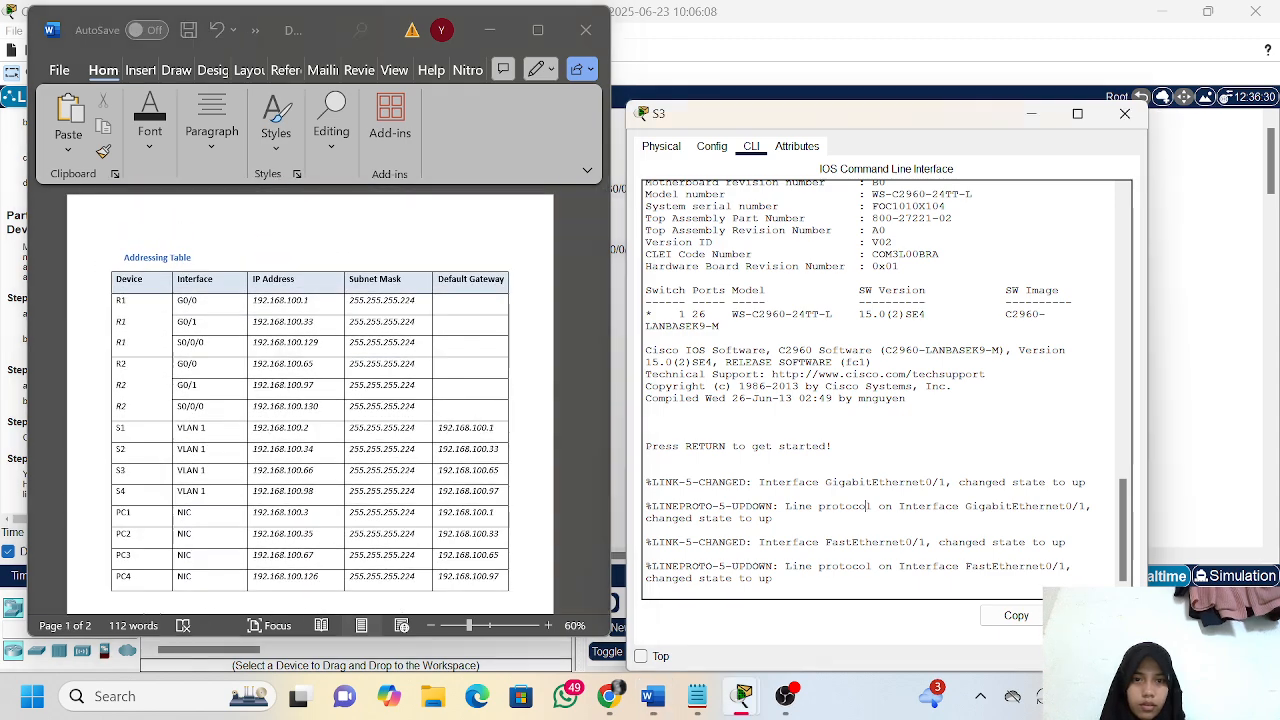
# Enter privileged EXEC mode on S3 with ena and enter global configuration mode with config t
pyautogui.press('Return')
pyautogui.press('Return')
pyautogui.write('ena')
pyautogui.press('Return')
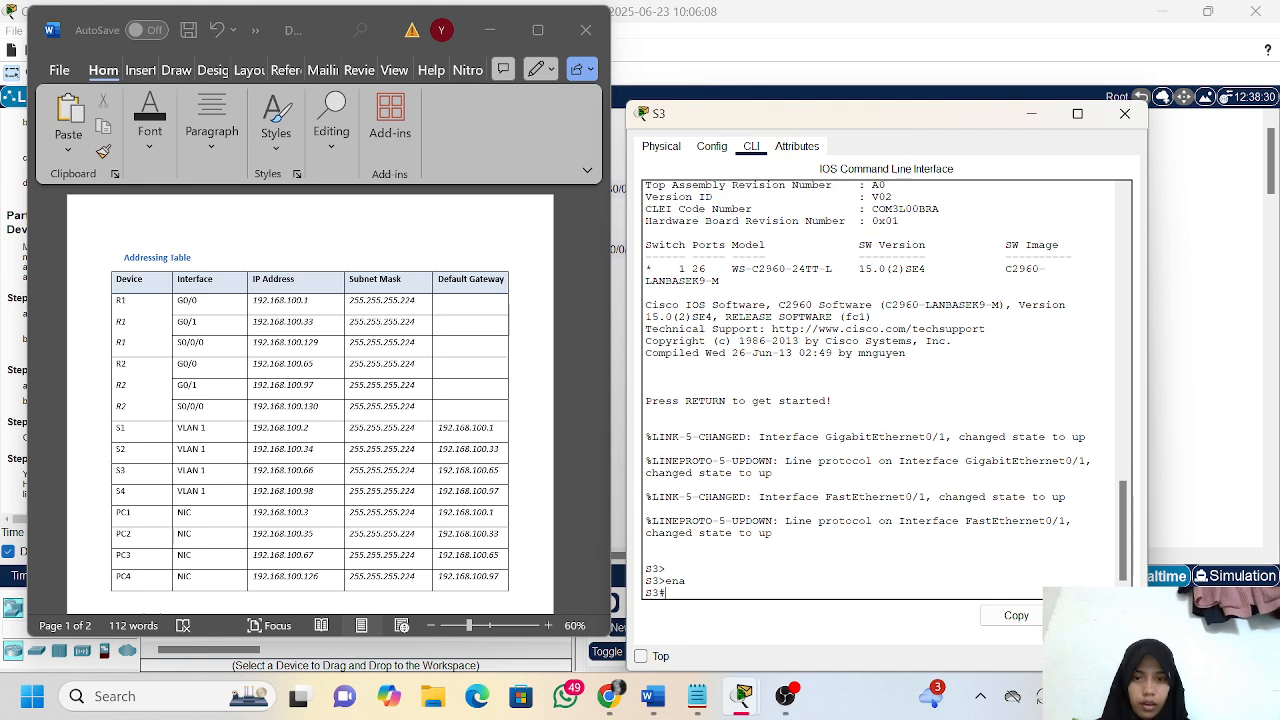
pyautogui.write('con')
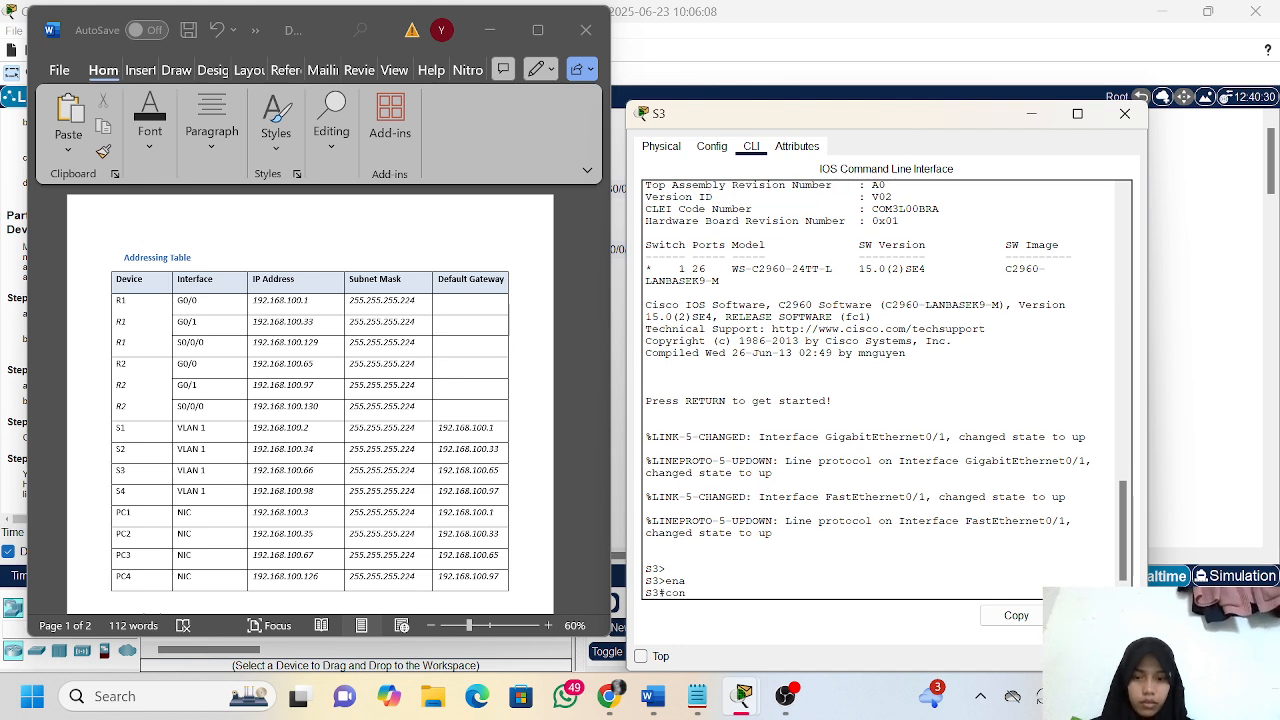
pyautogui.write('fig t')
pyautogui.press('Return')
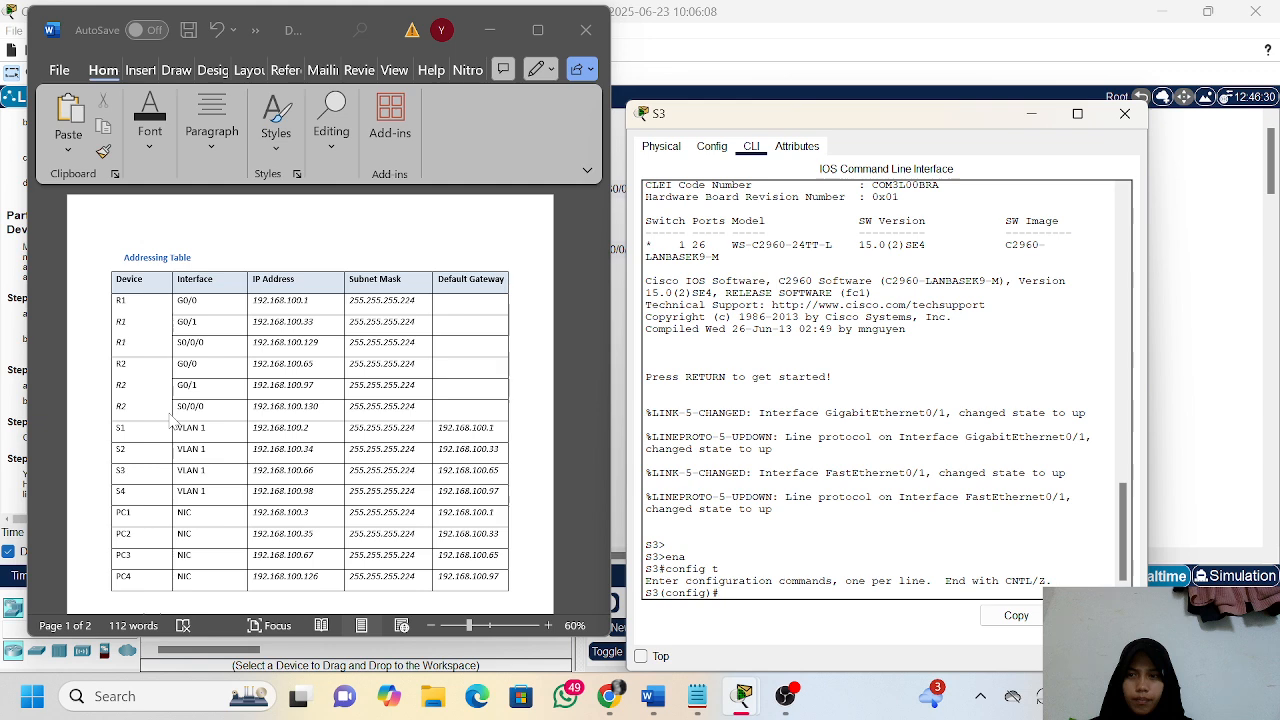
# Look up S3's row in the addressing table and enter configuration of its interface vlan 1
pyautogui.scroll(-1, 230, 460)
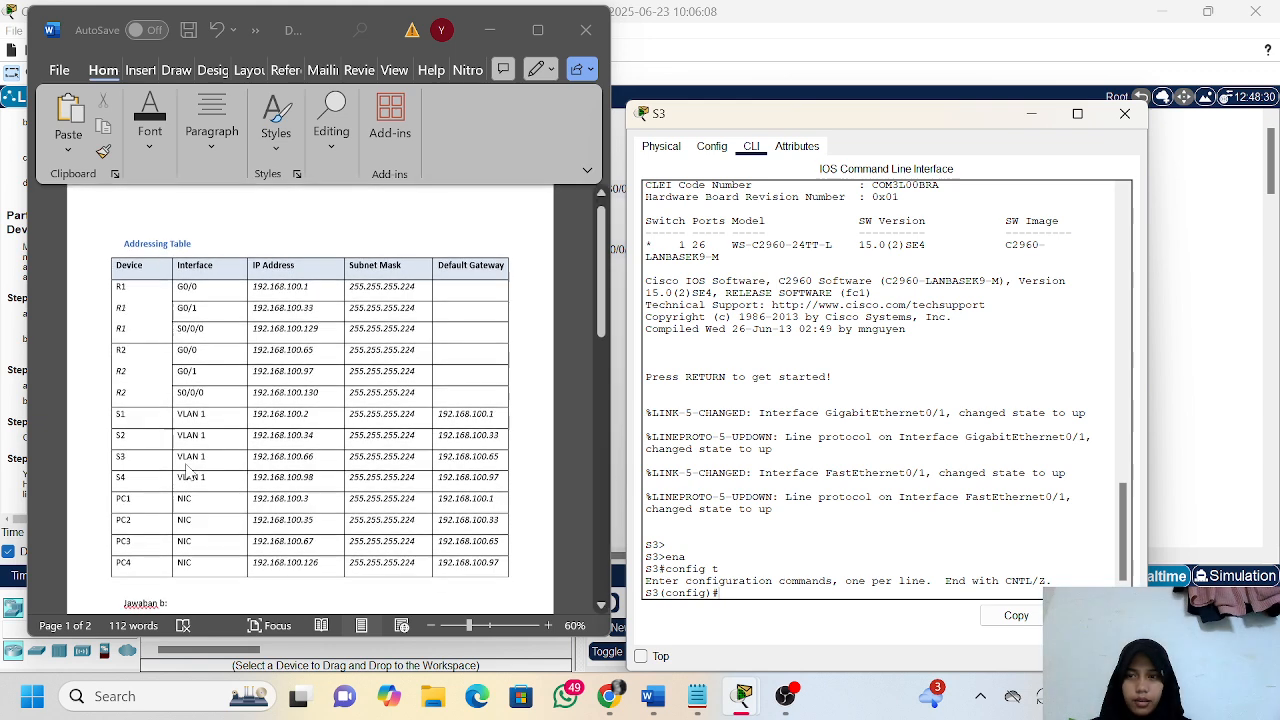
pyautogui.write('nte')
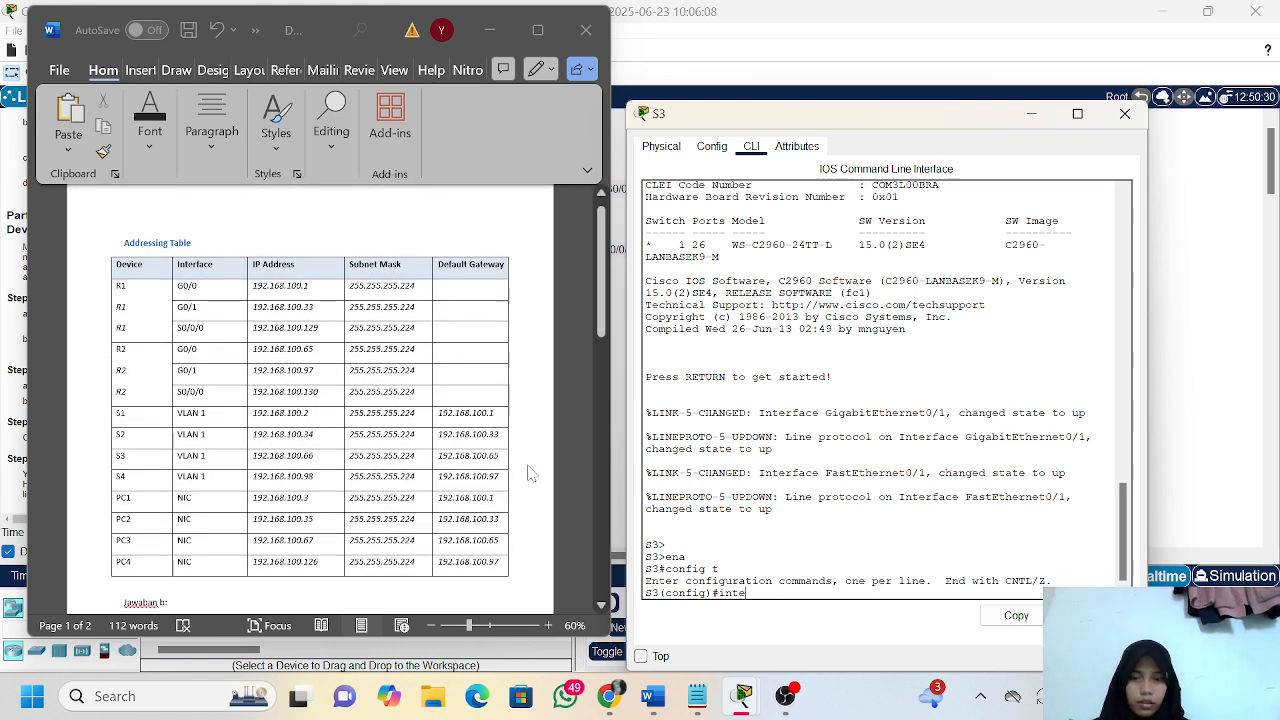
pyautogui.write('rface vlan')
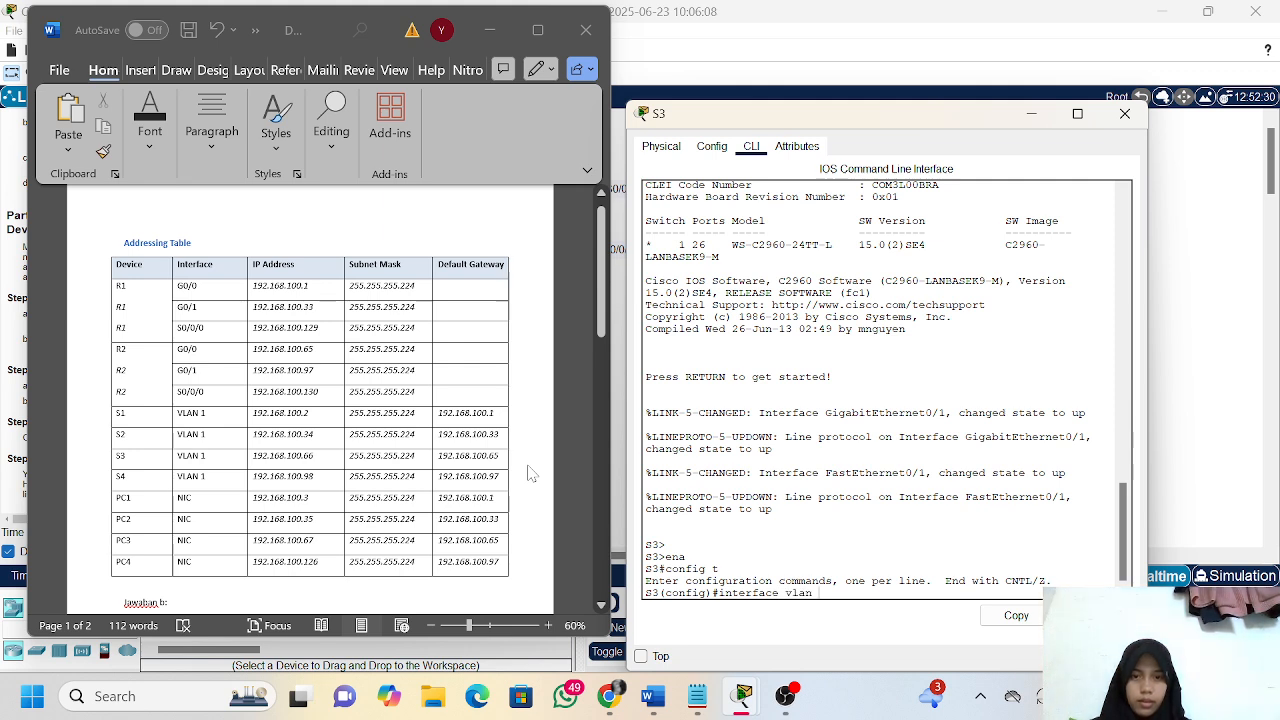
pyautogui.write(' 1')
pyautogui.press('Return')
# Assign S3's VLAN 1 interface the IP address 192.168.100.66 with subnet mask 255.255.255.224
pyautogui.write('ip add')
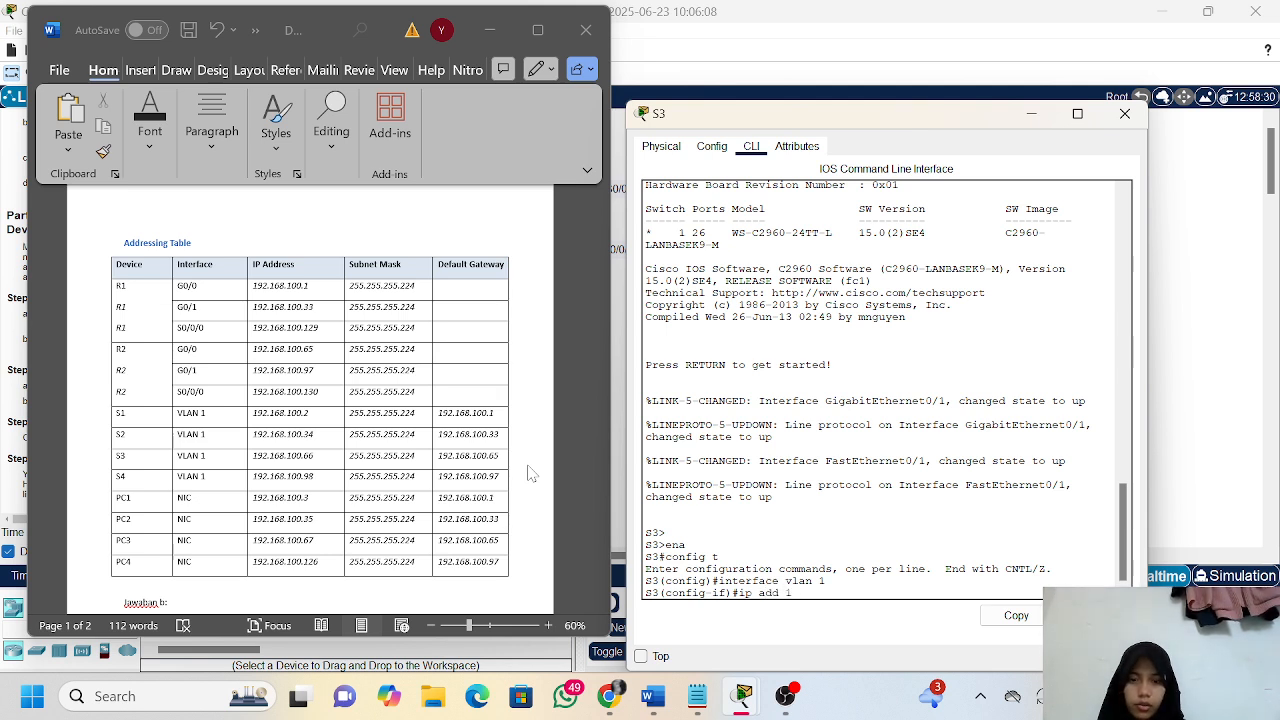
pyautogui.write(' 192.168.')
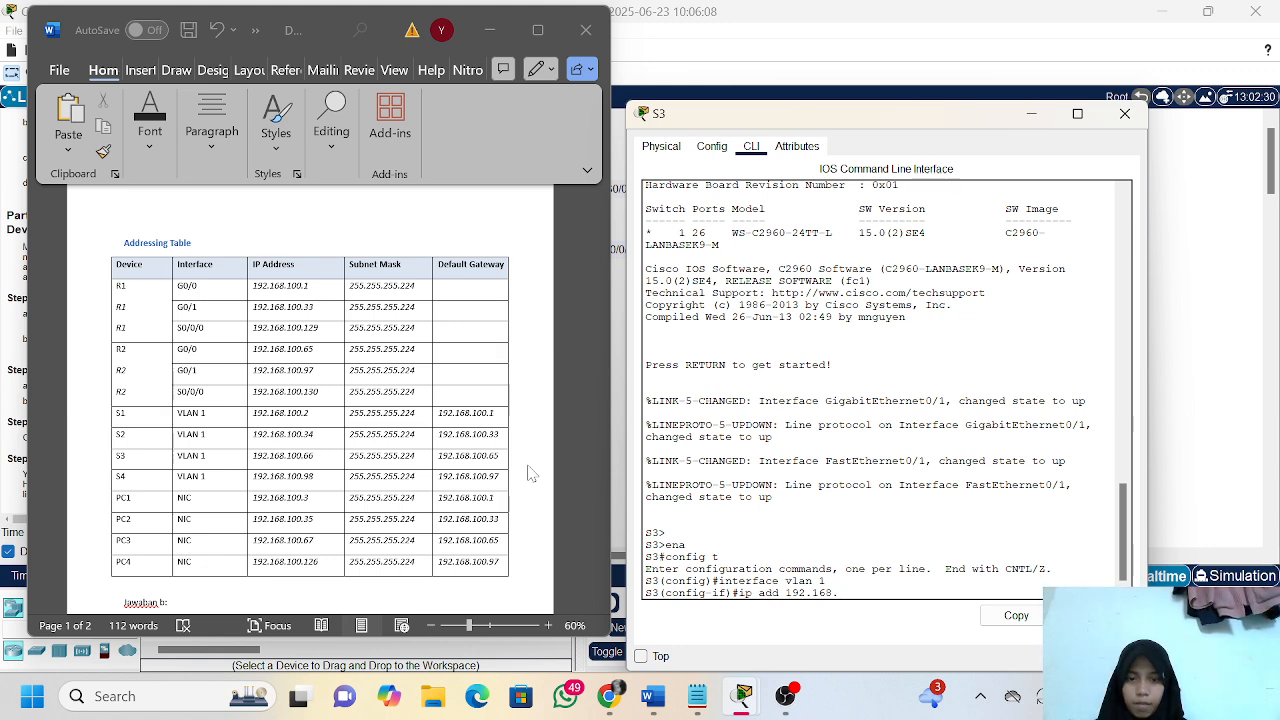
pyautogui.write('100.66')
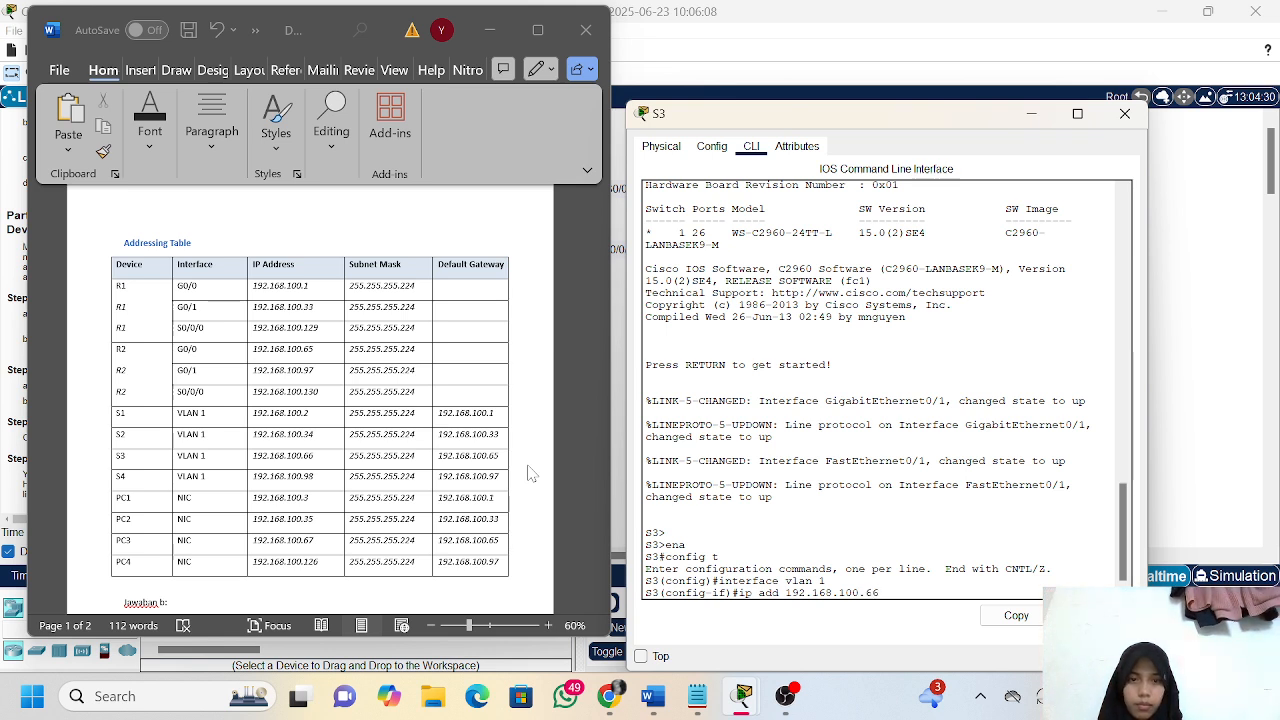
pyautogui.write(' 255.255.255.24')
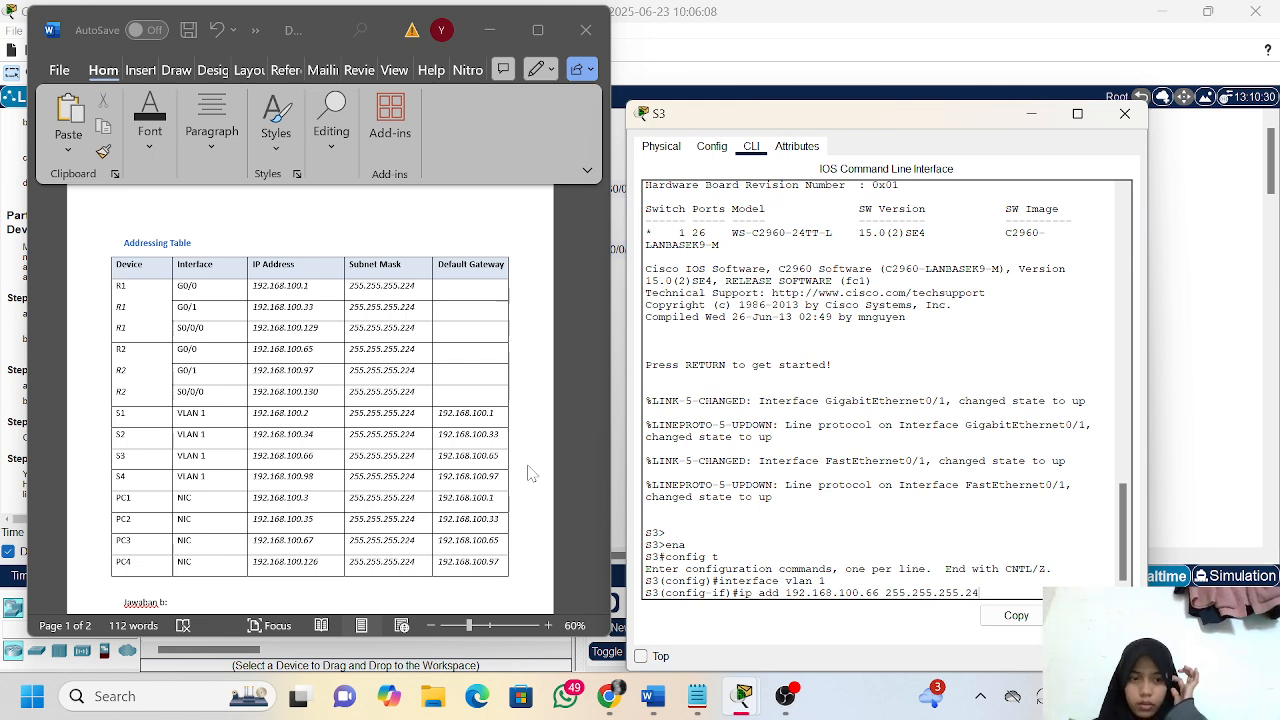
pyautogui.press('BackSpace')
pyautogui.write('24')
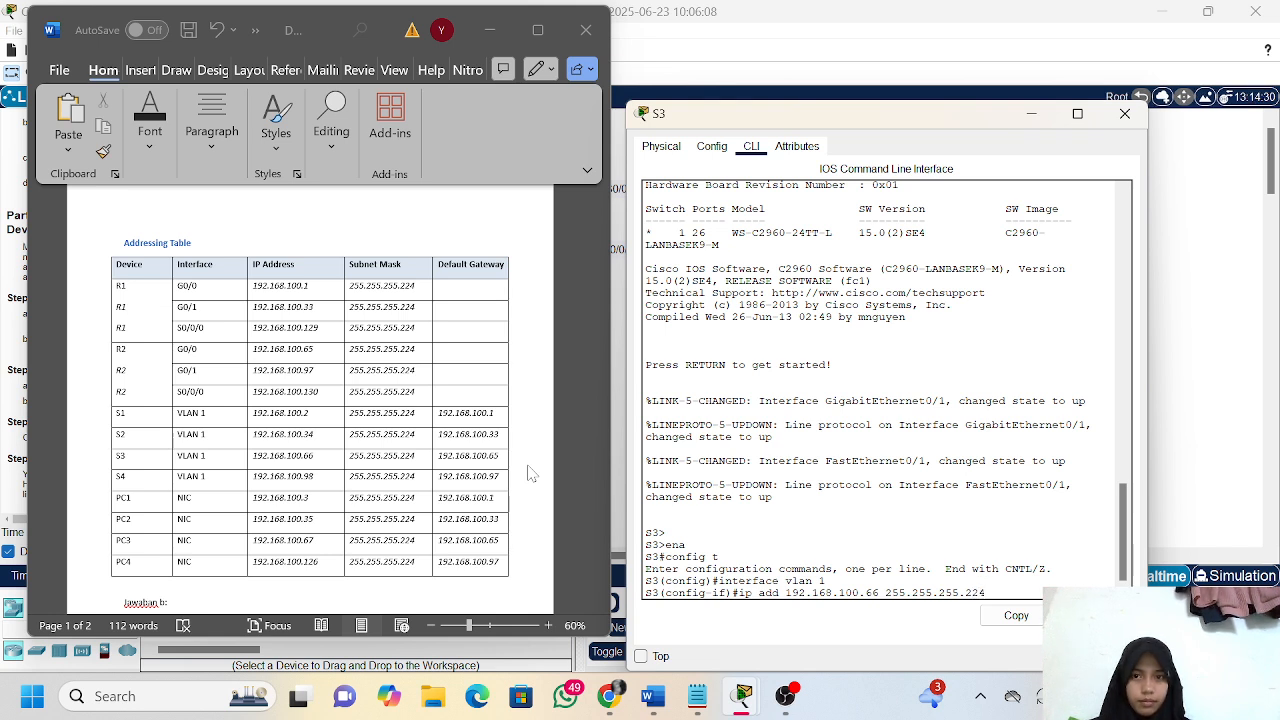
pyautogui.press('Return')
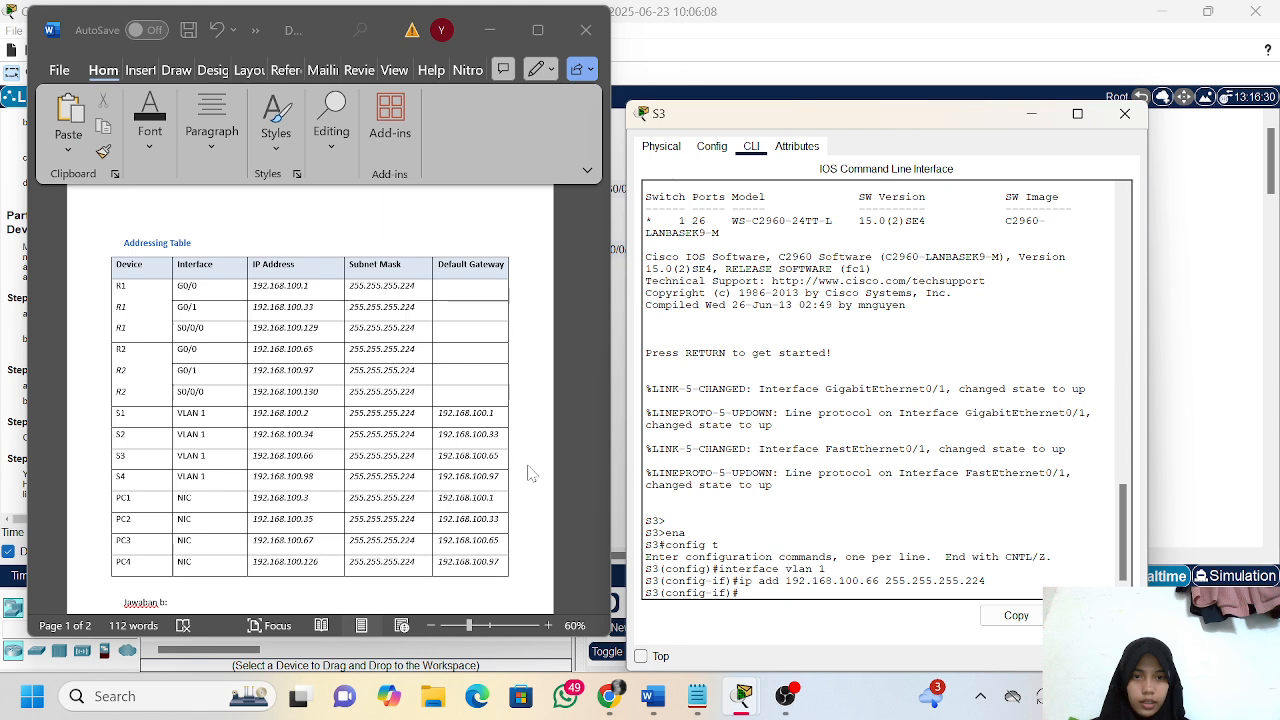
# Enable S3's VLAN 1 interface with no sh and return to the interface configuration prompt
pyautogui.write('no')
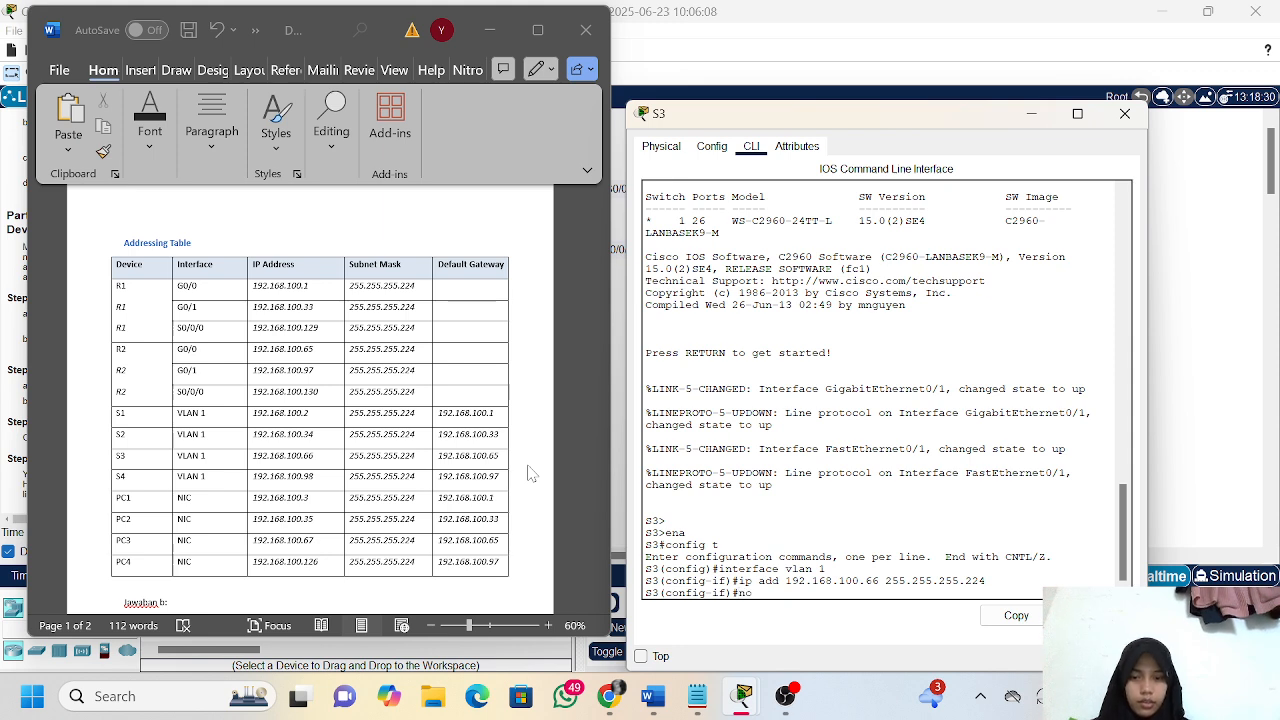
pyautogui.write(' sh')
pyautogui.press('Return')
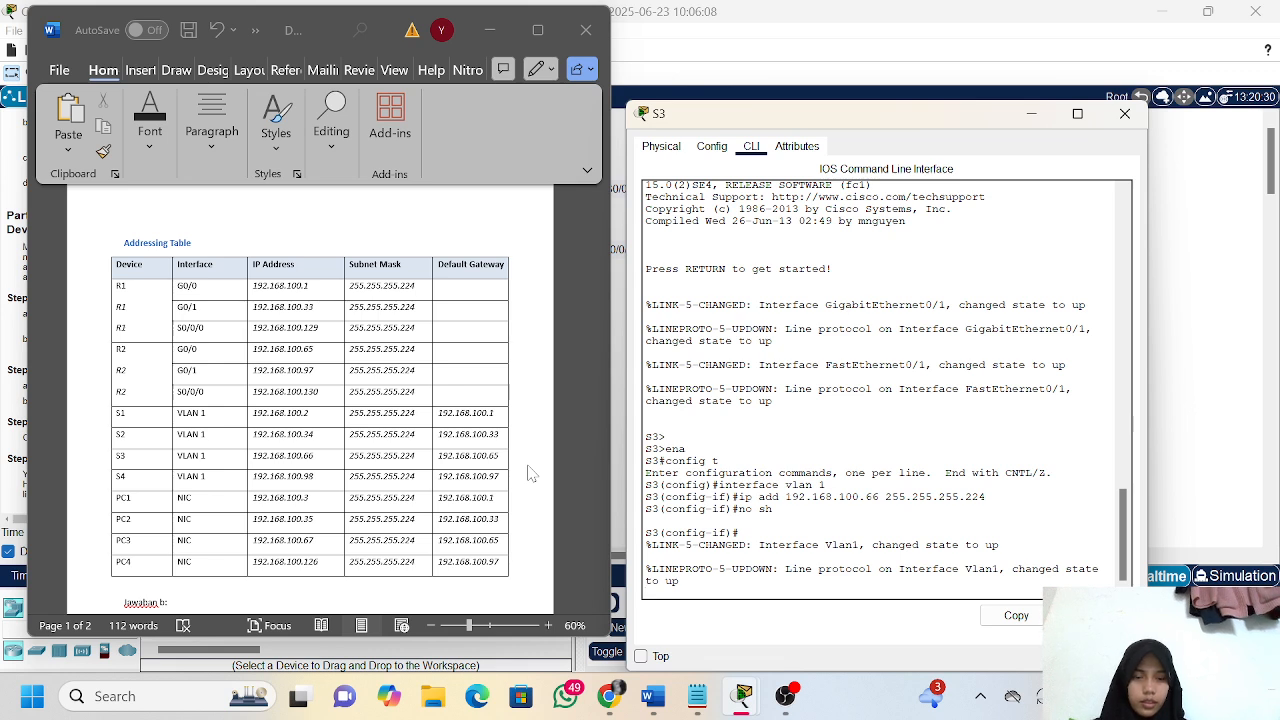
pyautogui.press('Return')
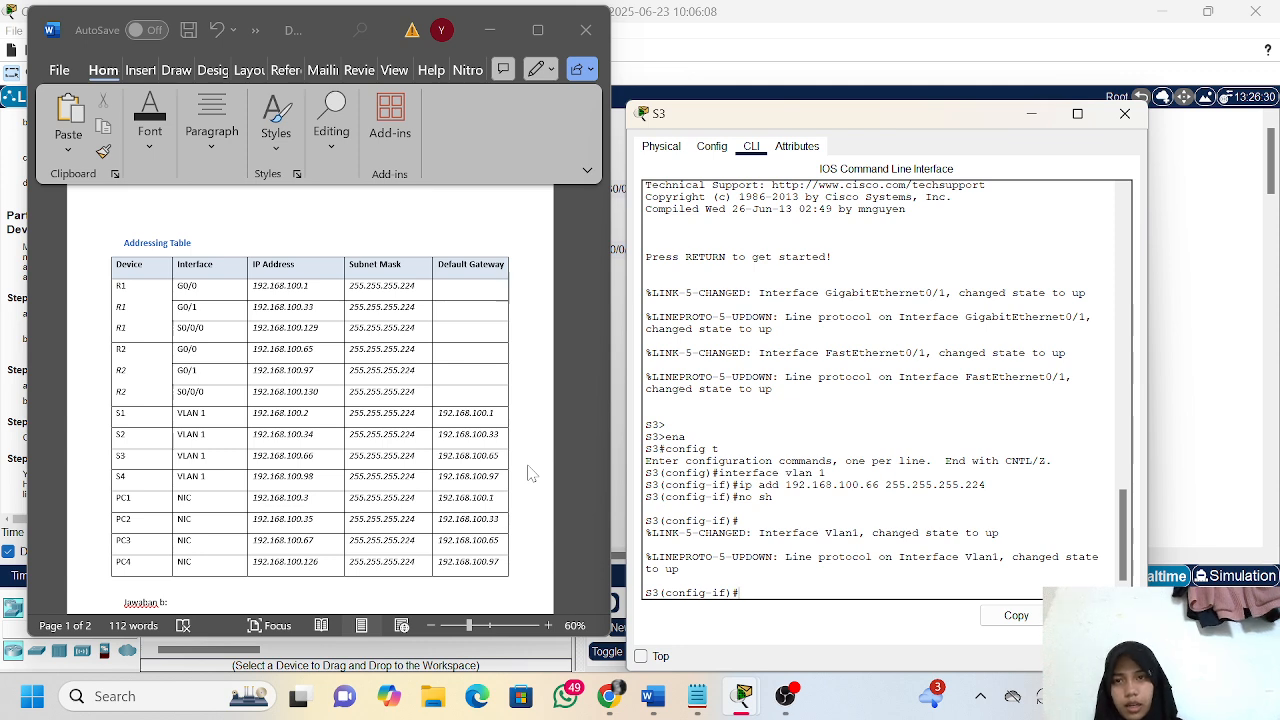
# Minimize the addressing table, check the assessment items in the activity results, and return to the topology
pyautogui.click(489, 28)
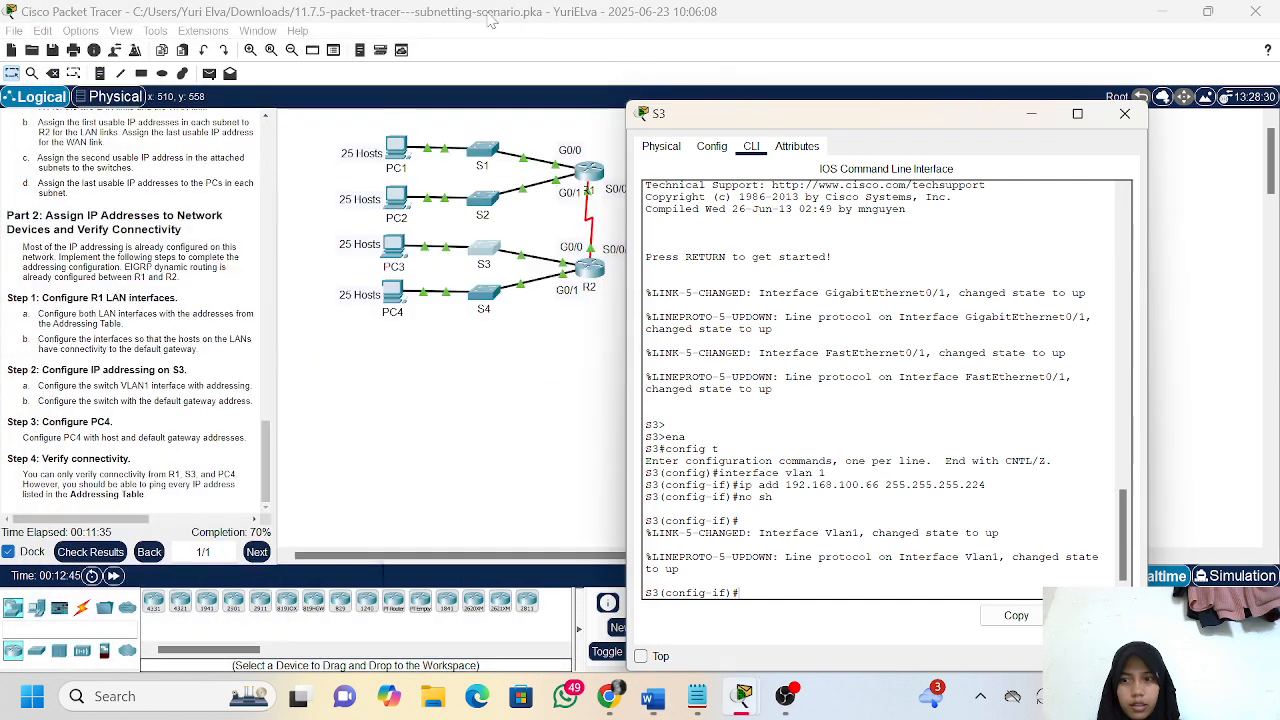
pyautogui.click(90, 552)
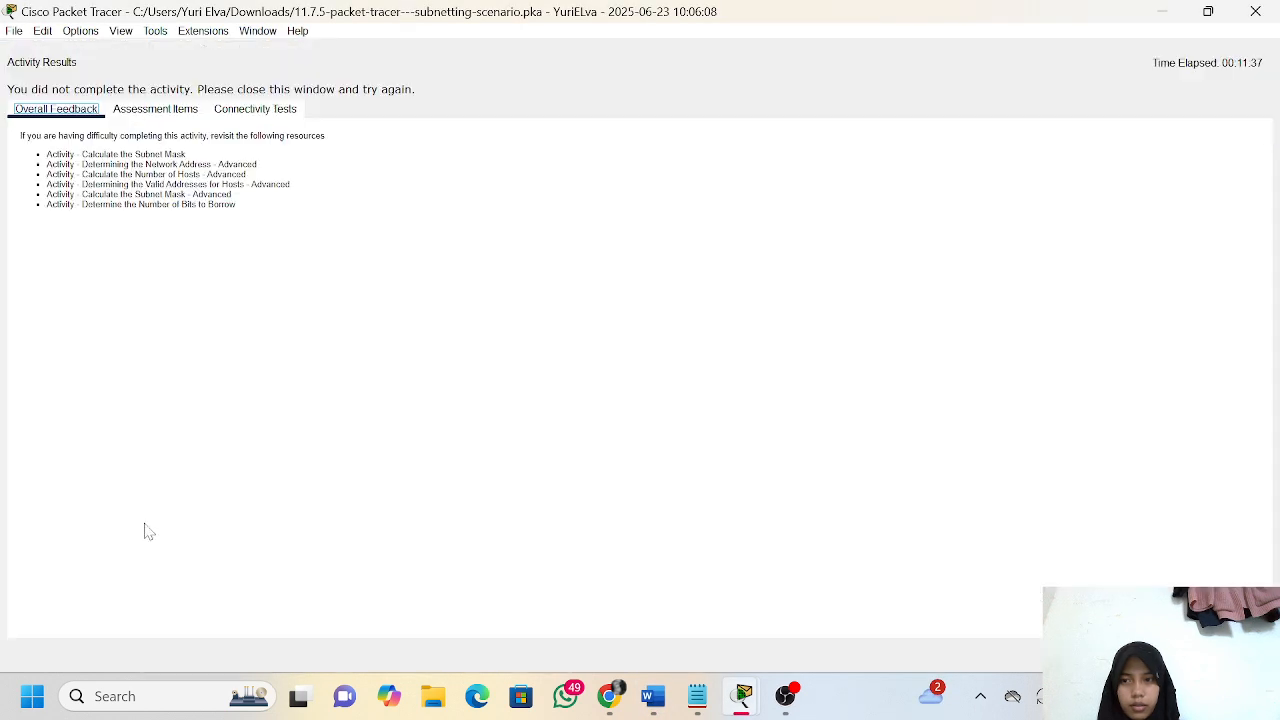
pyautogui.click(186, 111)
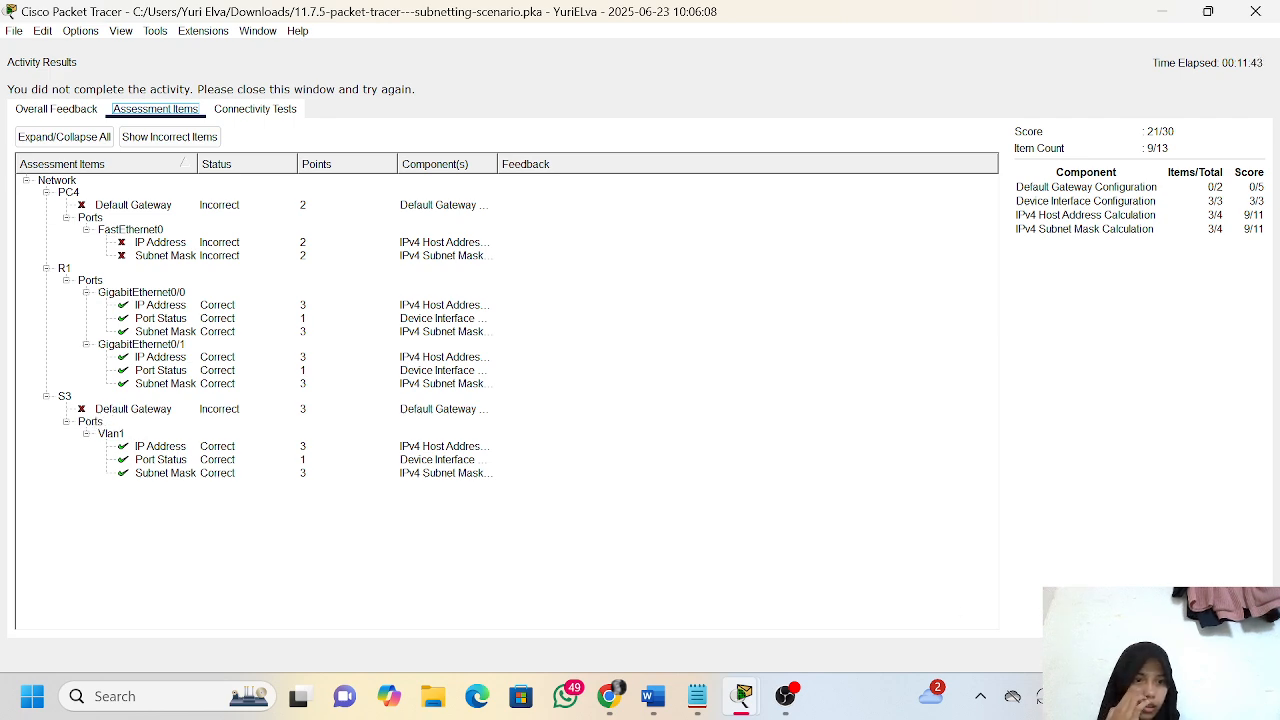
pyautogui.click(1236, 655)
pyautogui.moveTo(744, 710)
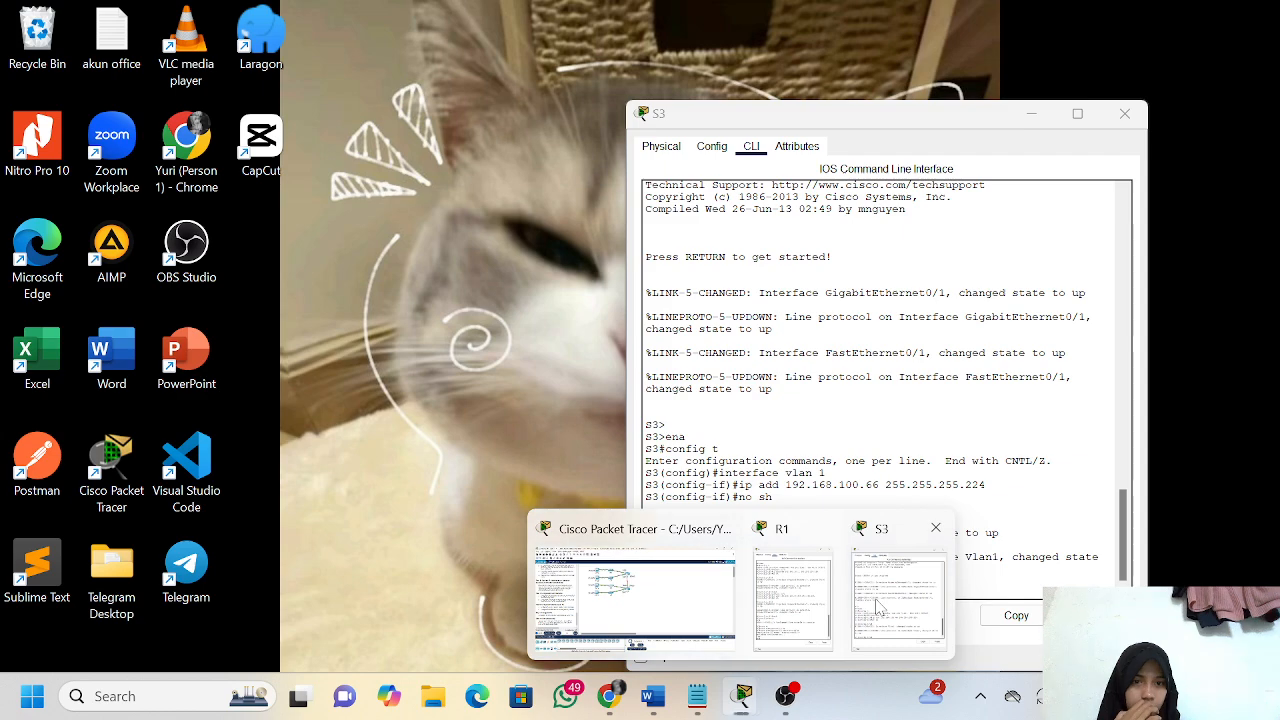
# Bring back S3's command line beside the Word addressing table and exit VLAN 1 interface configuration to global configuration mode
pyautogui.click(881, 600)
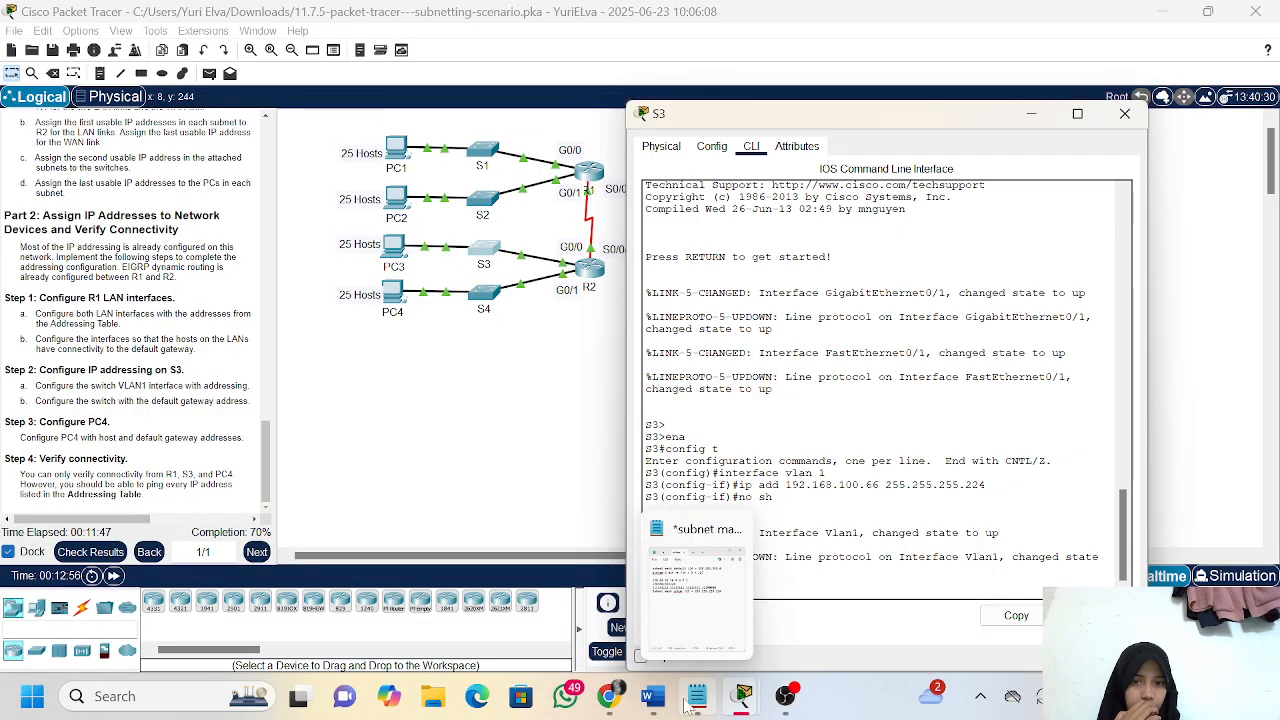
pyautogui.click(652, 696)
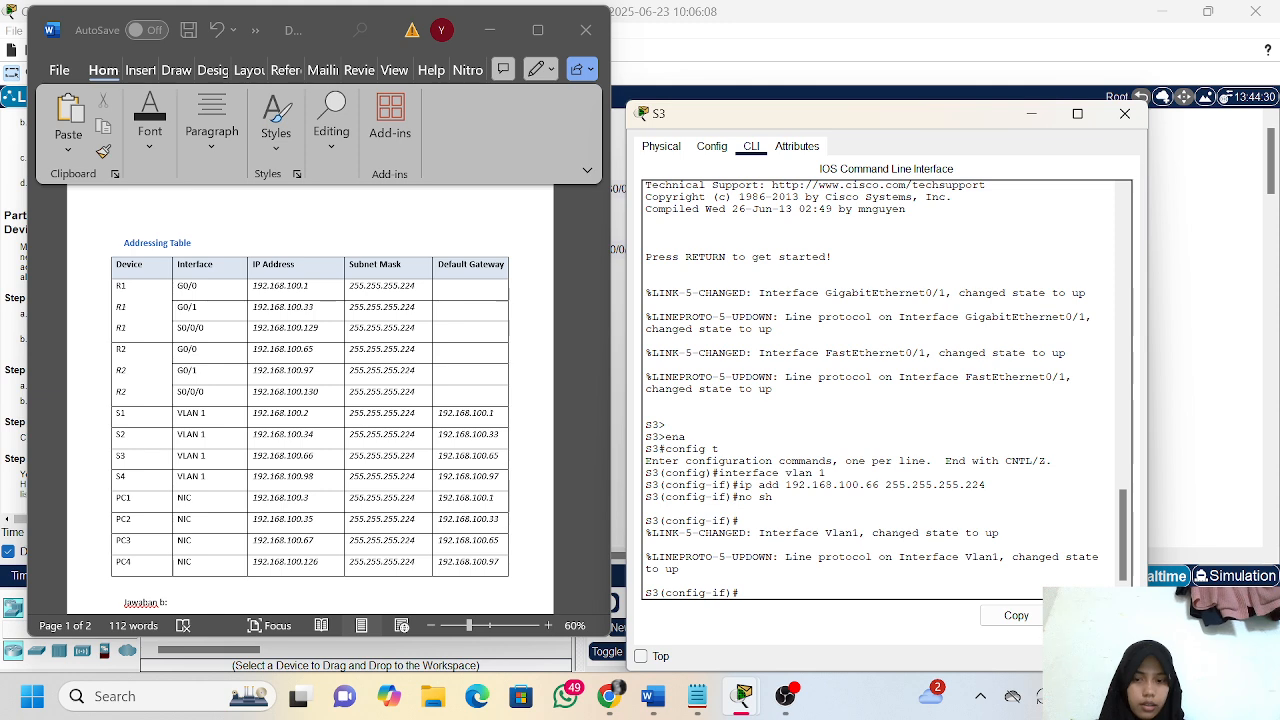
pyautogui.press('BackSpace')
pyautogui.write('exit')
pyautogui.press('Return')
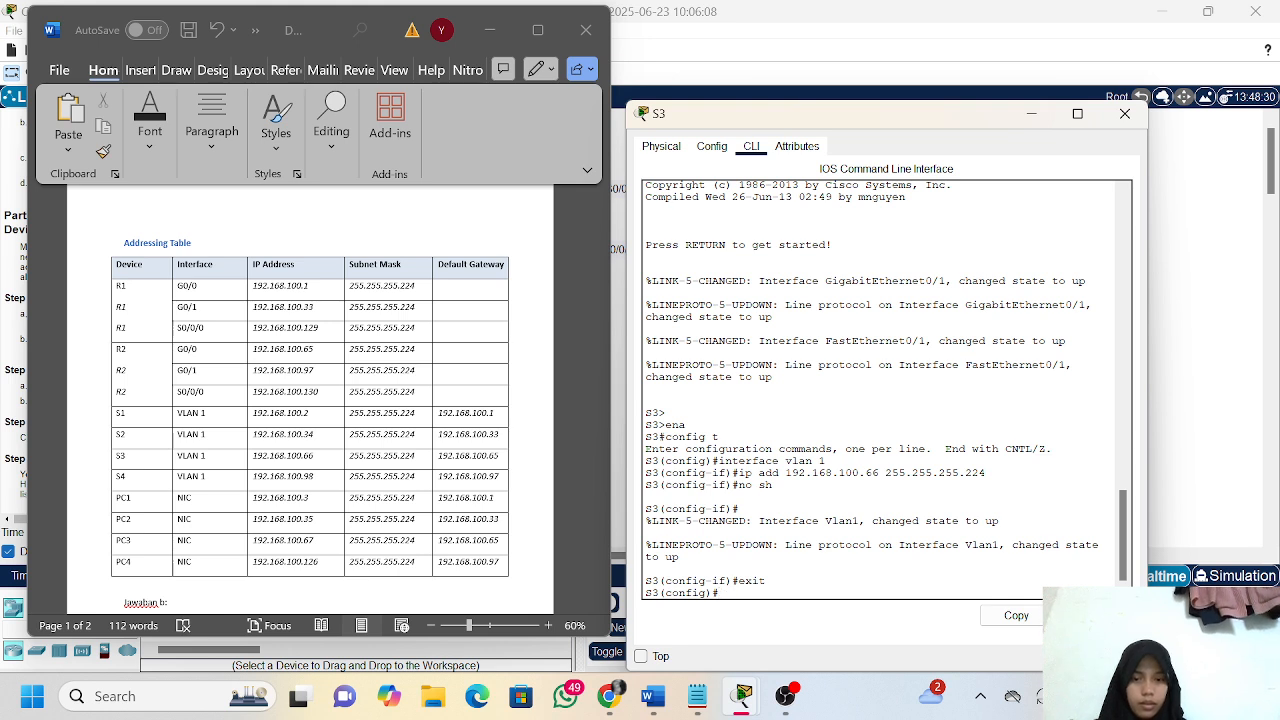
# Re-enter configuration of interface vlan 1 on S3 from global configuration mode
pyautogui.write('interface vlan 1')
pyautogui.press('Return')
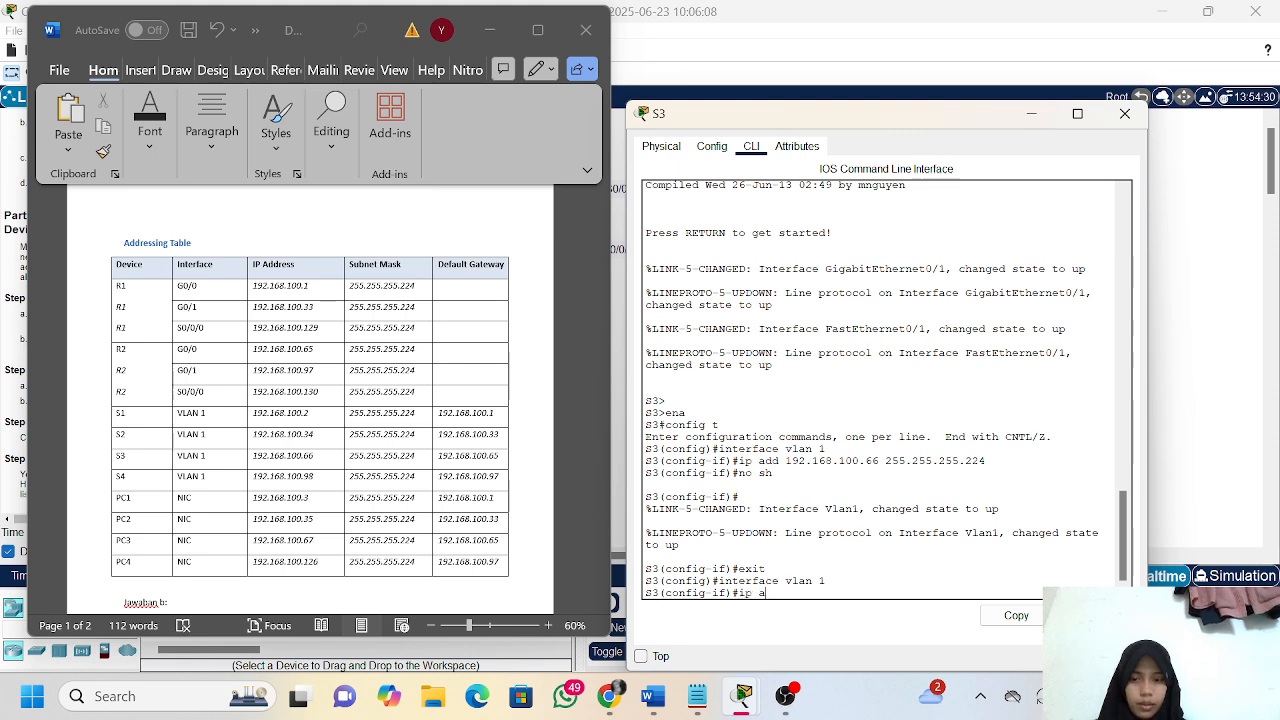
pyautogui.write('ip add 192.168')
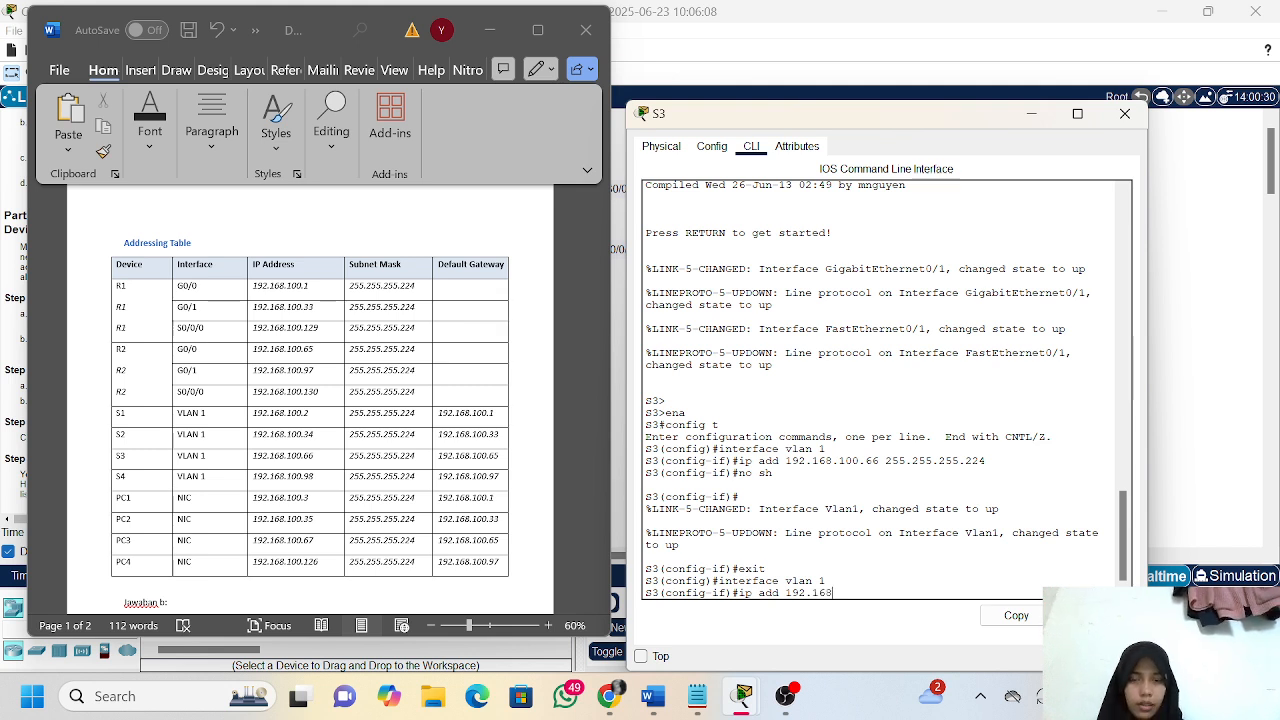
pyautogui.press('BackSpace')
pyautogui.press('BackSpace')
pyautogui.press('BackSpace')
pyautogui.press('BackSpace')
pyautogui.press('BackSpace')
pyautogui.press('BackSpace')
pyautogui.press('BackSpace')
pyautogui.press('BackSpace')
pyautogui.press('BackSpace')
pyautogui.press('BackSpace')
pyautogui.press('BackSpace')
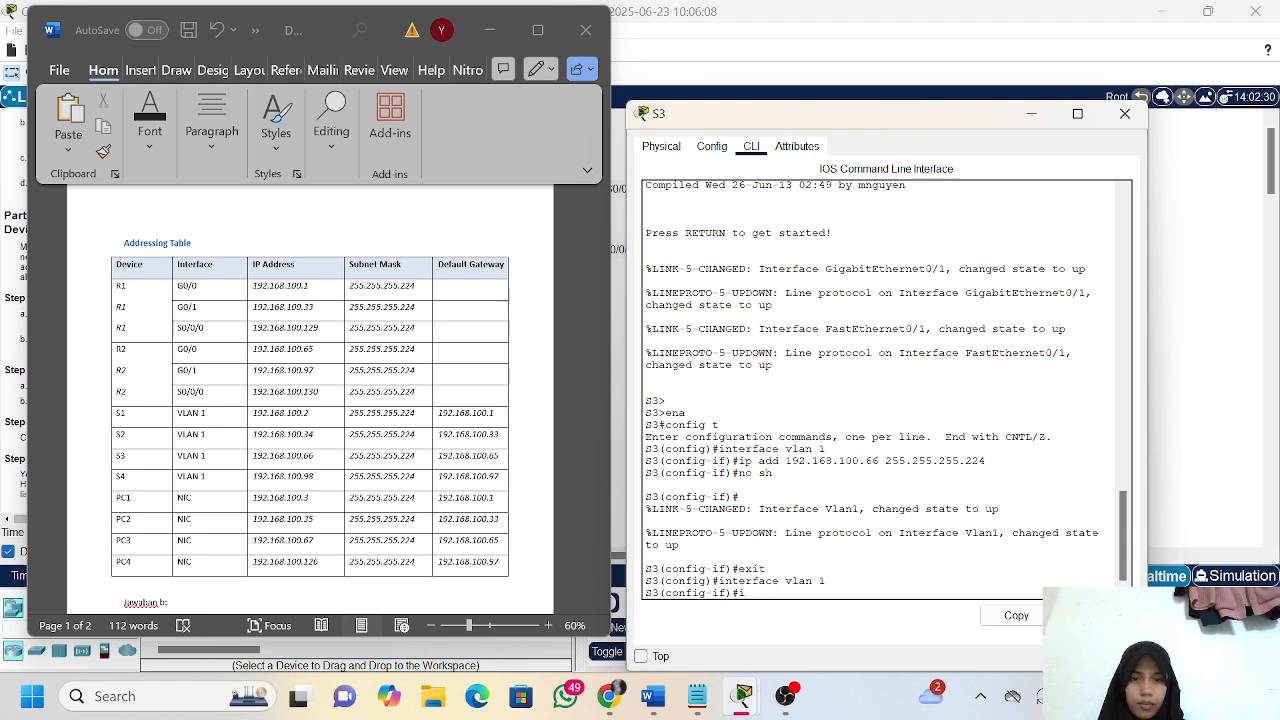
# Set S3's default gateway to 192.168.100.65 with the ip default-gateway command
pyautogui.write('default')
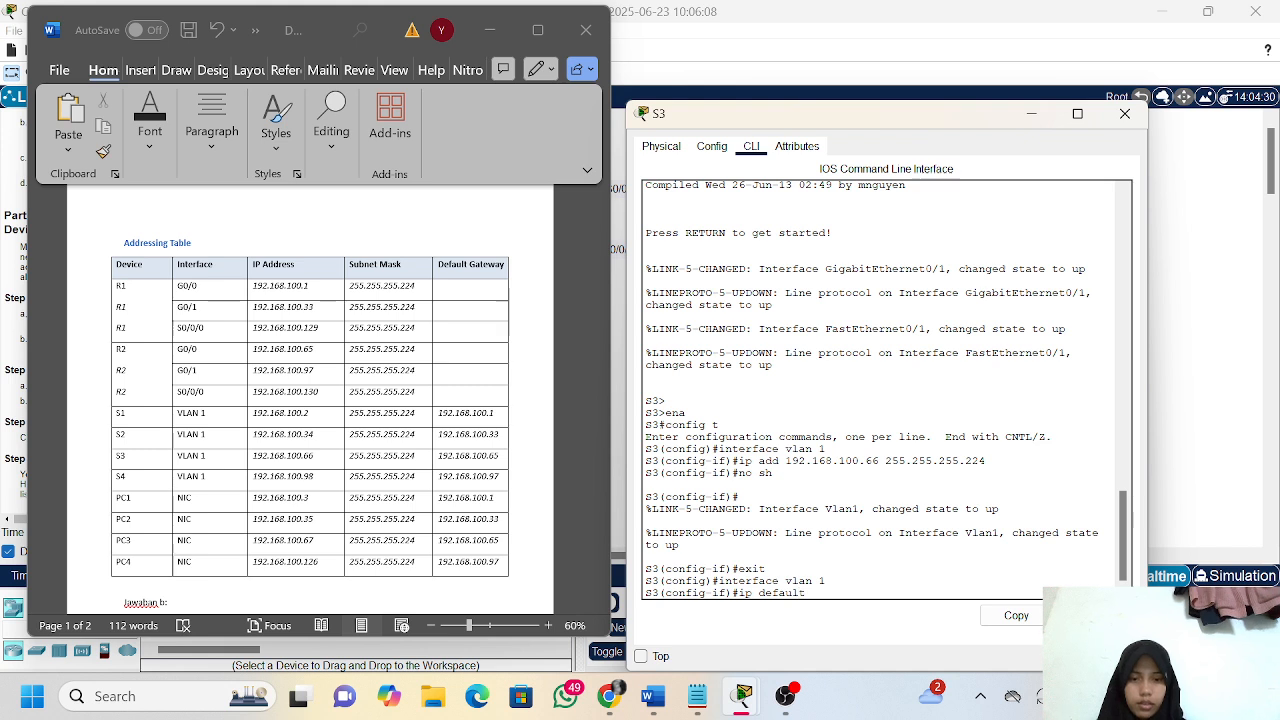
pyautogui.write('-gateway 192.16')
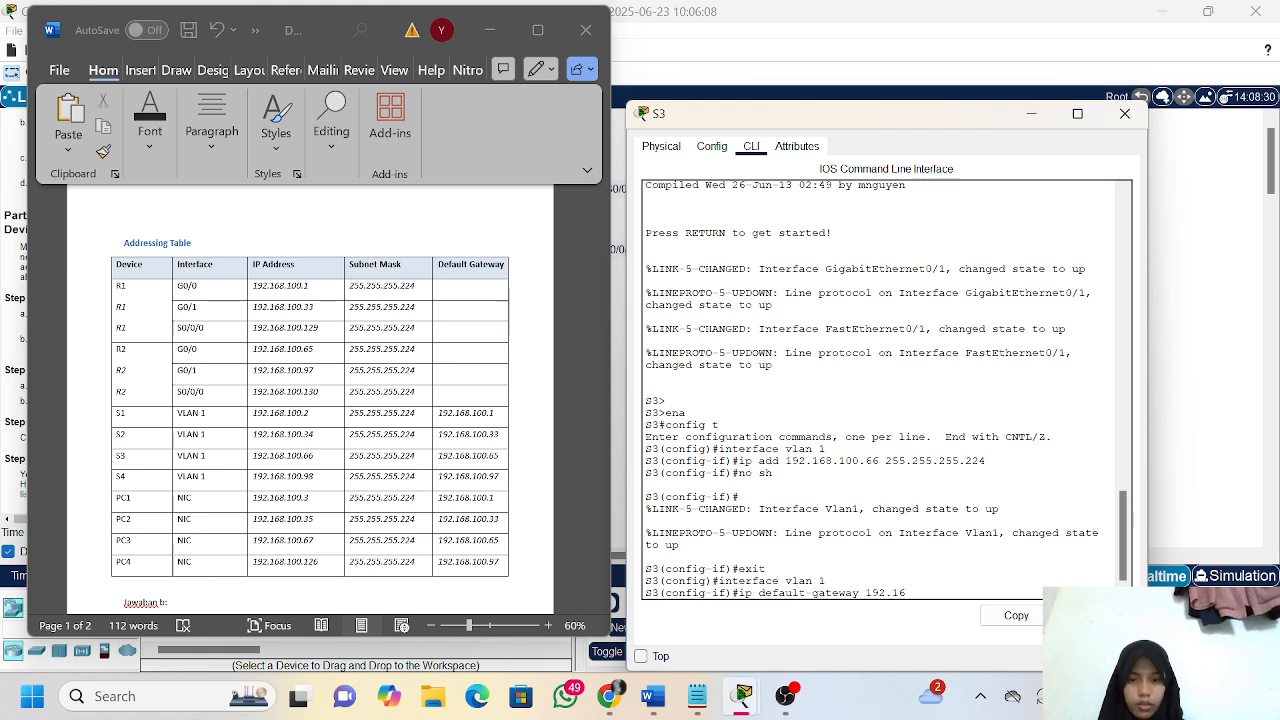
pyautogui.write('8.')
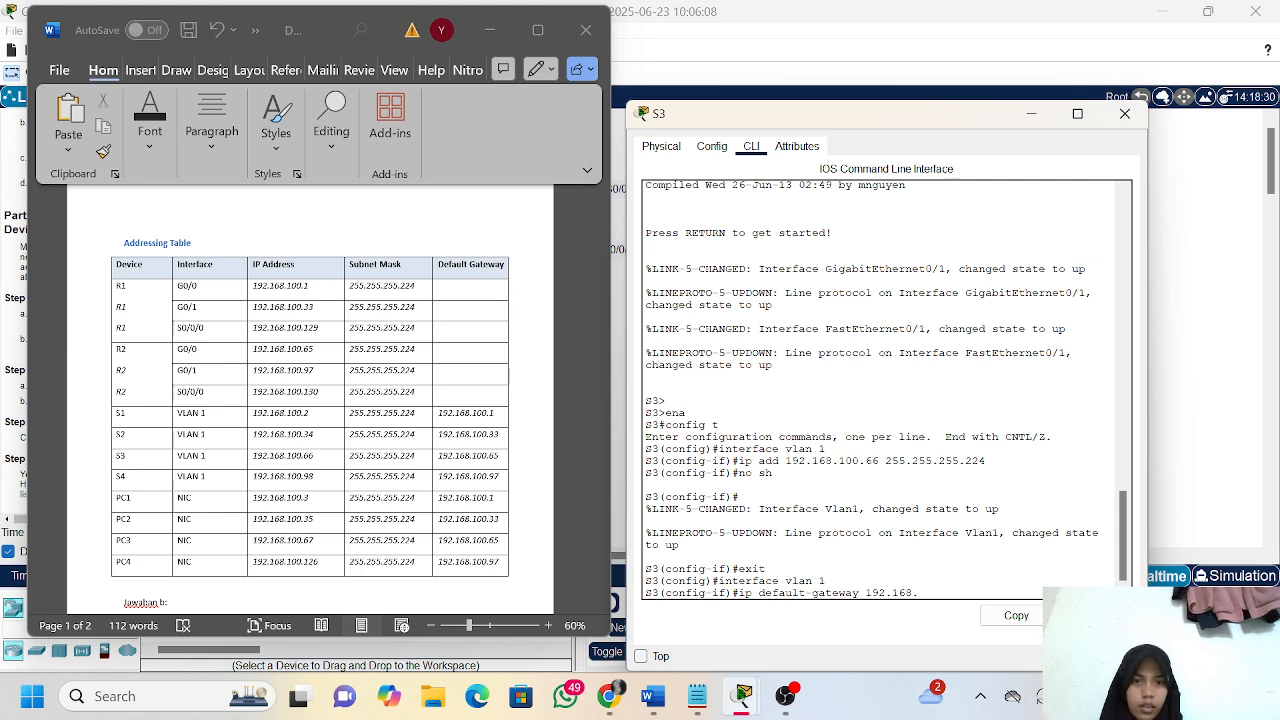
pyautogui.write('100.')
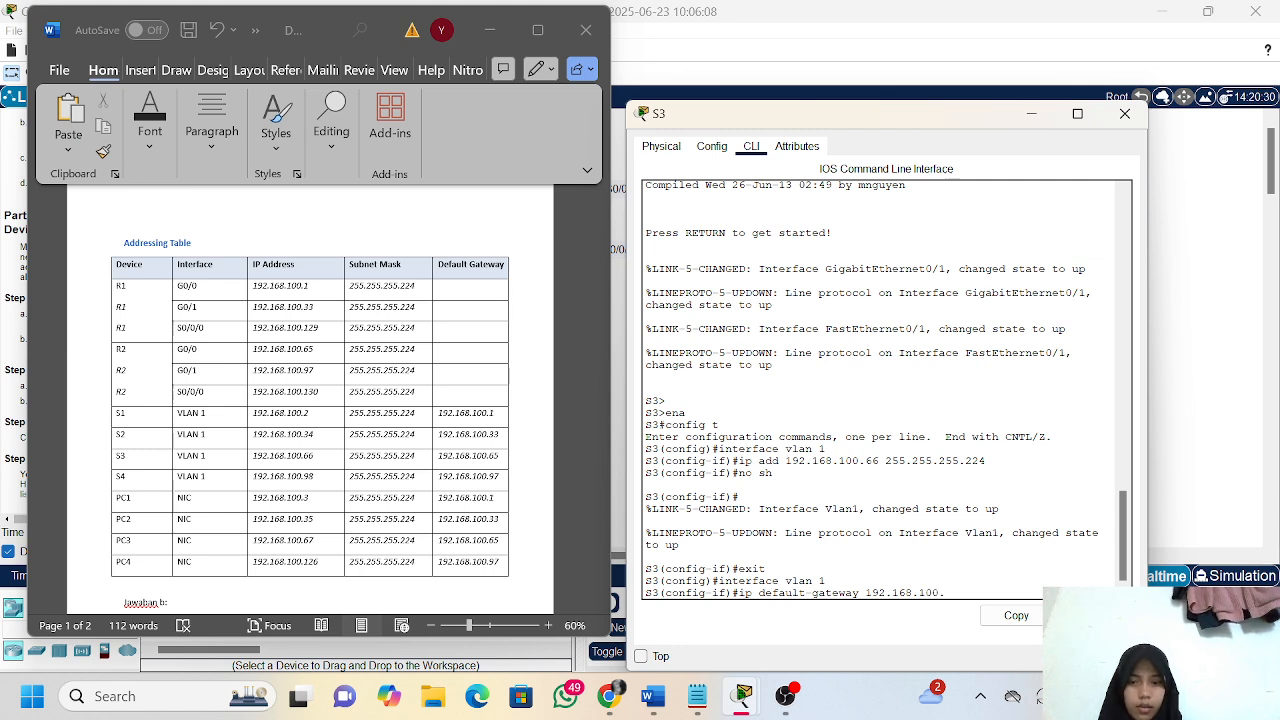
pyautogui.write('65')
pyautogui.press('Return')
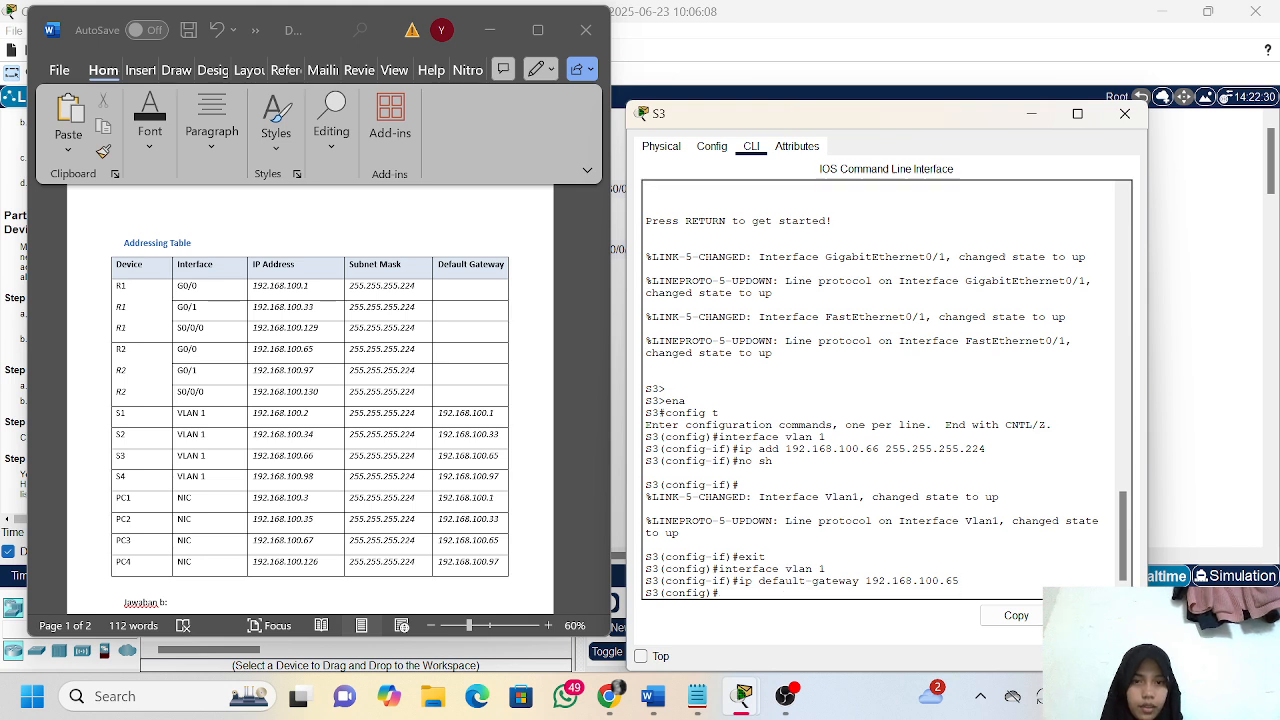
# Try the no sh command from S3's global configuration mode
pyautogui.write('no')
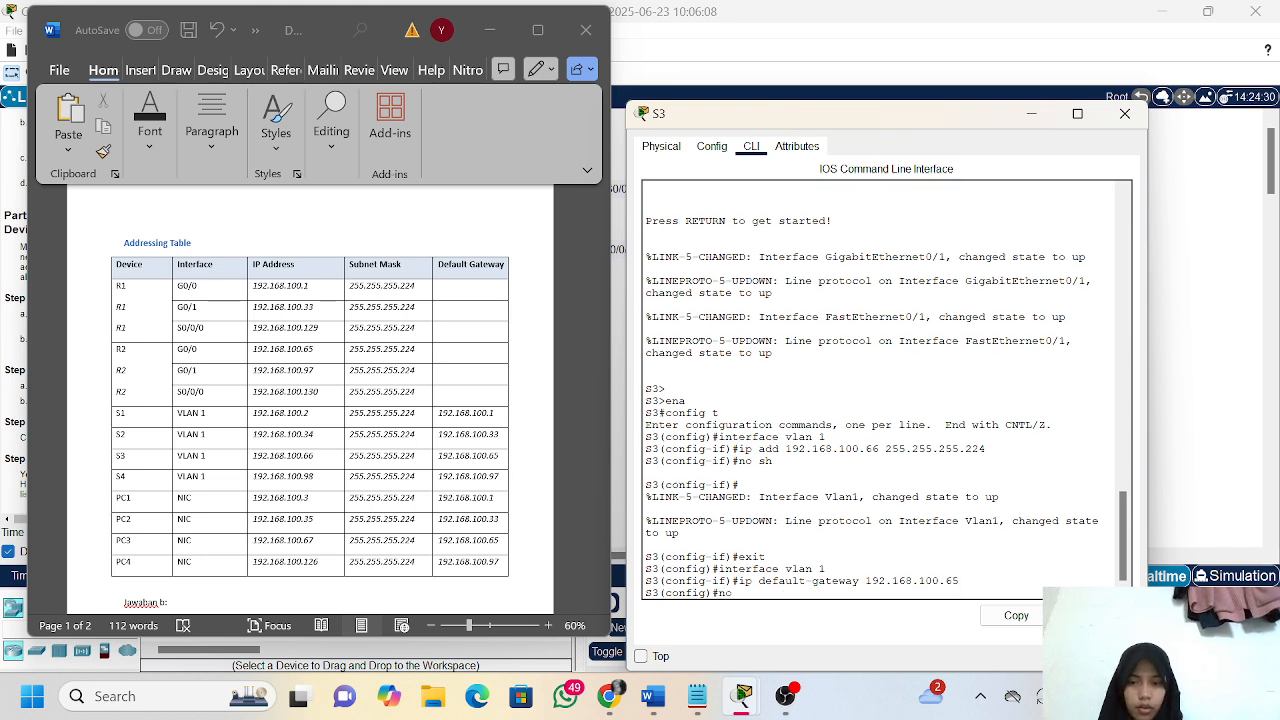
pyautogui.write(' sh')
pyautogui.press('Return')
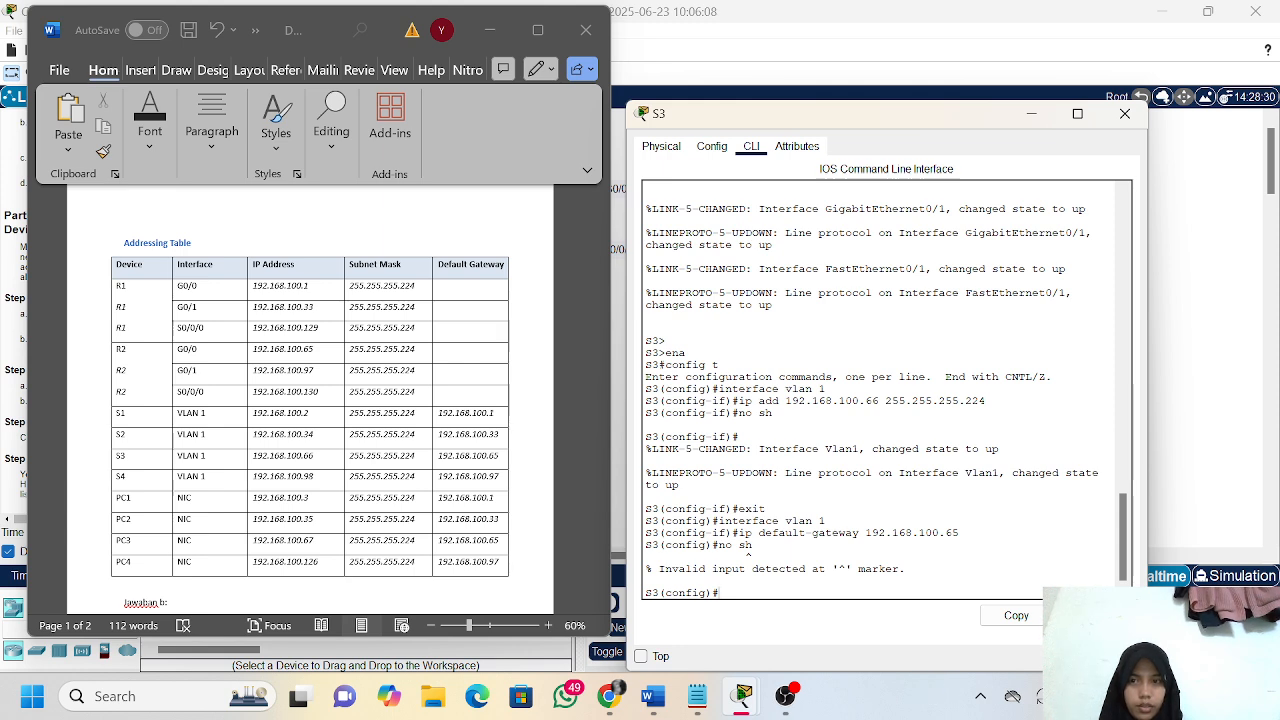
# Exit S3's global configuration mode and save the running configuration with copy running-config startup-config, accepting the default destination filename
pyautogui.write('exit')
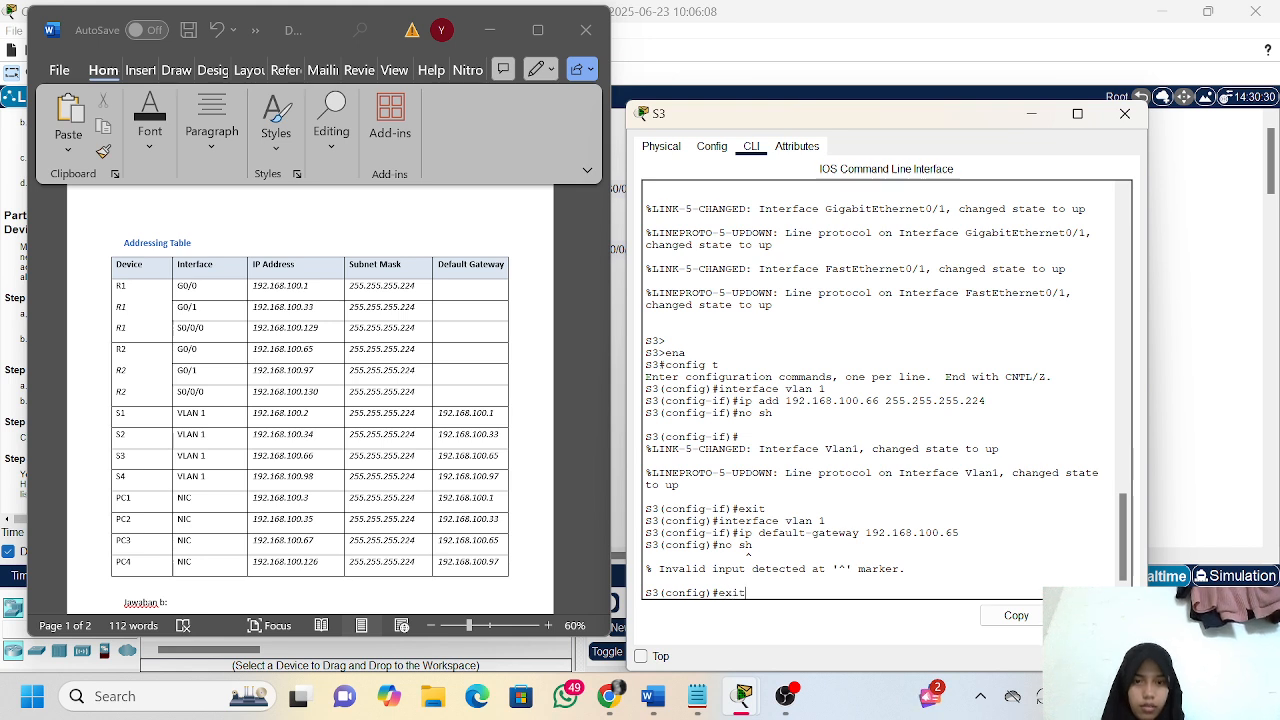
pyautogui.press('Return')
pyautogui.write('cop')
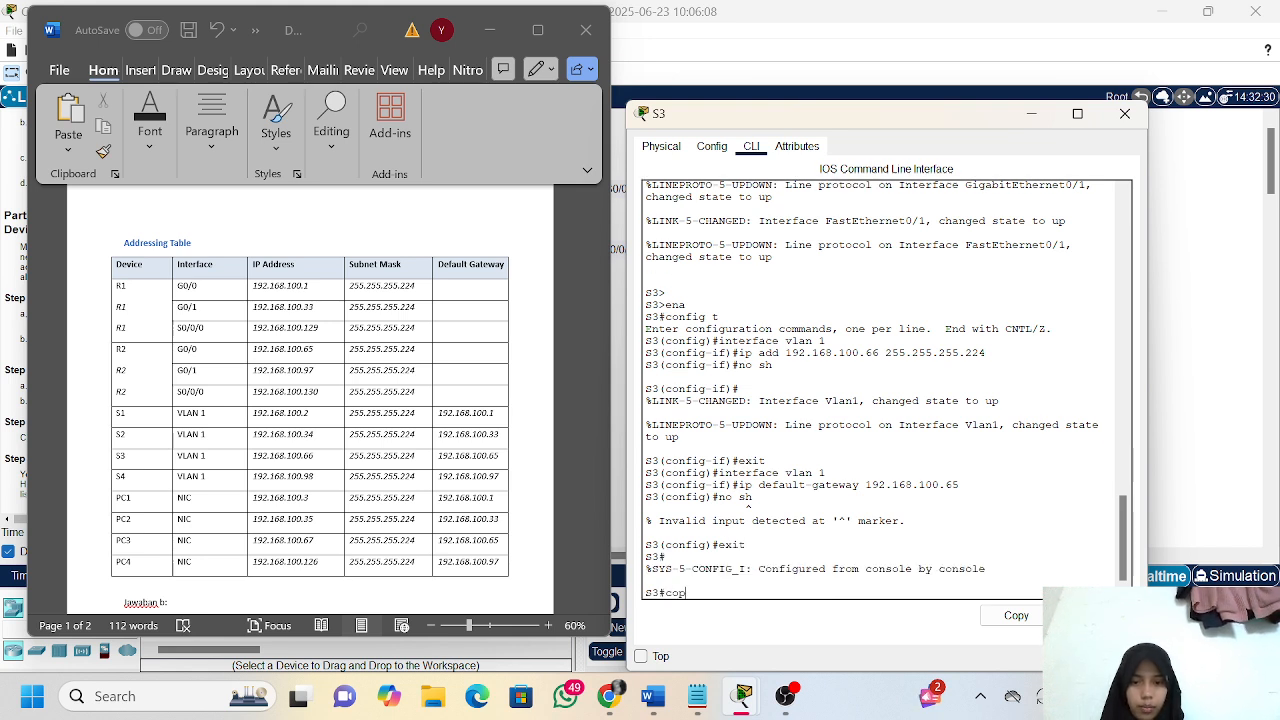
pyautogui.write('y r')
pyautogui.press('Tab')
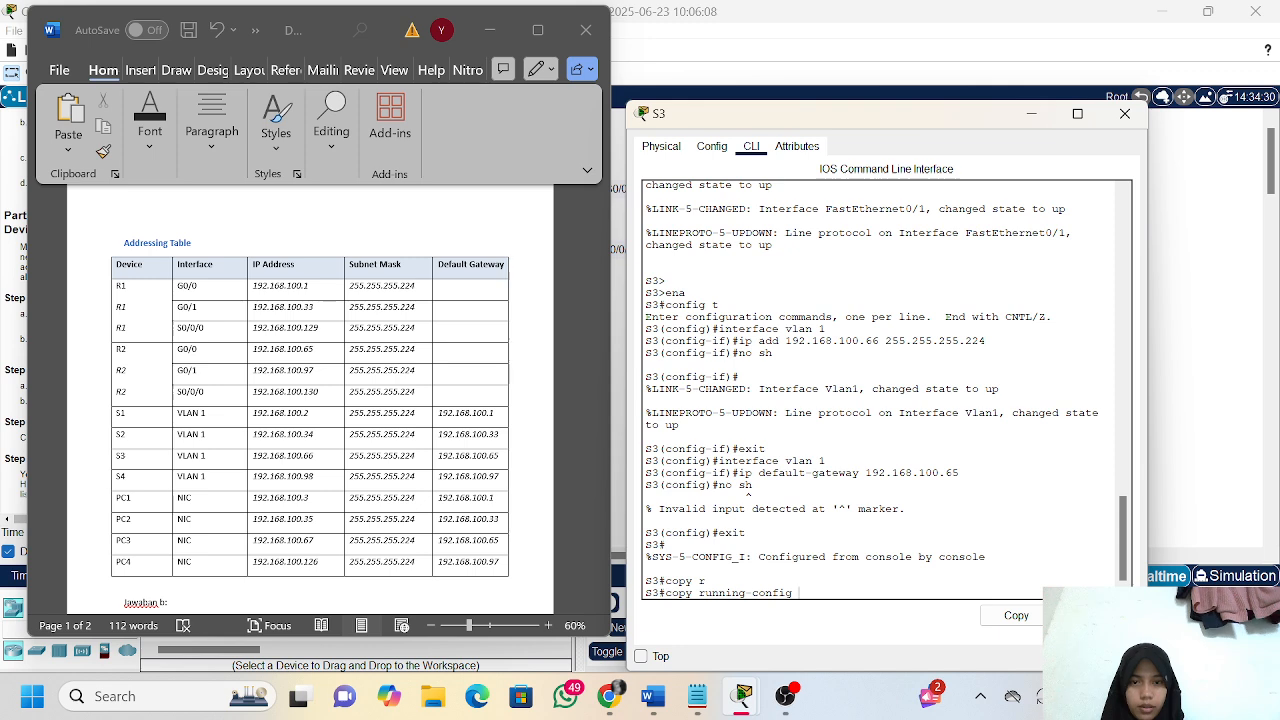
pyautogui.write('st')
pyautogui.press('Tab')
pyautogui.press('Return')
pyautogui.press('Return')
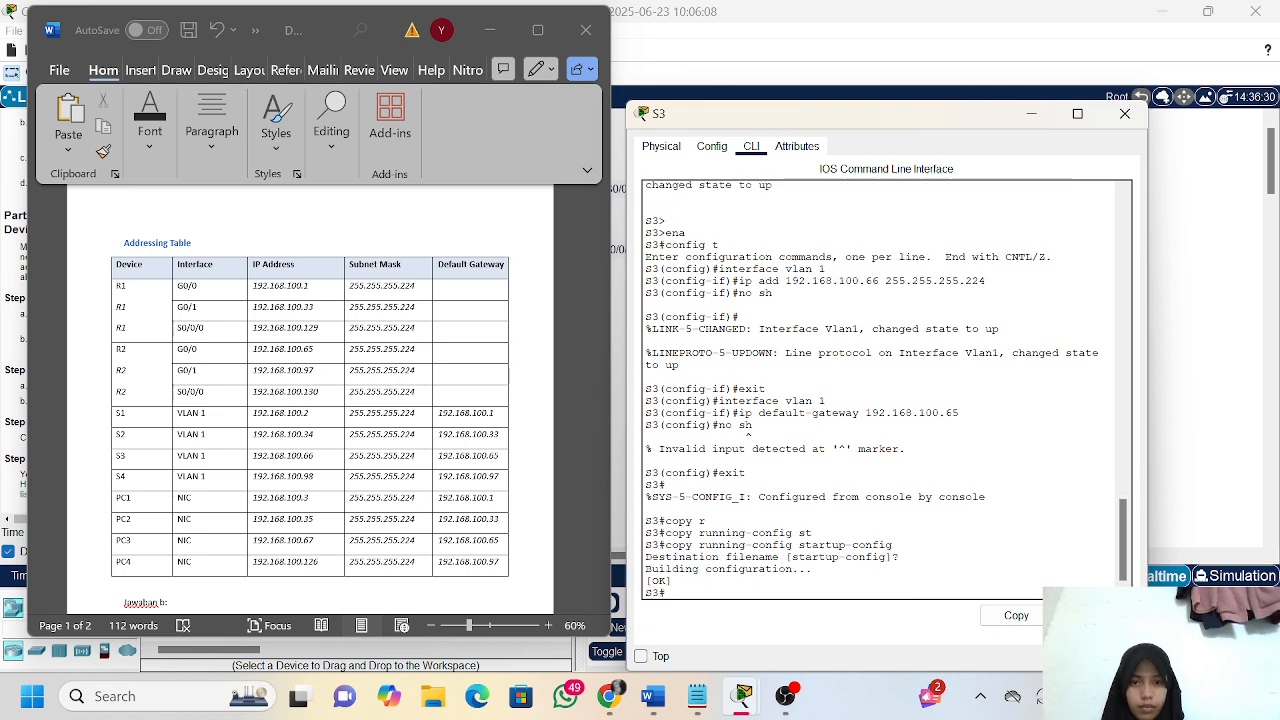
# Put away S3's command line and the addressing table, examine the assessment items in the activity results, and return to the topology
pyautogui.click(641, 113)
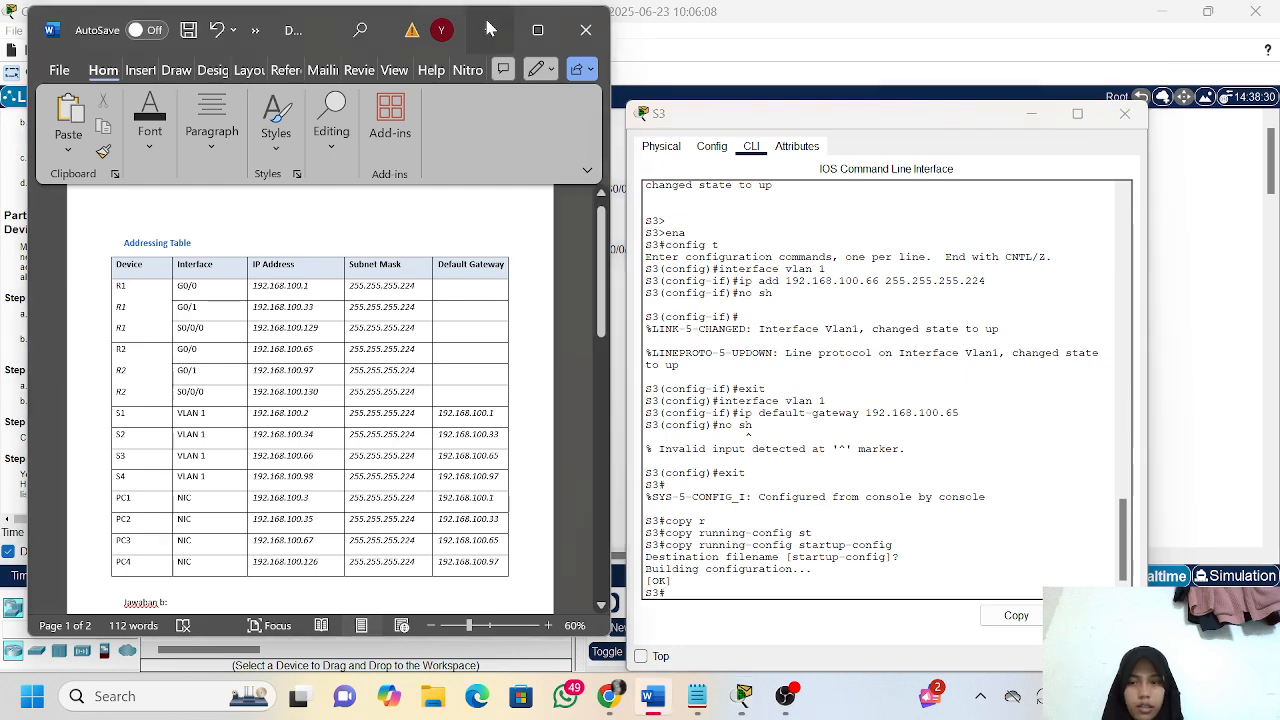
pyautogui.click(110, 551)
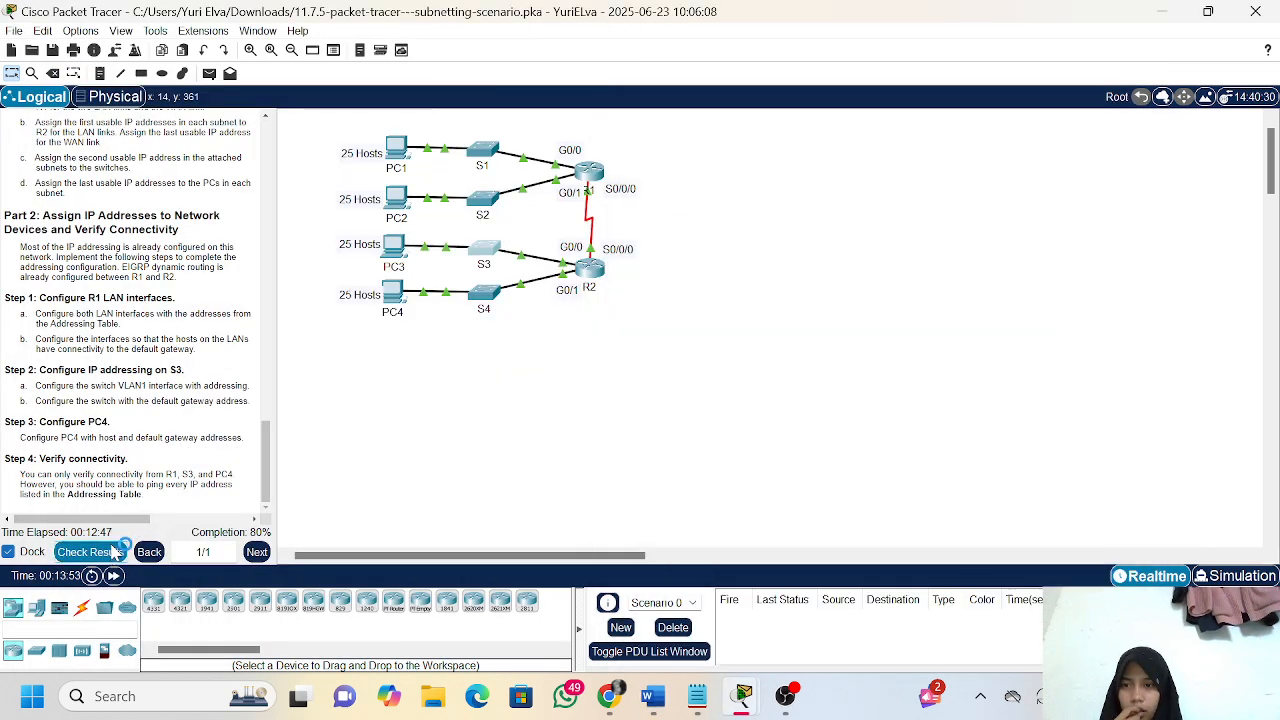
pyautogui.click(146, 110)
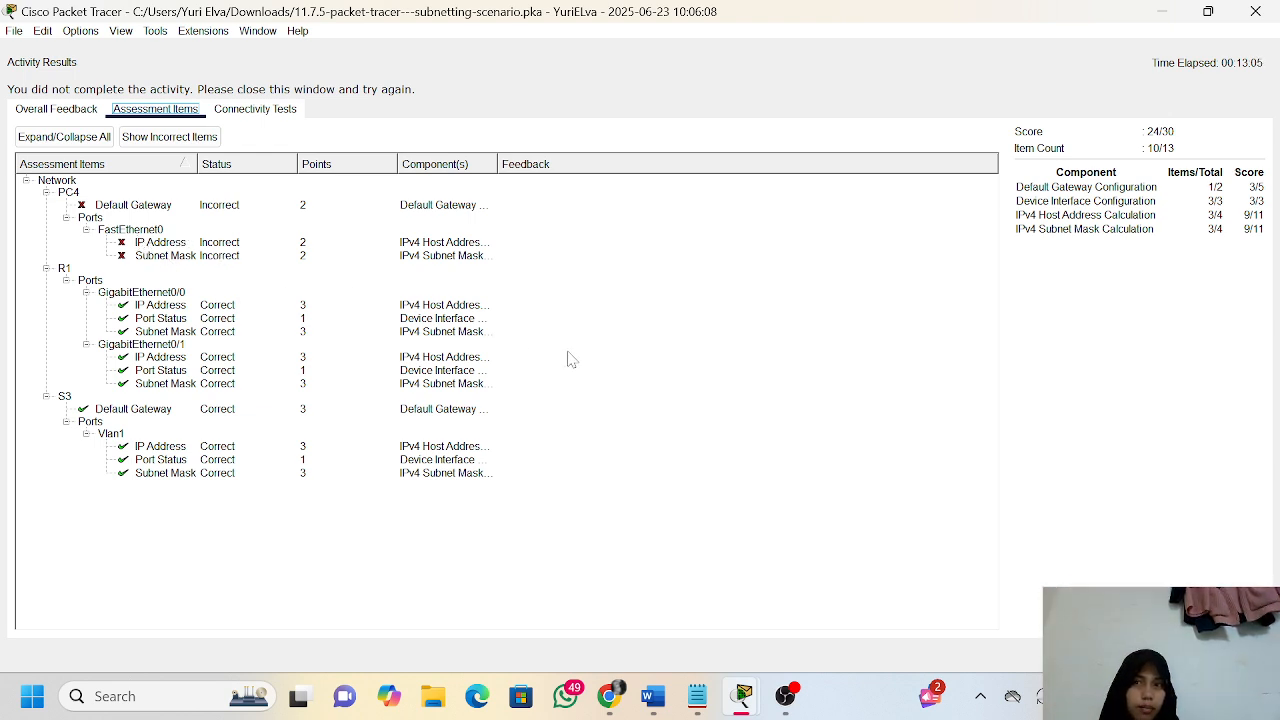
pyautogui.click(1236, 655)
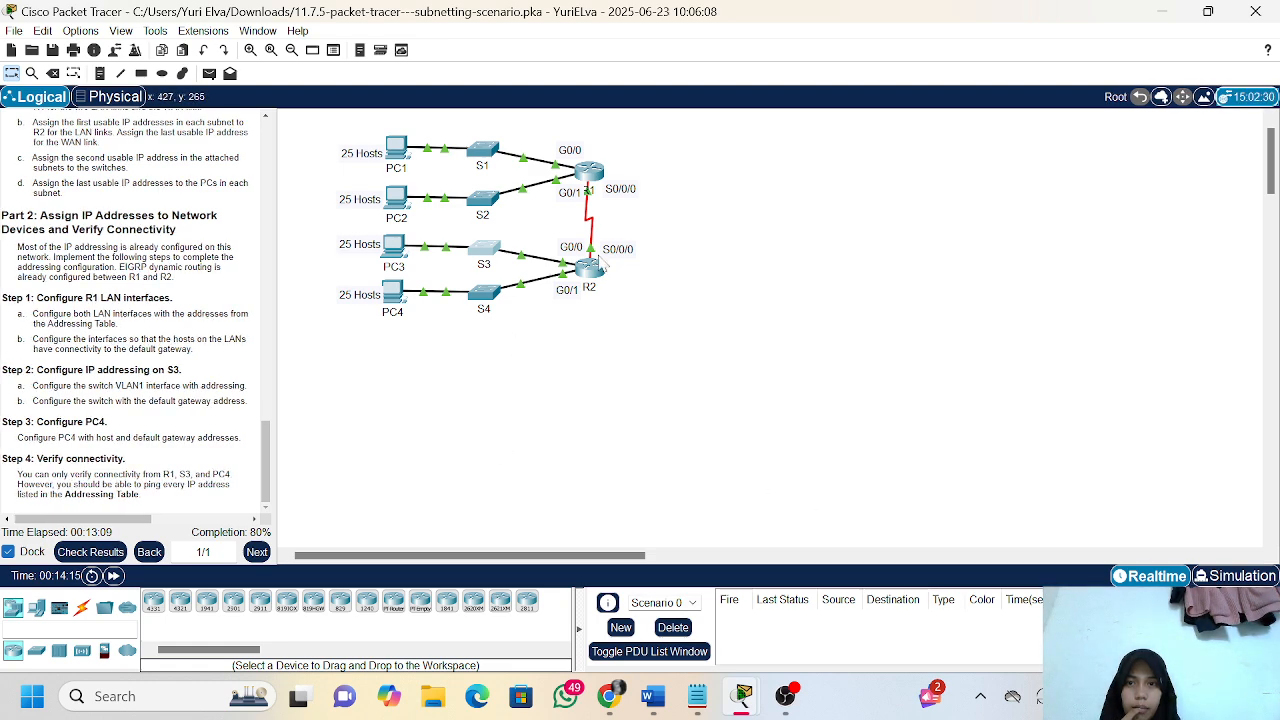
# Open PC4's IP Configuration and arrange its window beside the Word addressing table
pyautogui.click(396, 293)
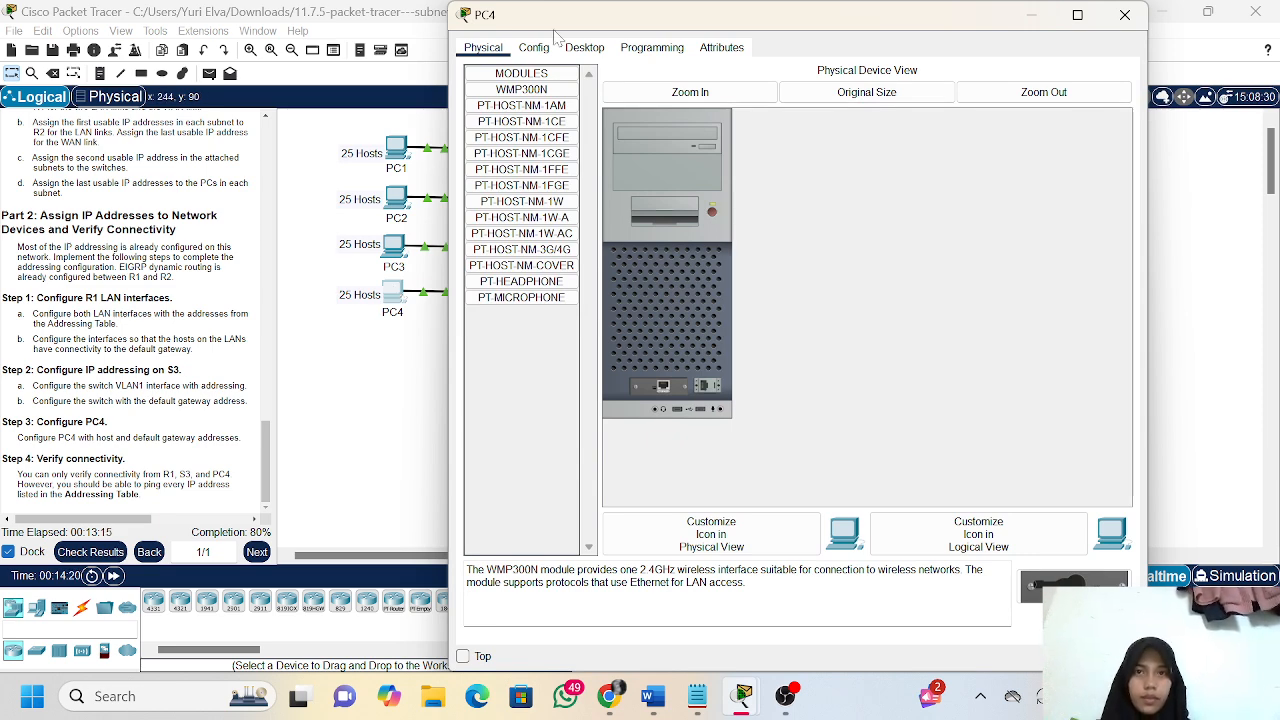
pyautogui.click(584, 49)
pyautogui.click(537, 112)
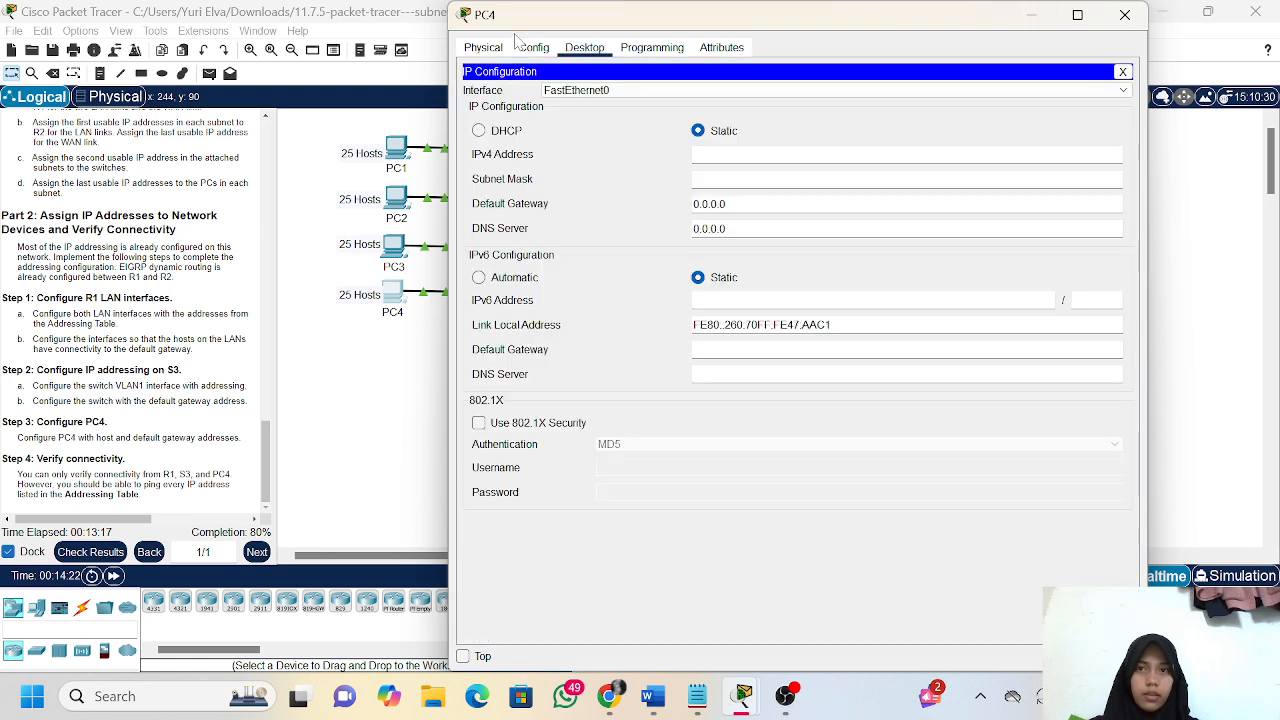
pyautogui.moveTo(451, 7); pyautogui.dragTo(661, 129)
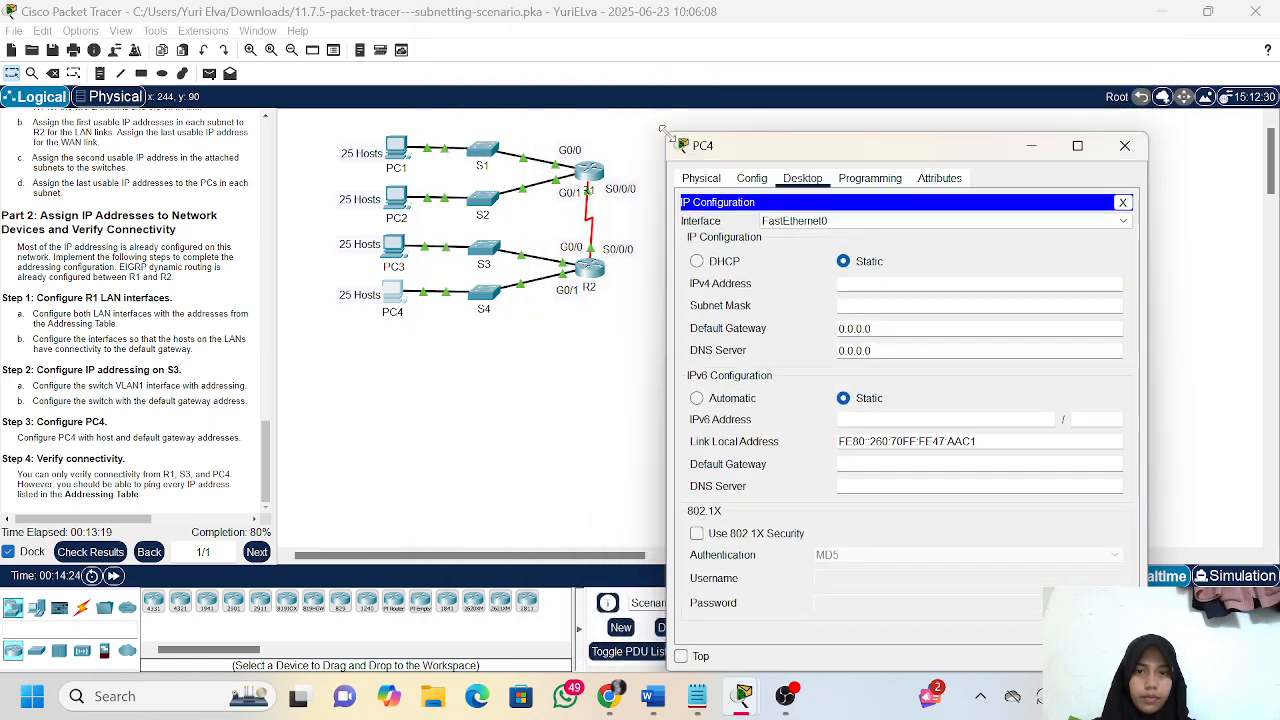
pyautogui.moveTo(977, 148); pyautogui.dragTo(968, 70)
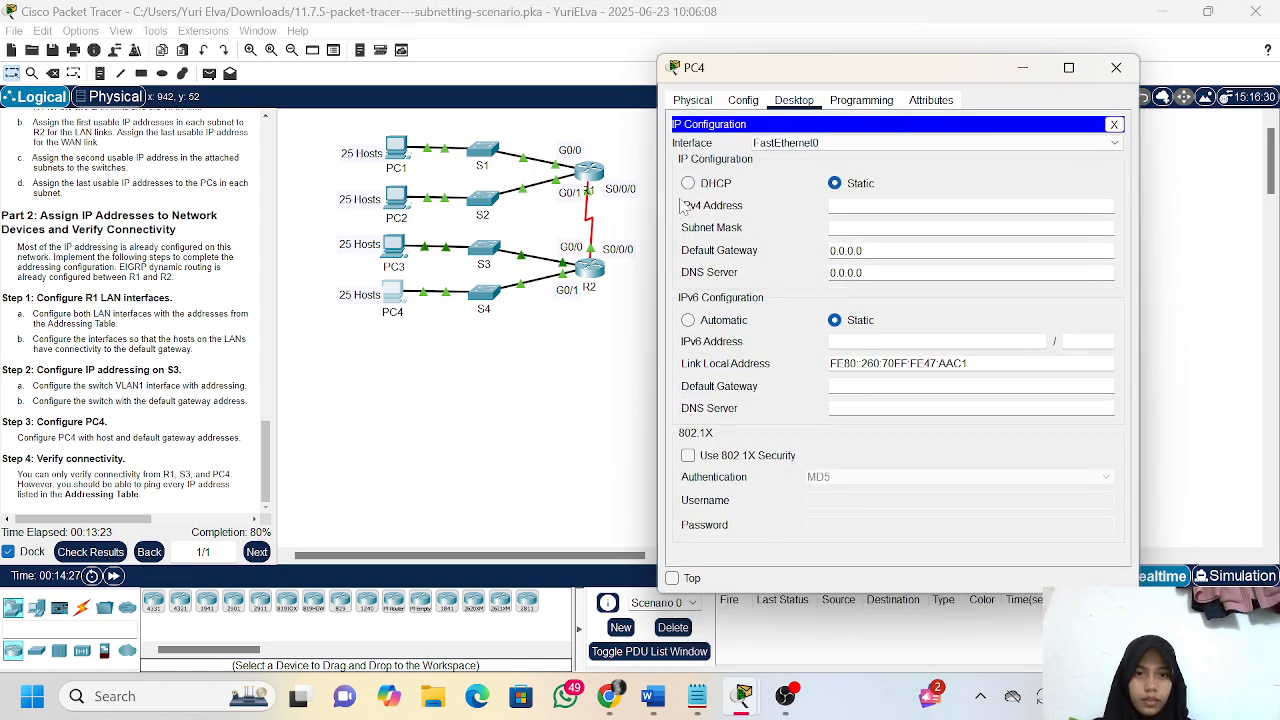
pyautogui.click(653, 696)
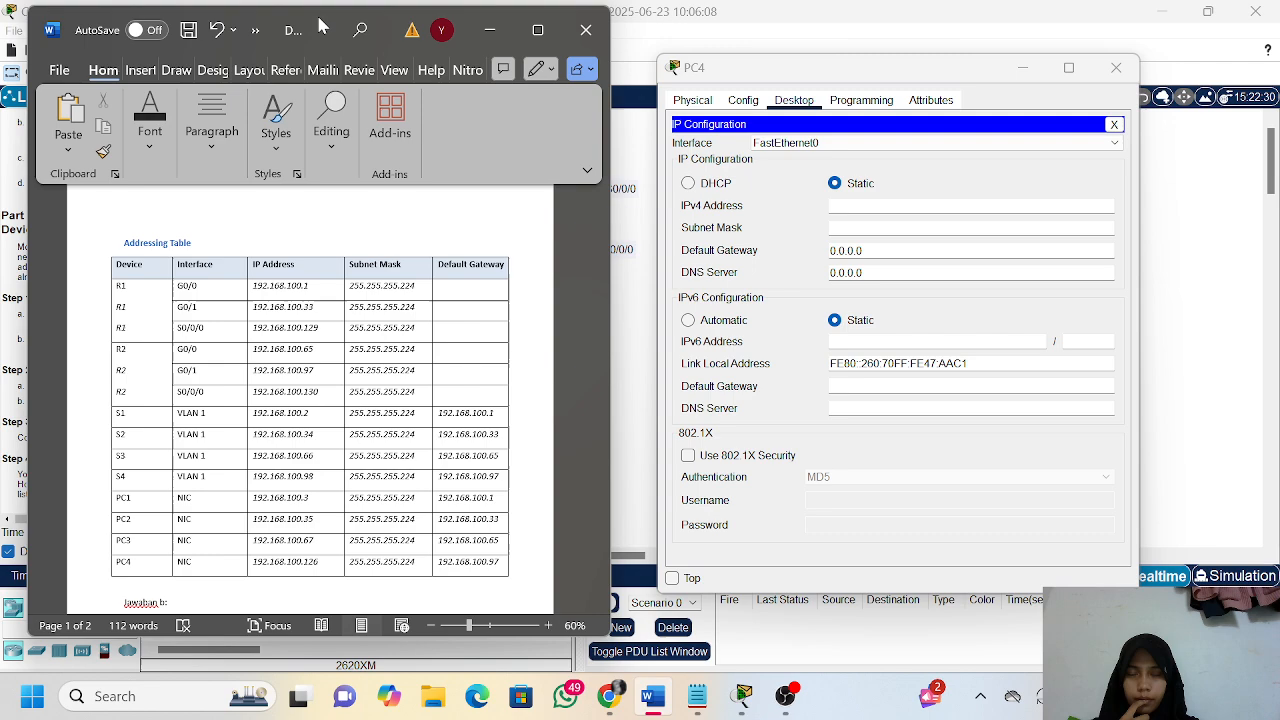
pyautogui.moveTo(286, 32); pyautogui.dragTo(443, 29)
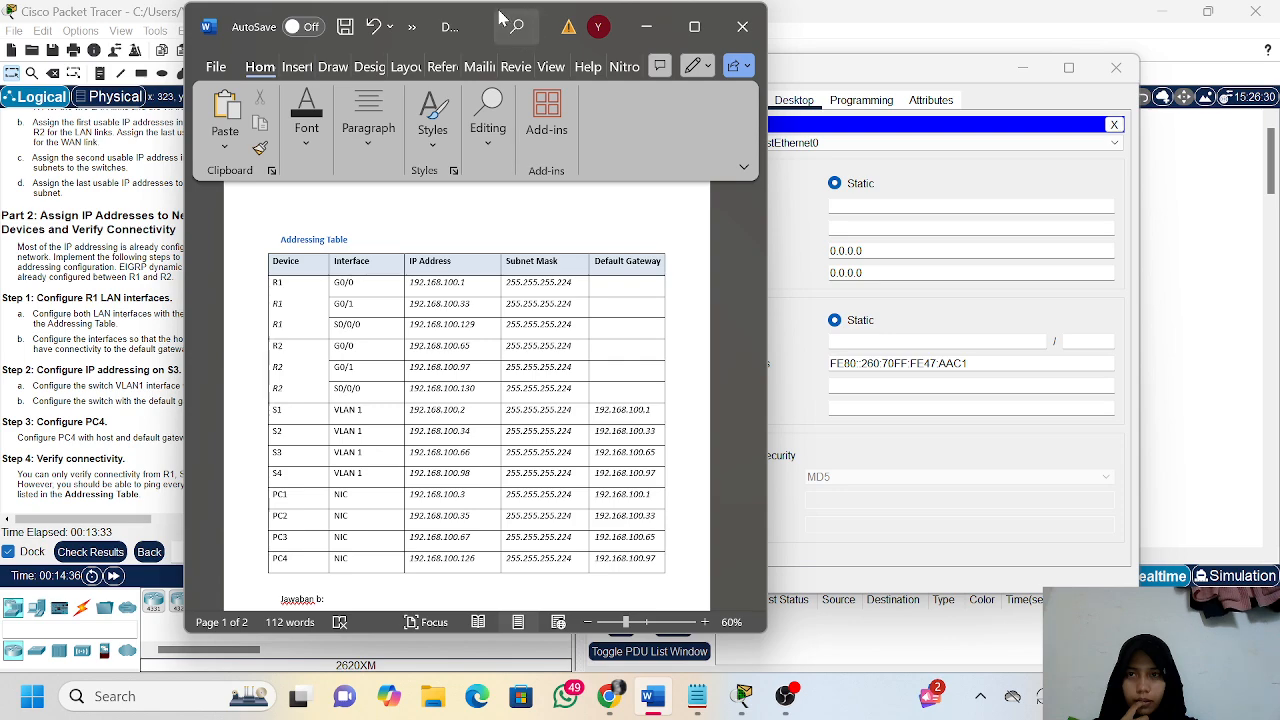
pyautogui.moveTo(500, 20); pyautogui.dragTo(381, 22)
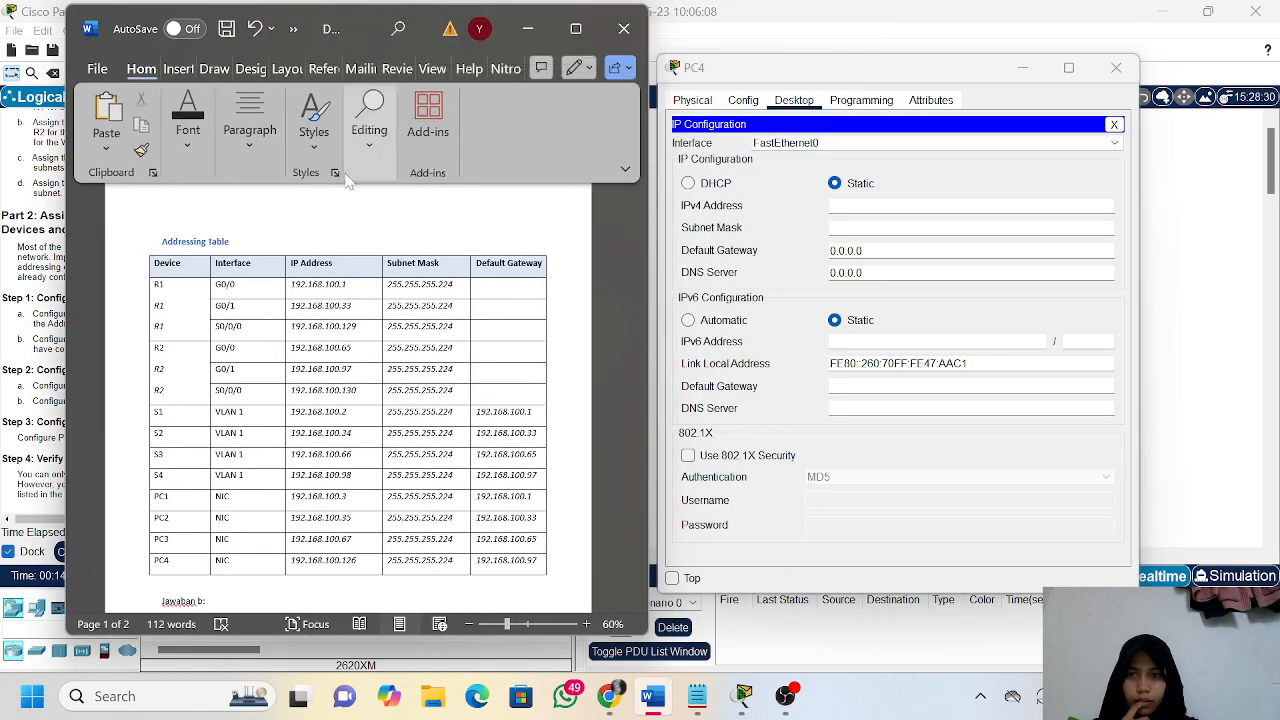
# Set PC4's static IPv4 address to 192.168.100.126, subnet mask to 255.255.255.224 and default gateway to 192.168.100.97
pyautogui.click(852, 205)
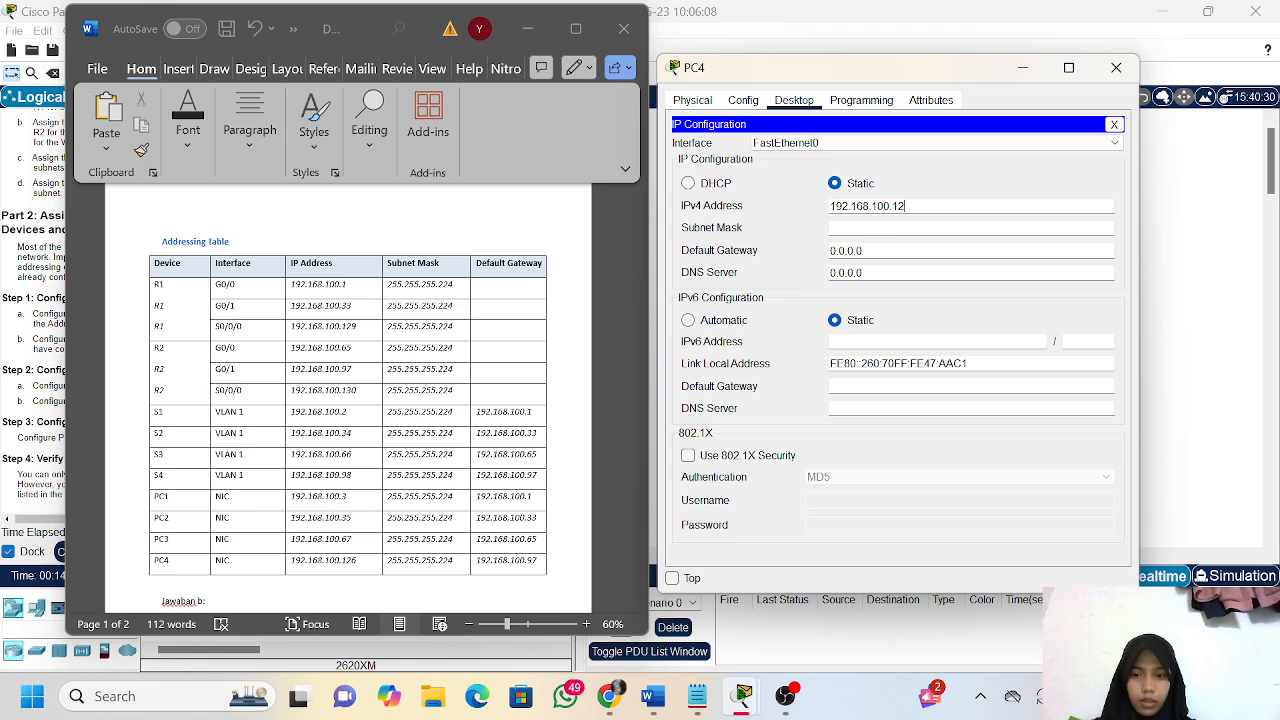
pyautogui.press('Tab')
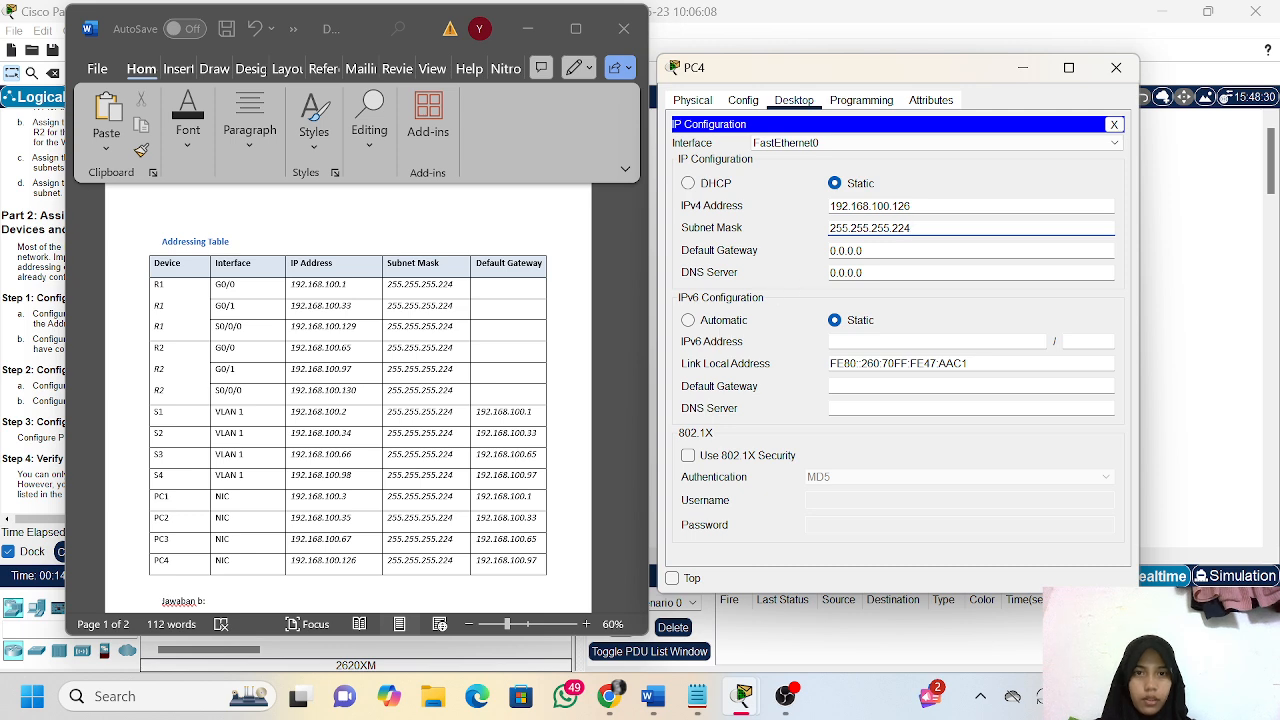
pyautogui.click(866, 251)
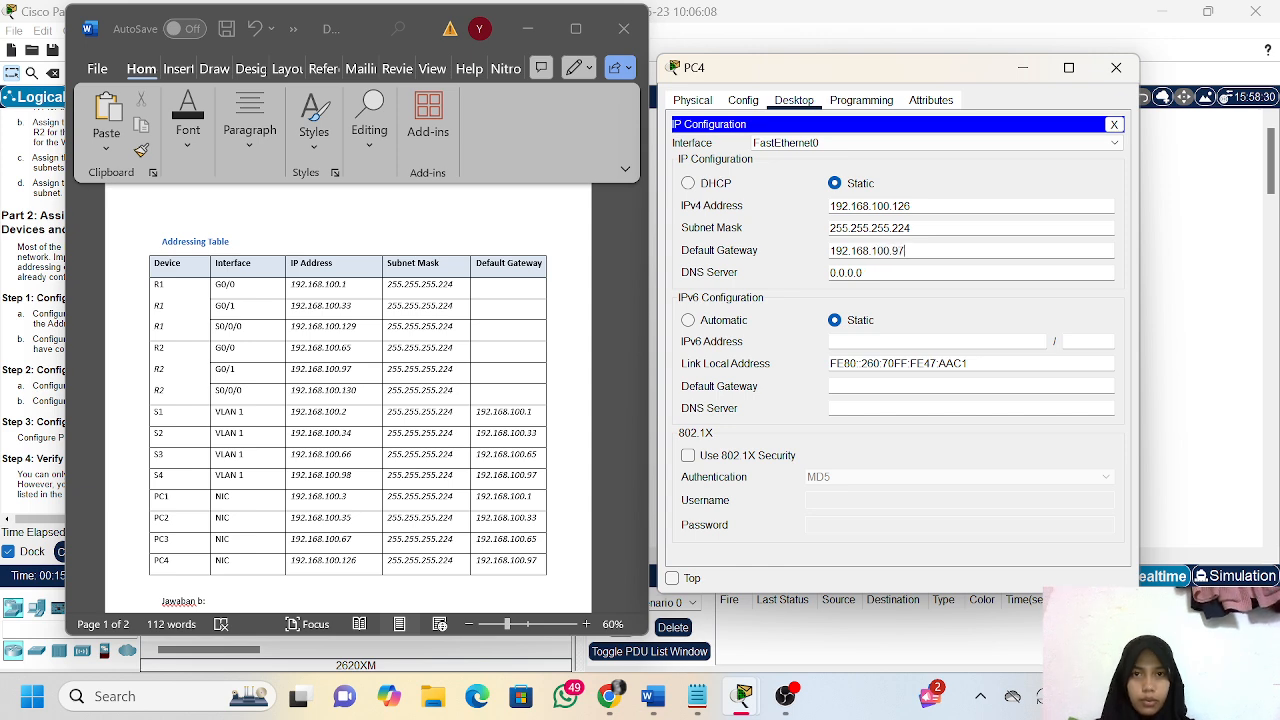
pyautogui.moveTo(754, 68)
pyautogui.mouseDown()
pyautogui.moveTo(612, 94)
pyautogui.moveTo(210, 106)
pyautogui.moveTo(743, 59)
pyautogui.mouseUp()
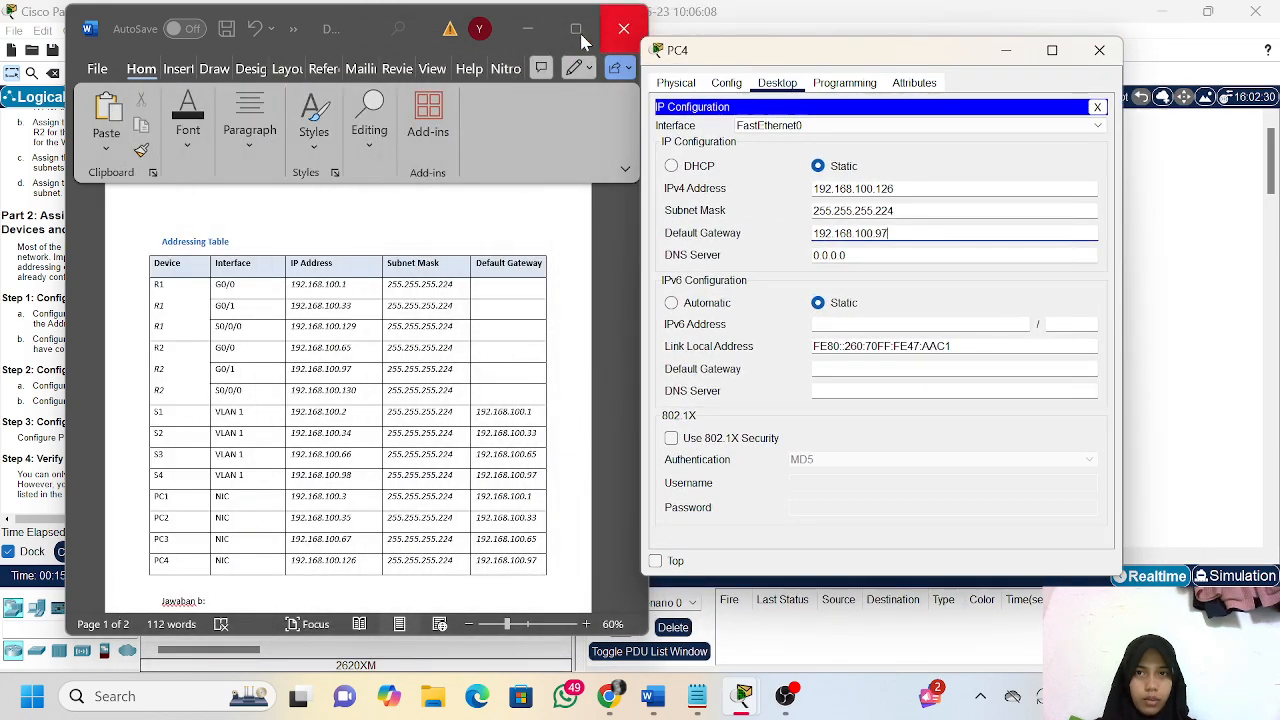
# Close PC4's configuration window and minimize the Word addressing table
pyautogui.click(527, 29)
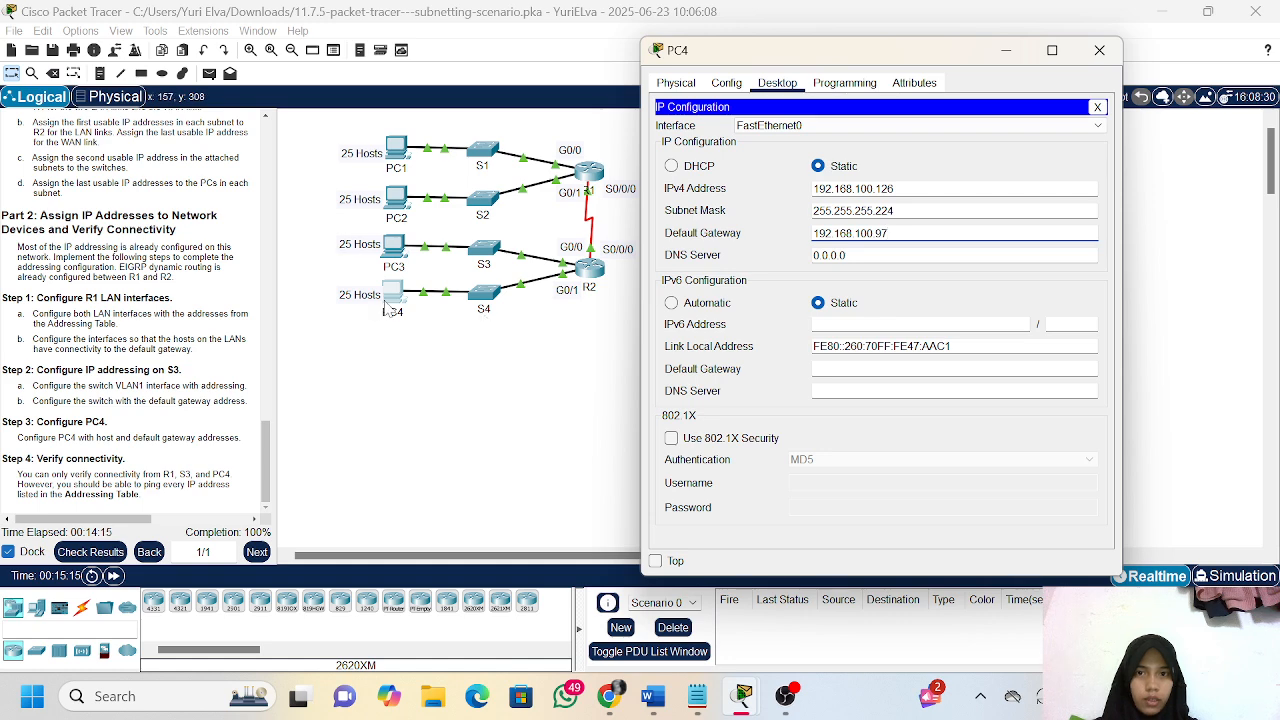
pyautogui.click(653, 690)
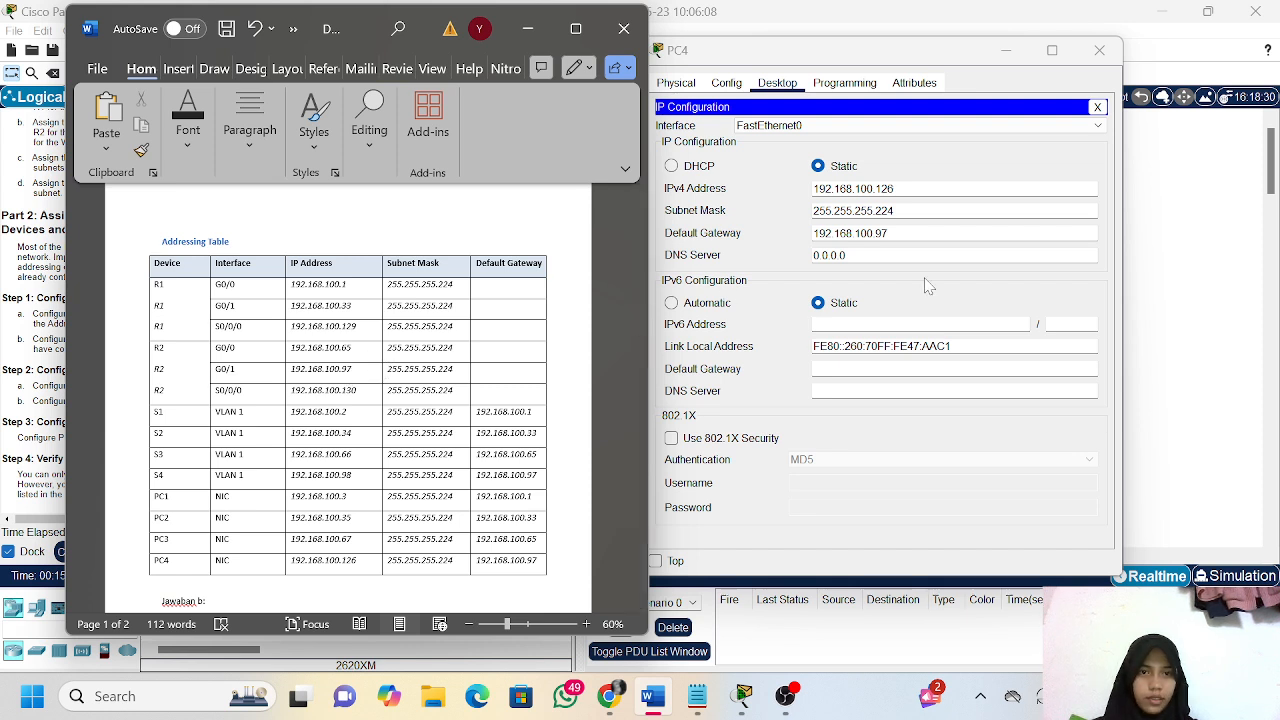
pyautogui.click(1112, 56)
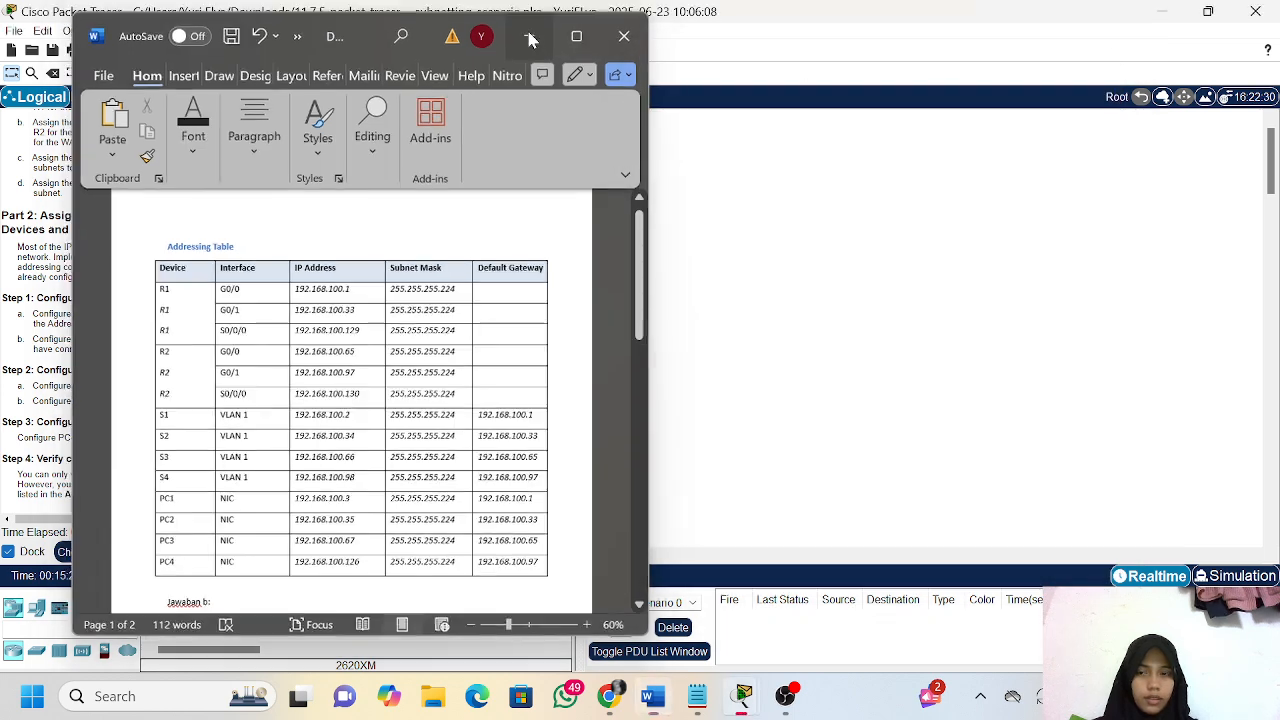
pyautogui.click(530, 38)
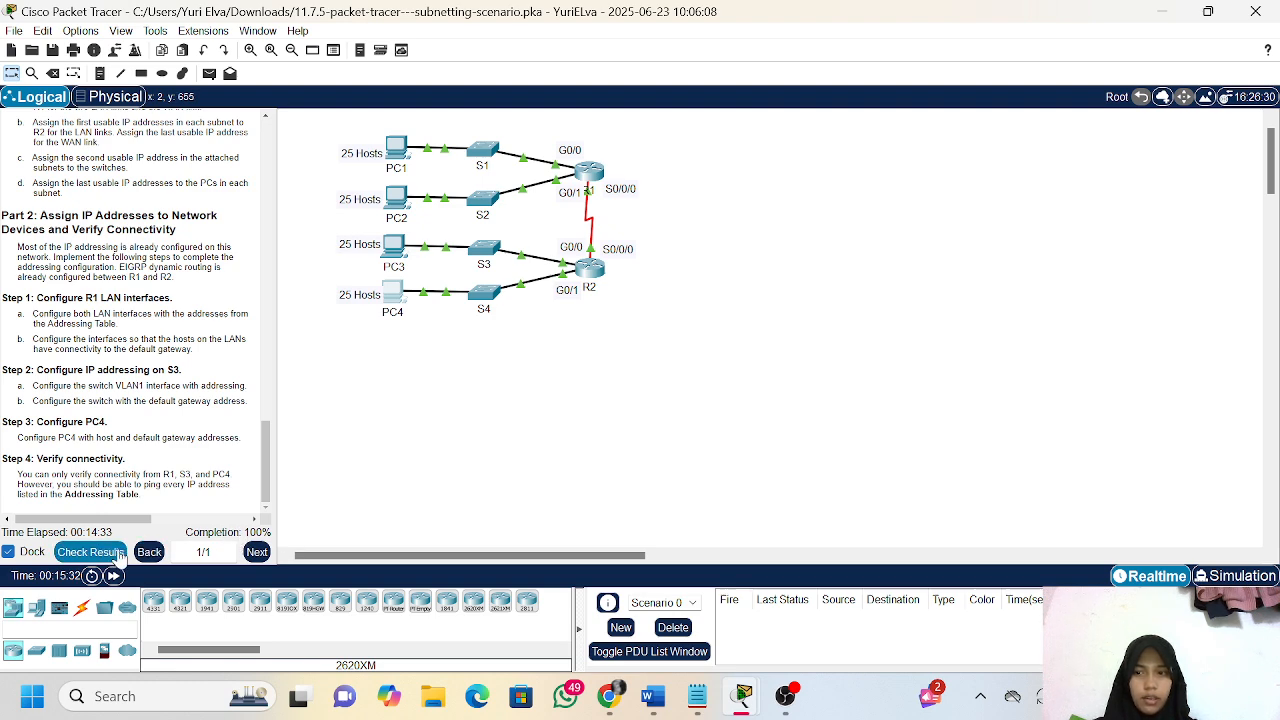
# Check the results for the PC4, R1 and S3 assessment items and go back to the topology
pyautogui.click(118, 552)
pyautogui.click(170, 110)
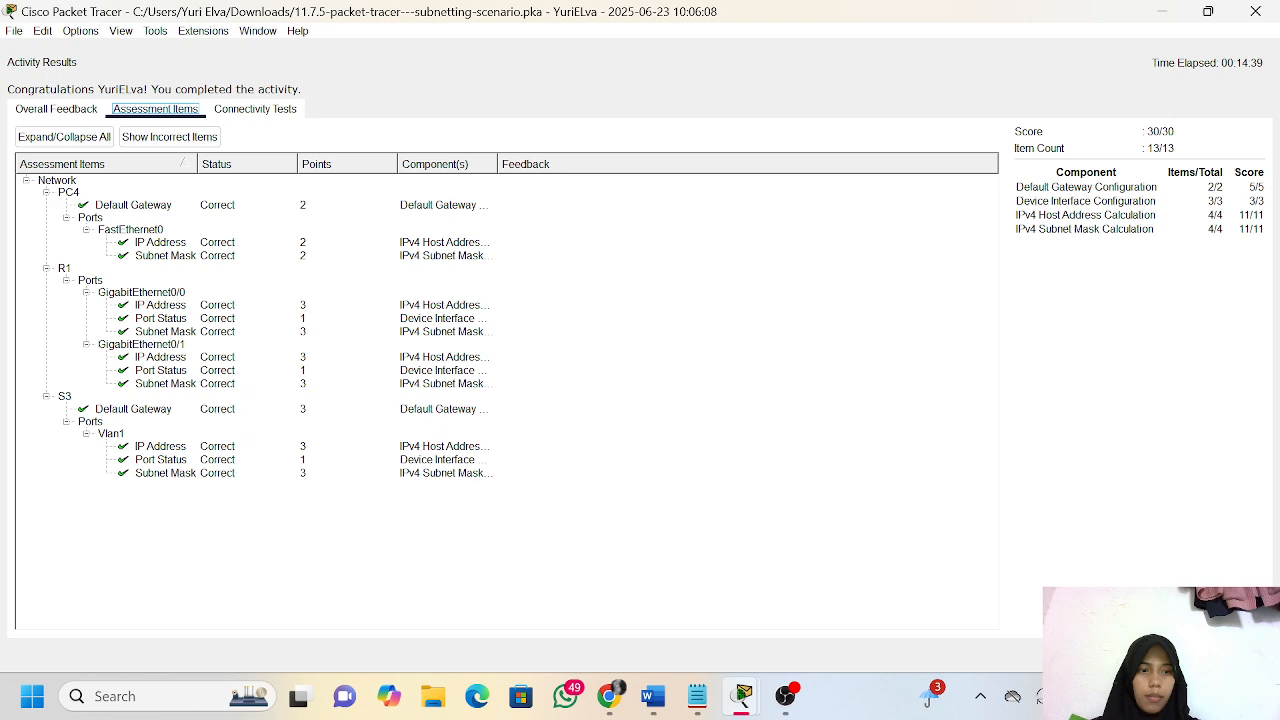
pyautogui.click(1238, 655)
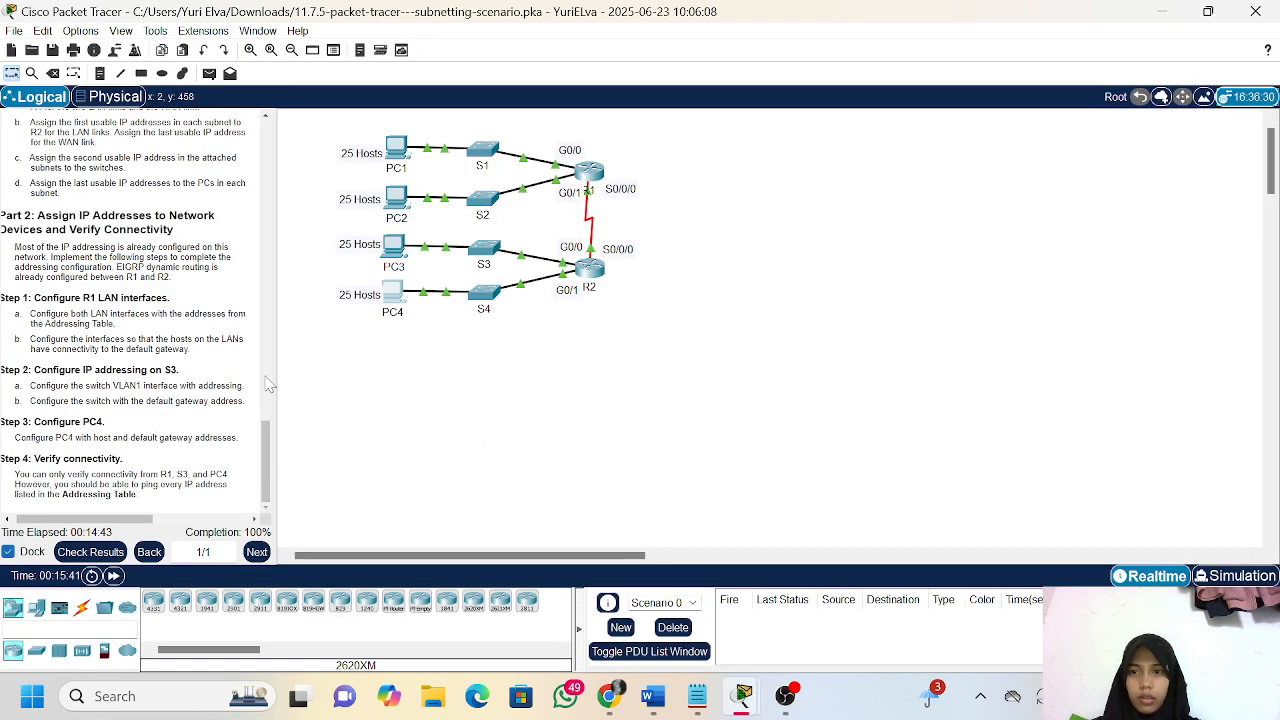
# Test connectivity by sending simple PDUs from R2 to S4 and from R1 to R2
pyautogui.moveTo(274, 374); pyautogui.dragTo(400, 366)
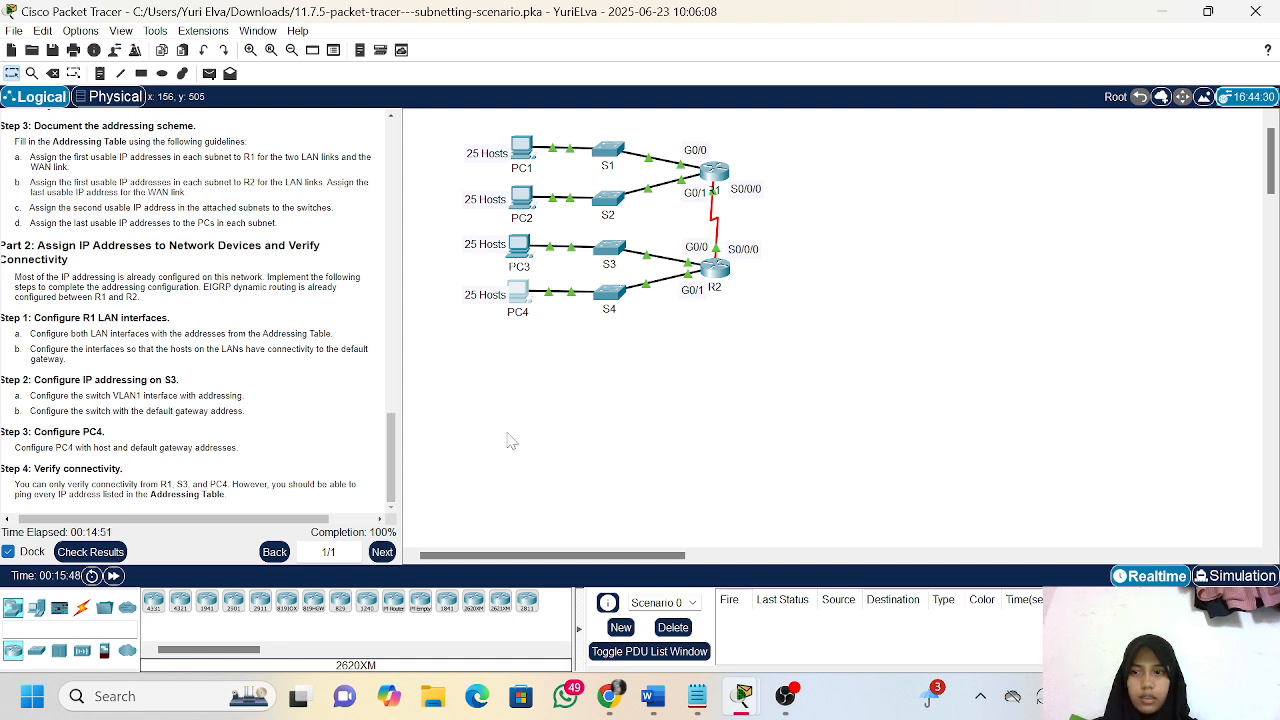
pyautogui.press('p')
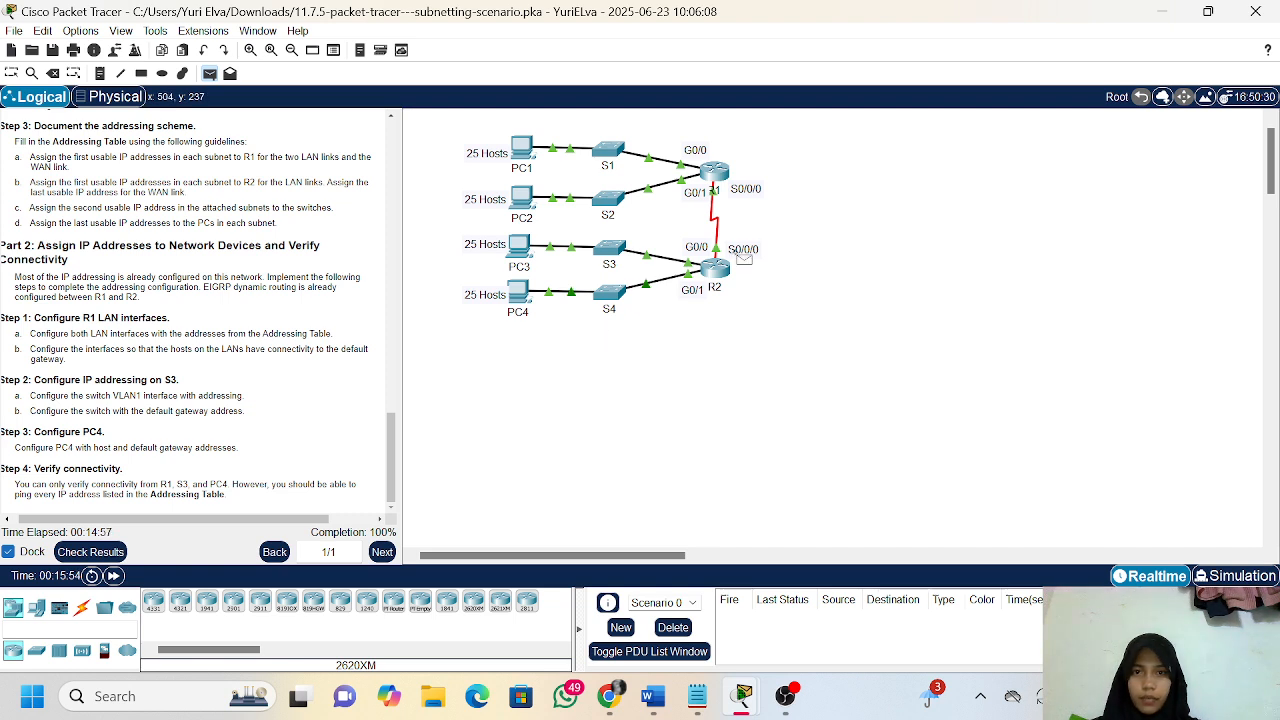
pyautogui.click(717, 270)
pyautogui.click(610, 292)
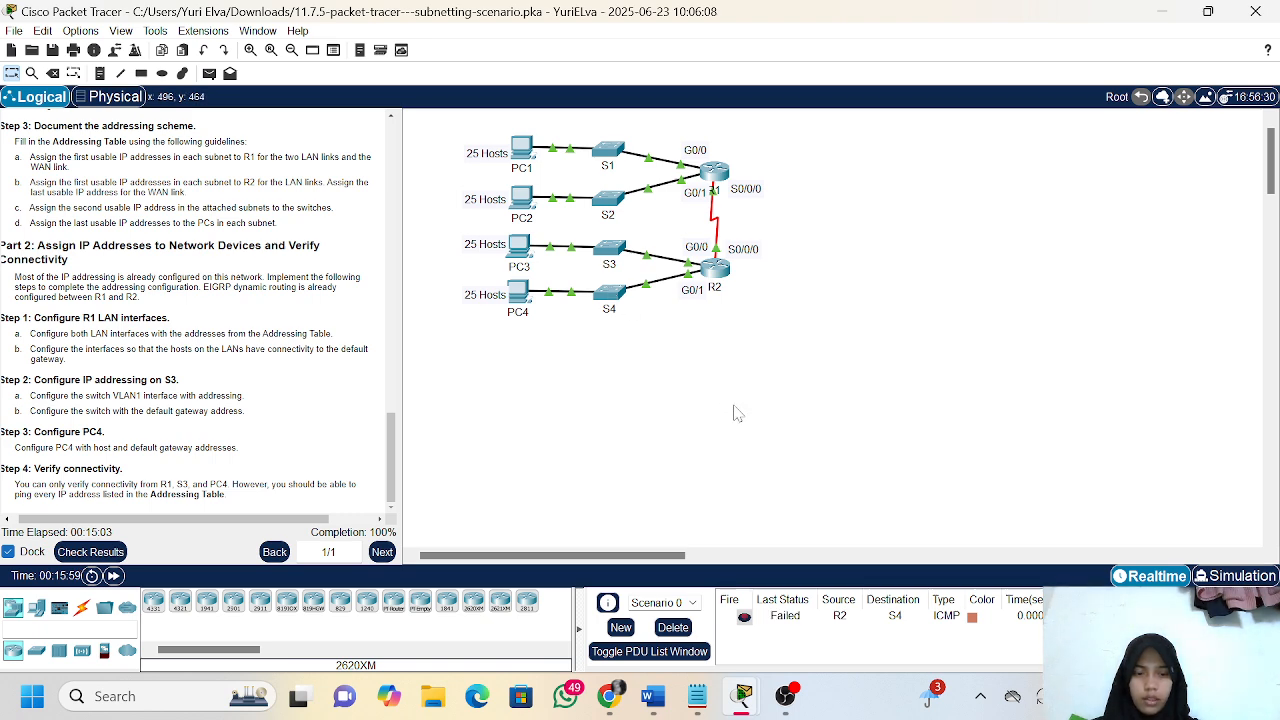
pyautogui.press('p')
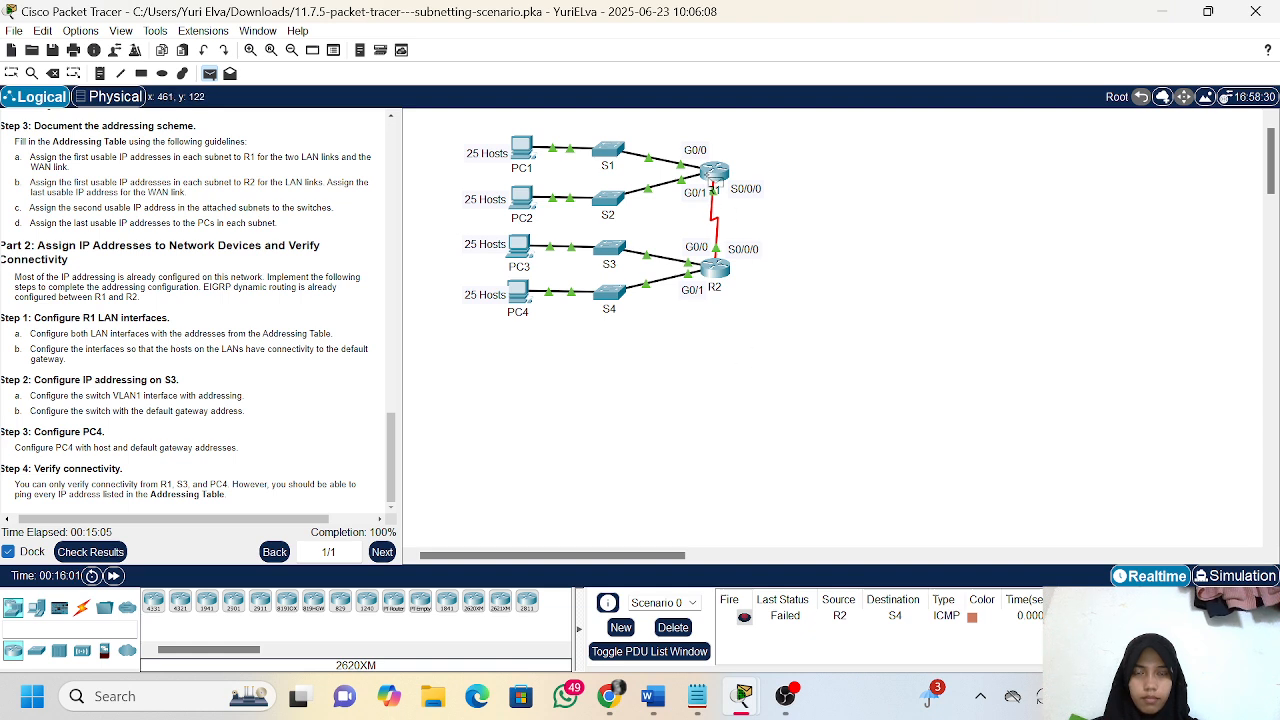
pyautogui.click(715, 172)
pyautogui.click(716, 266)
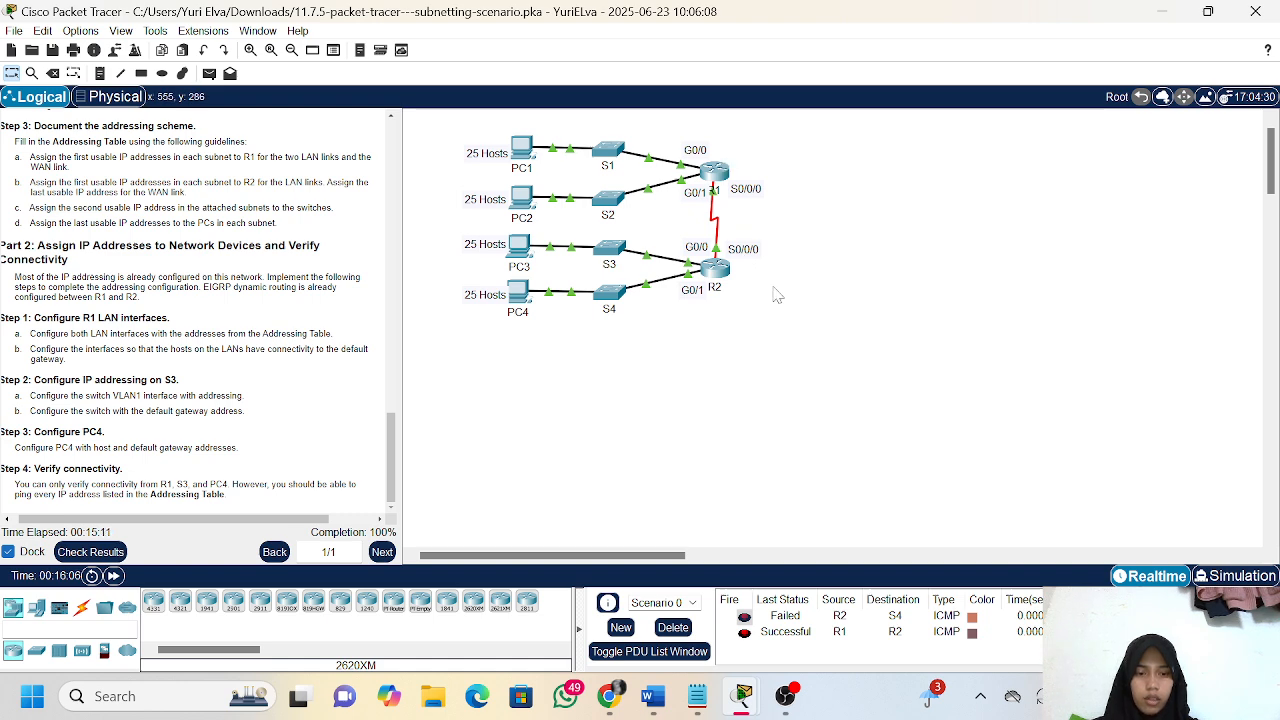
# Test connectivity between hosts by sending simple PDUs from PC3 to PC2 and from PC2 to PC1
pyautogui.press('p')
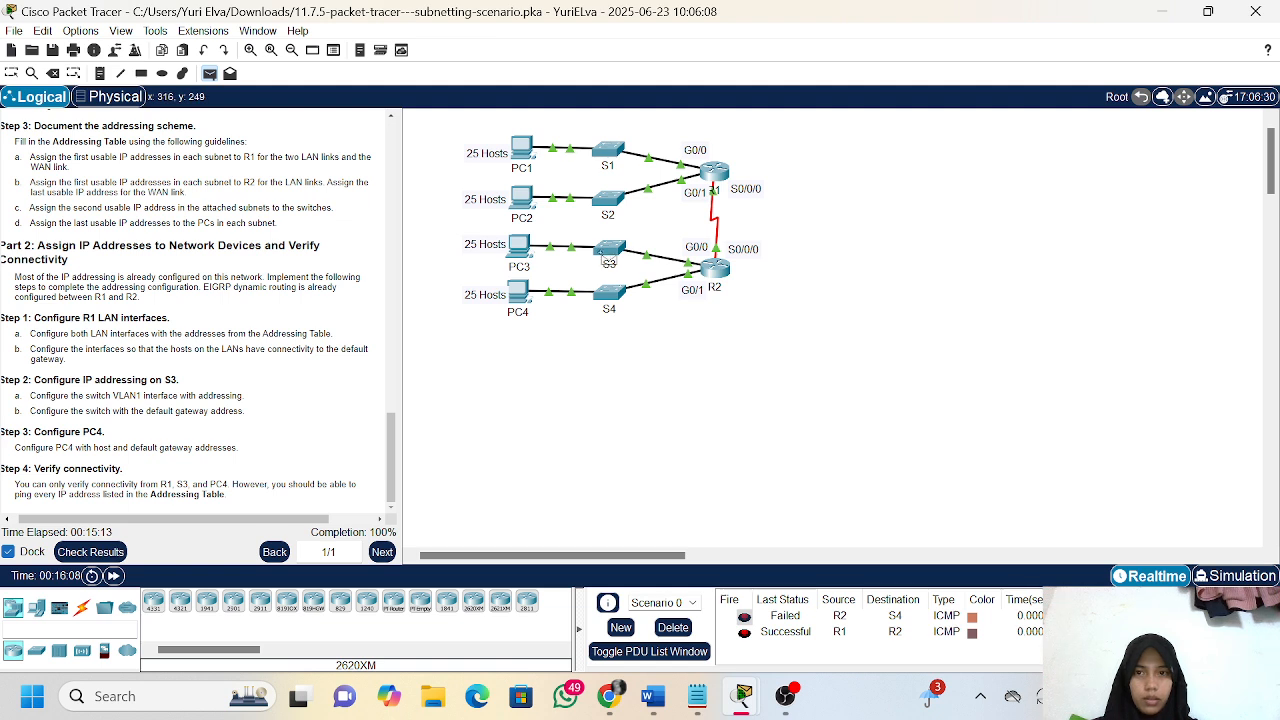
pyautogui.click(519, 248)
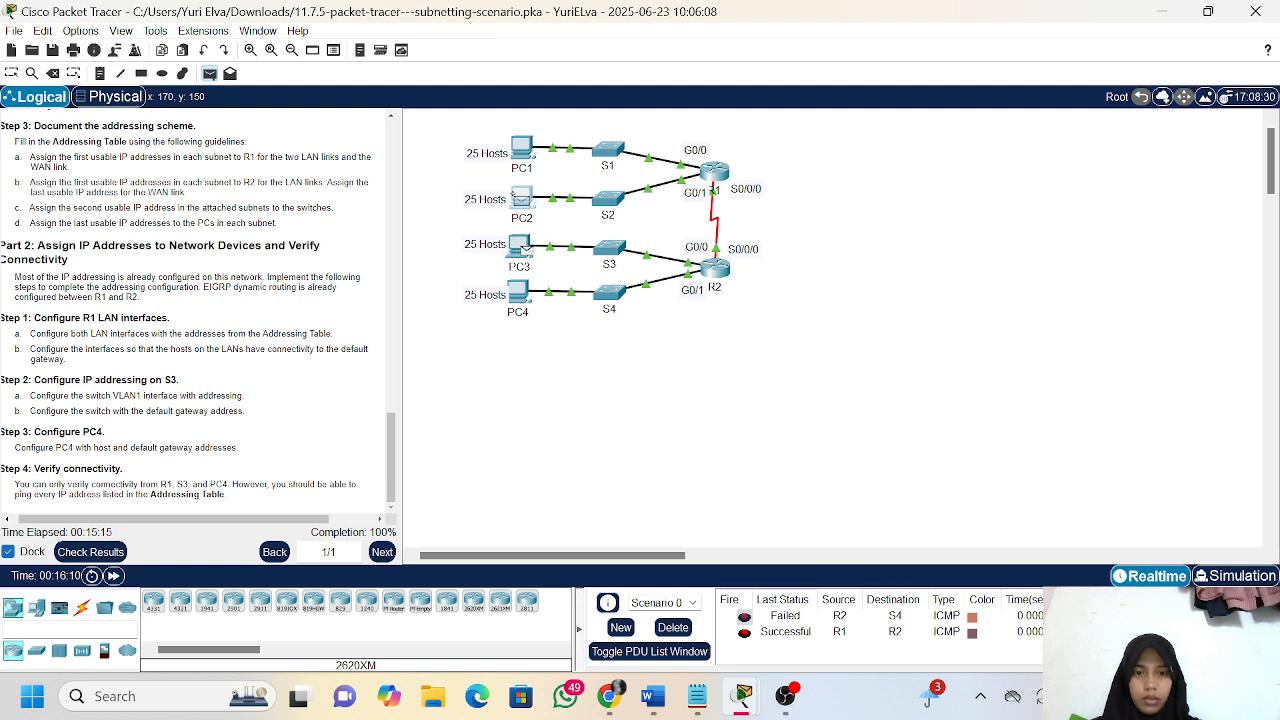
pyautogui.click(522, 200)
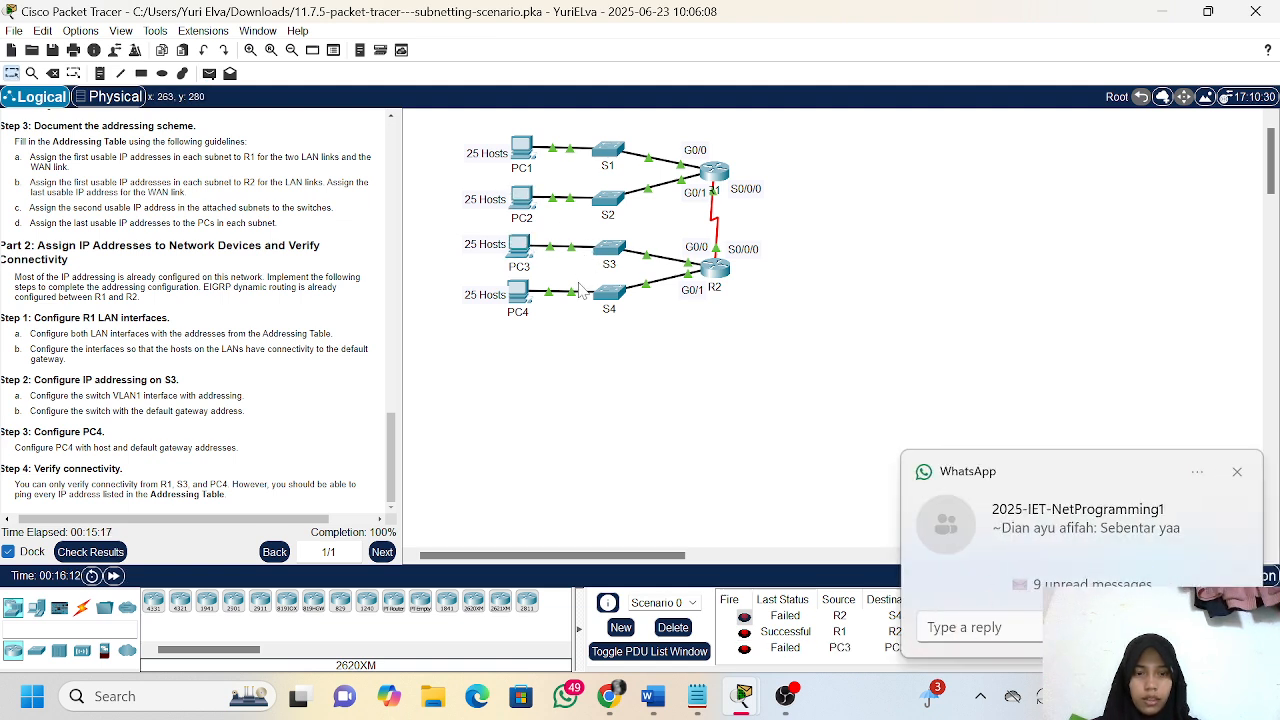
pyautogui.click(1238, 472)
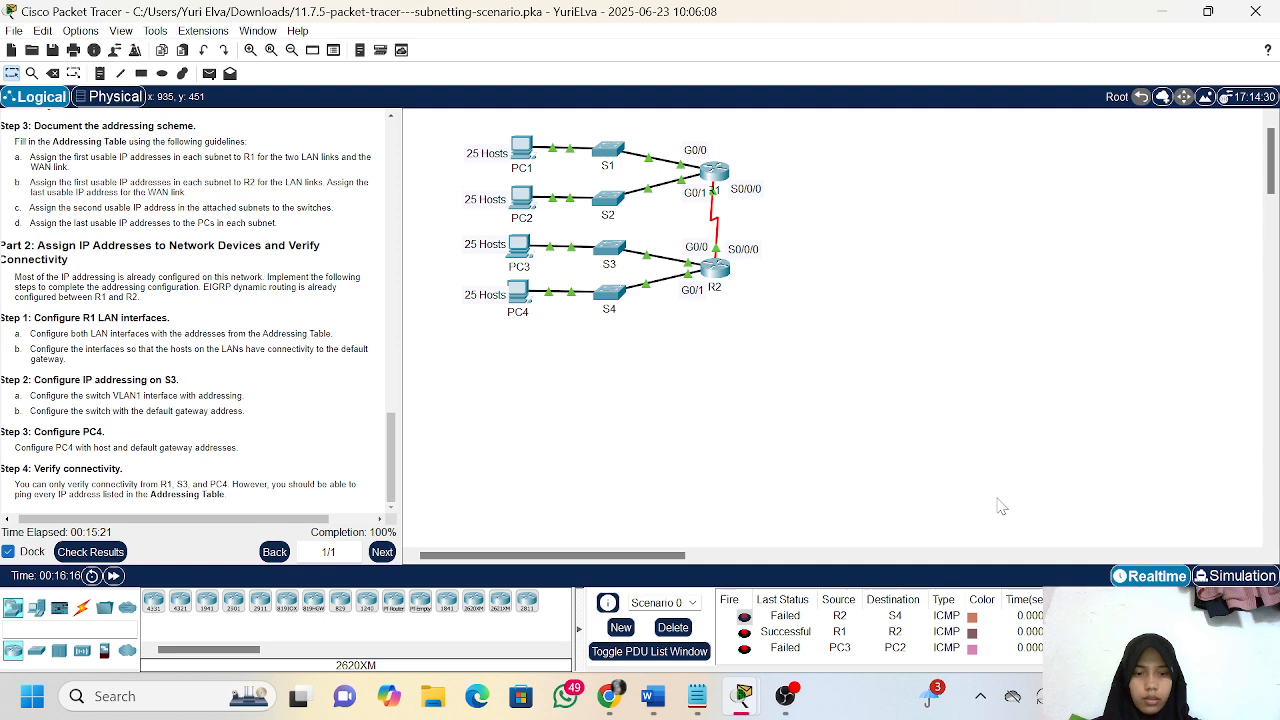
pyautogui.press('p')
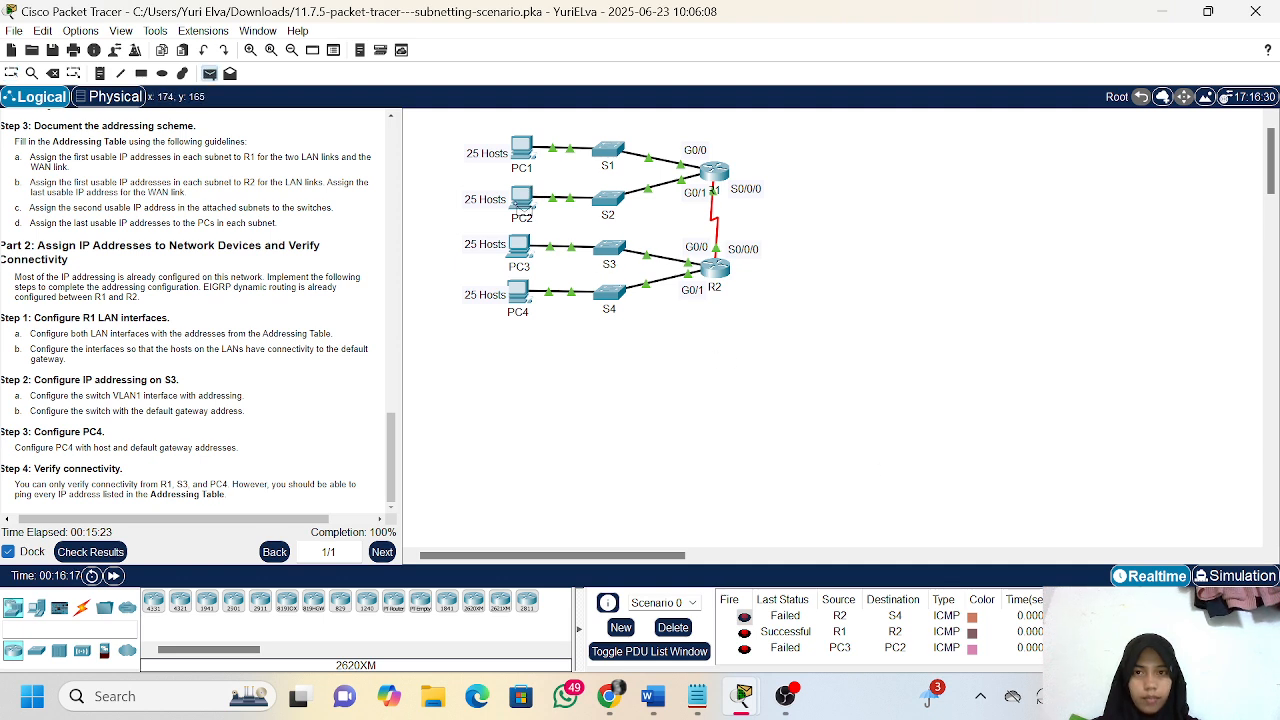
pyautogui.click(521, 199)
pyautogui.click(521, 146)
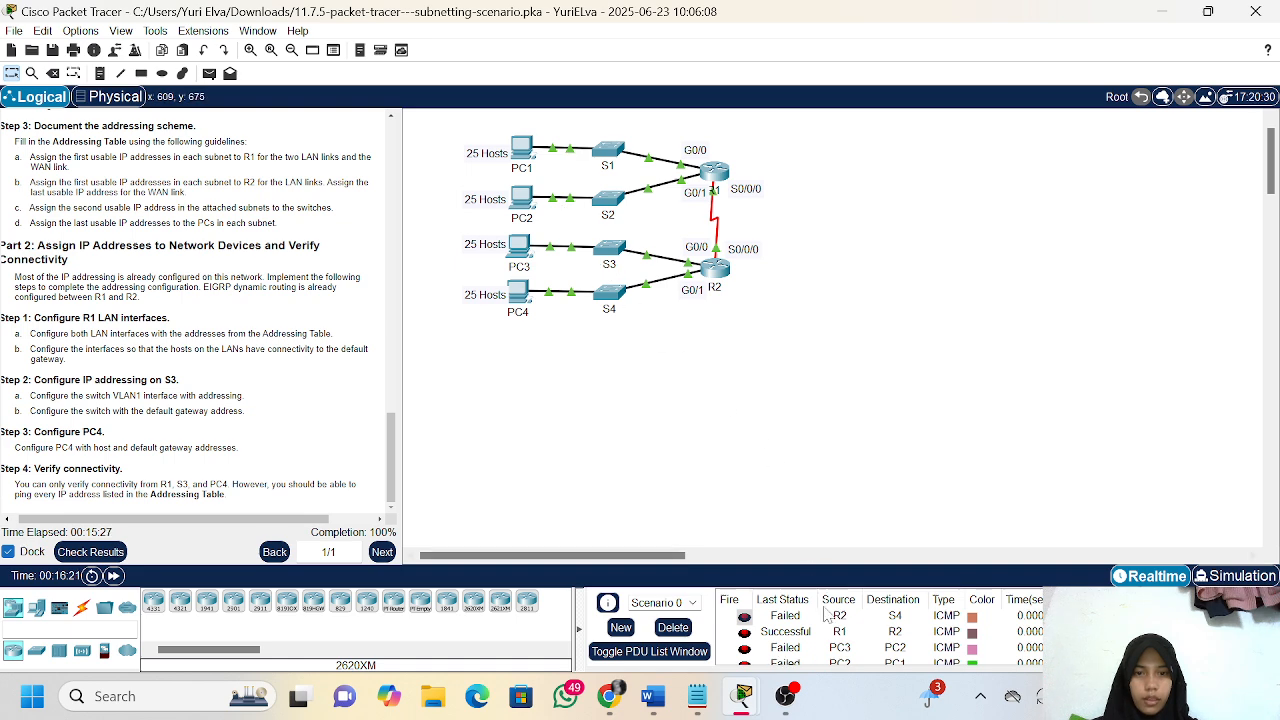
# Delete Scenario 0 to clear its test PDUs and switch to OBS
pyautogui.click(673, 628)
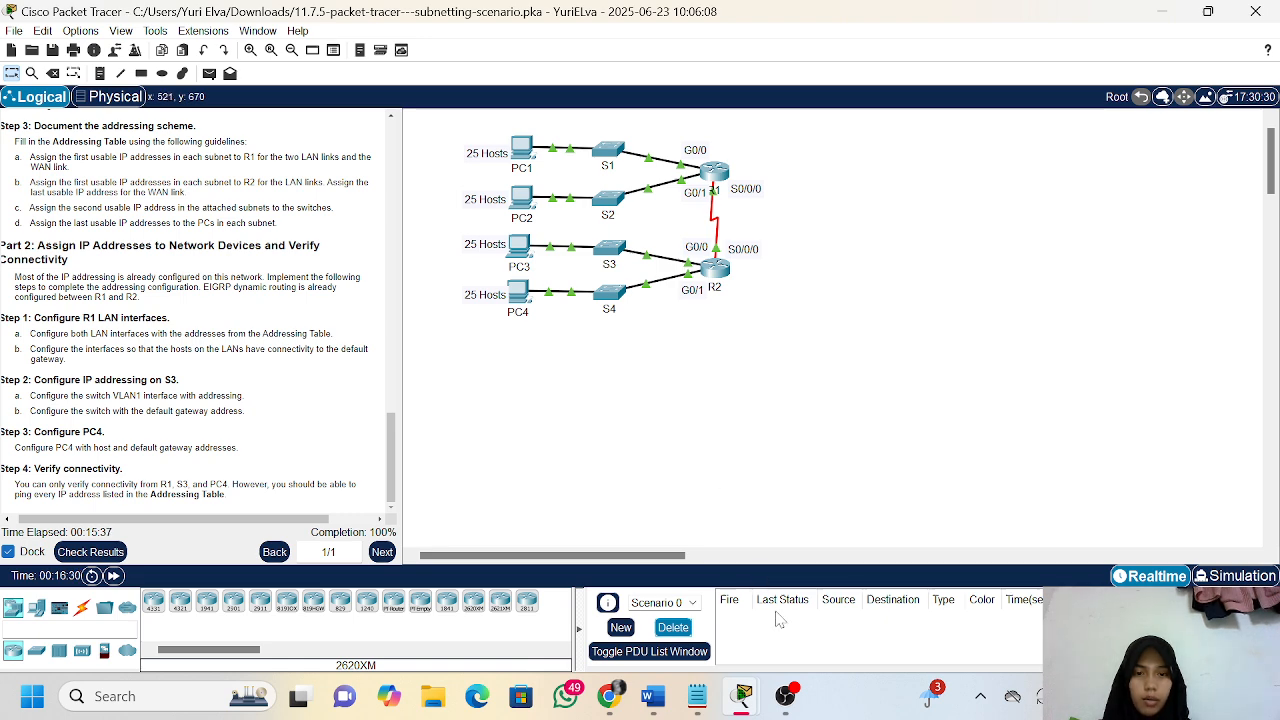
pyautogui.click(786, 696)
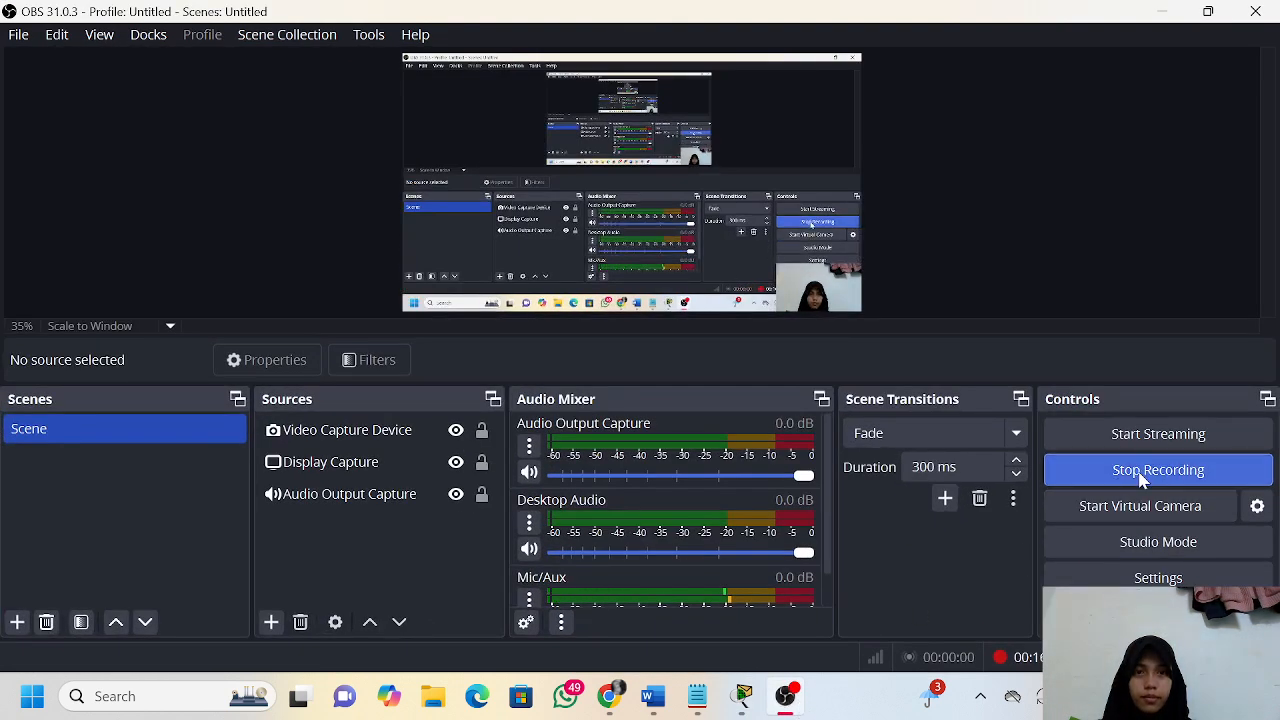